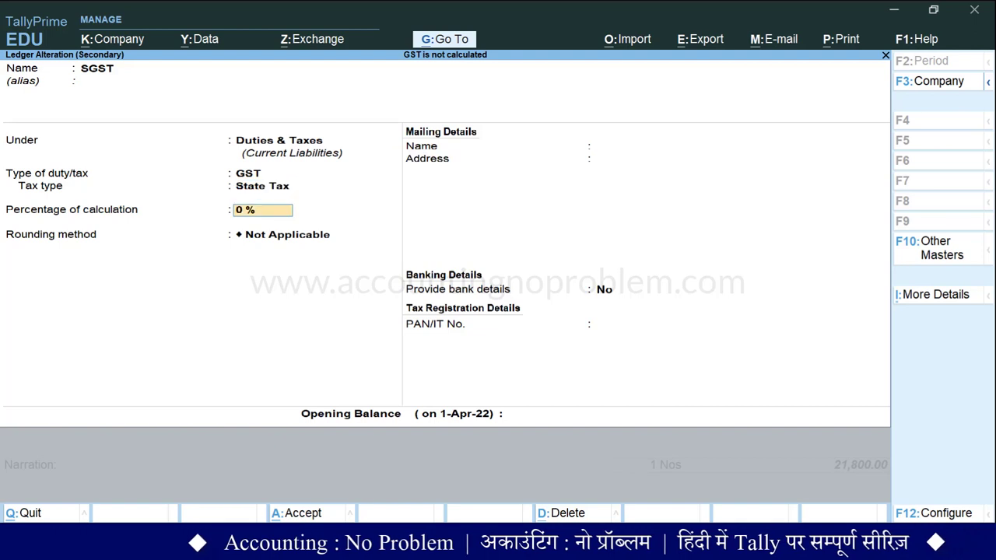
Set the SGST ledger's State Tax percentage to 9 and save the ledger.
{"action": "type", "text": "9"}
{"action": "key", "text": "ctrl+a"}
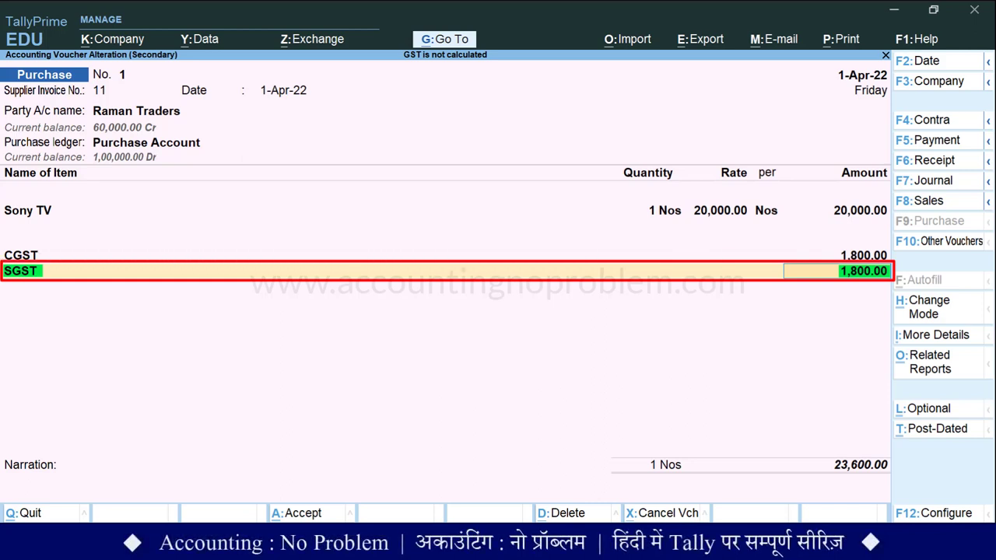
Save purchase voucher 1 and open voucher 2 at a new line below LG TV.
{"action": "key", "text": "ctrl+a"}
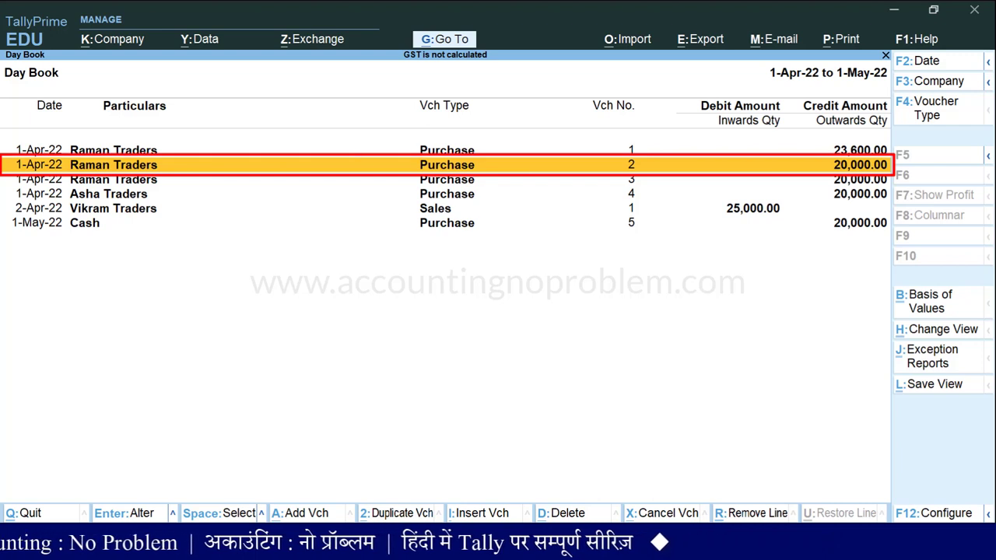
{"action": "key", "text": "Return"}
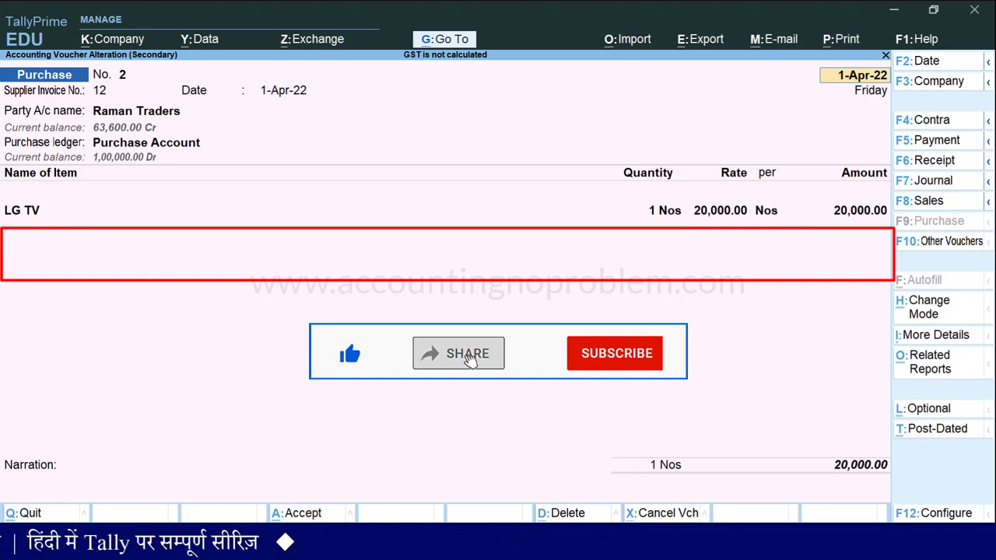
{"action": "key", "text": "Return"}
{"action": "key", "text": "Return"}
{"action": "key", "text": "Return"}
{"action": "key", "text": "Return"}
{"action": "key", "text": "Return"}
{"action": "key", "text": "Return"}
{"action": "key", "text": "Return"}
{"action": "key", "text": "Return"}
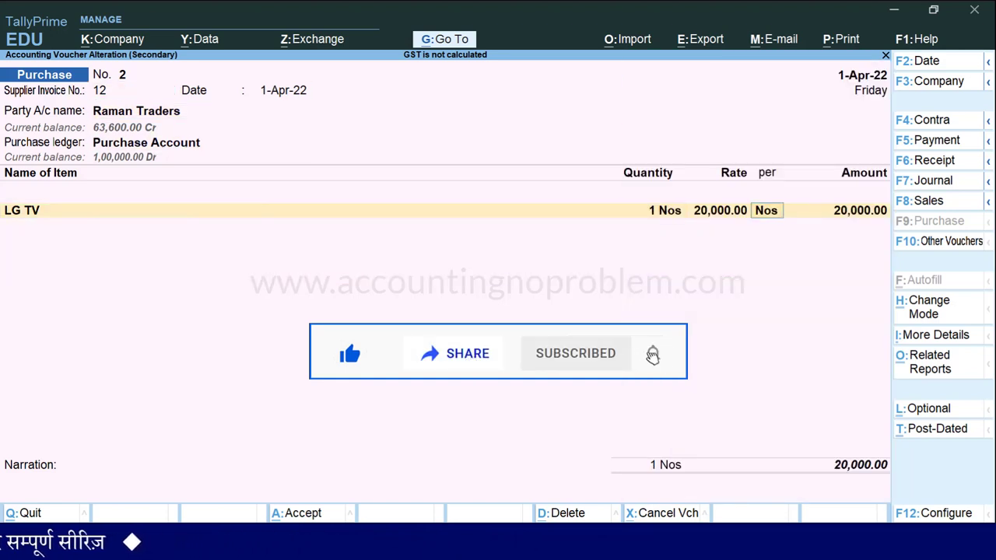
{"action": "key", "text": "Return"}
{"action": "key", "text": "Return"}
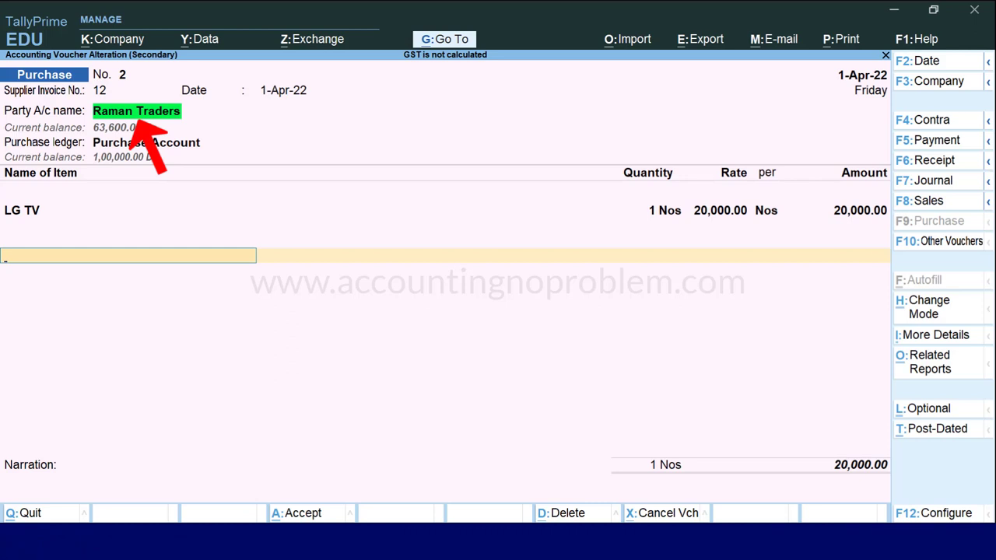
Add CGST and SGST ledger lines to voucher 2 and view its GST tax analysis.
{"action": "type", "text": "Cg"}
{"action": "key", "text": "Return"}
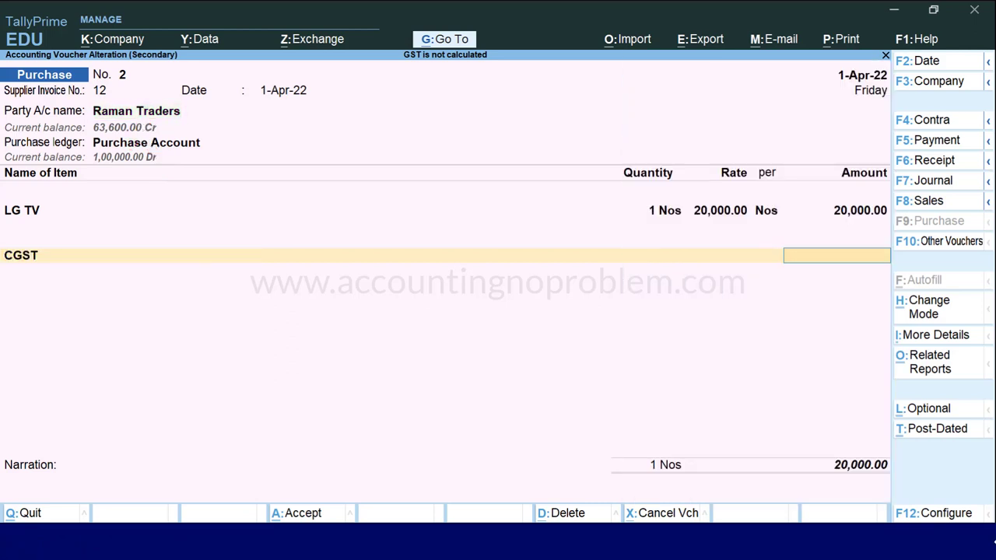
{"action": "key", "text": "Return"}
{"action": "type", "text": "Sg"}
{"action": "key", "text": "Return"}
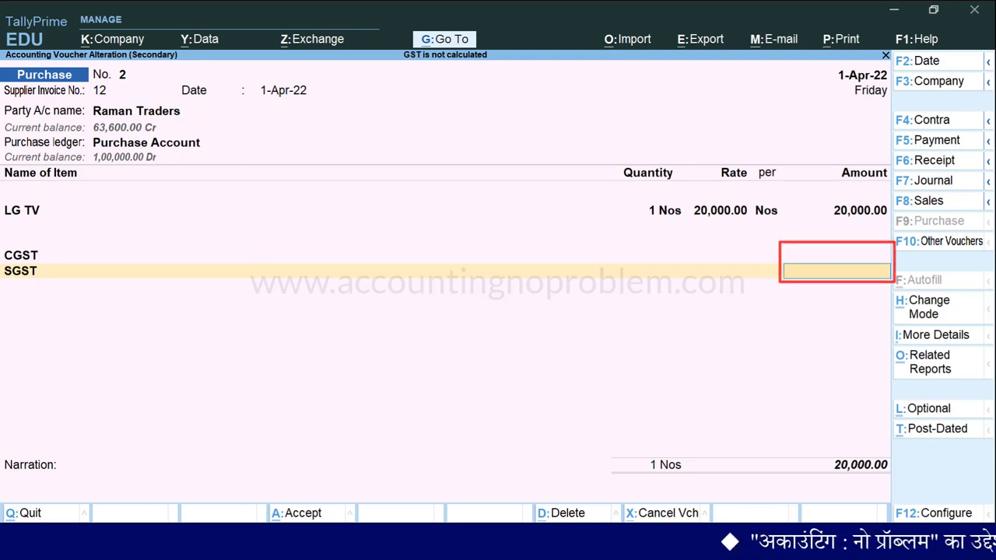
{"action": "key", "text": "alt+a"}
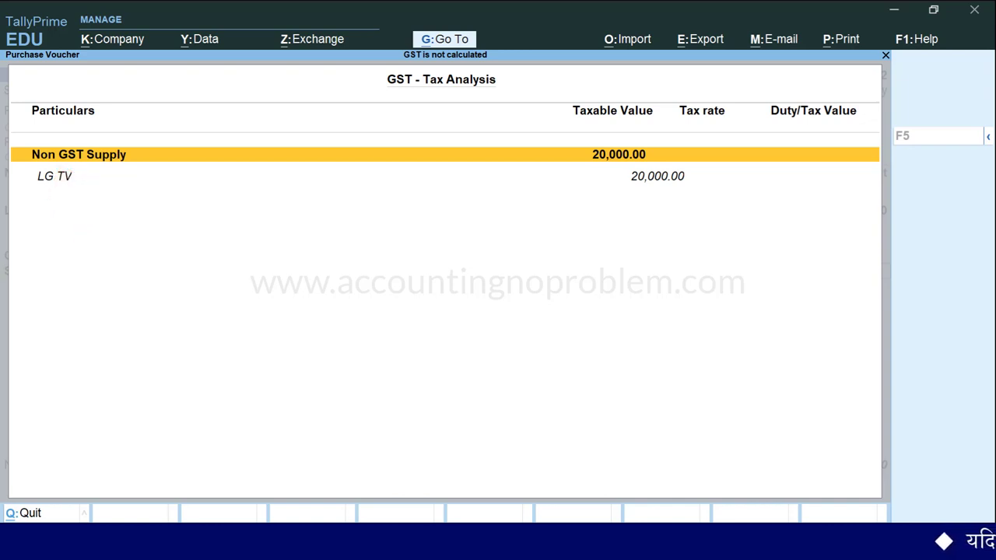
Close the tax analysis and return to LG TV's item name to list stock items.
{"action": "key", "text": "Escape"}
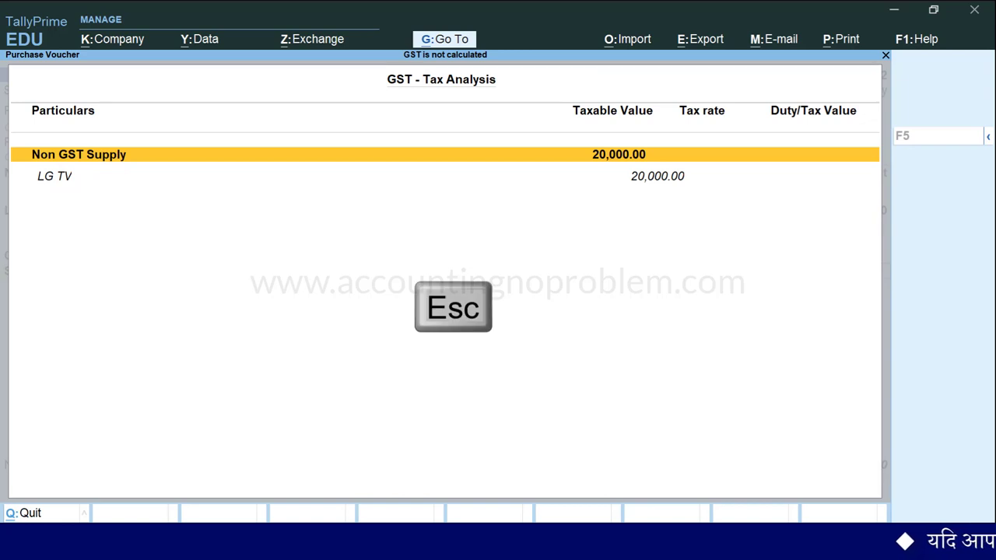
{"action": "key", "text": "BackSpace"}
{"action": "key", "text": "BackSpace"}
{"action": "key", "text": "BackSpace"}
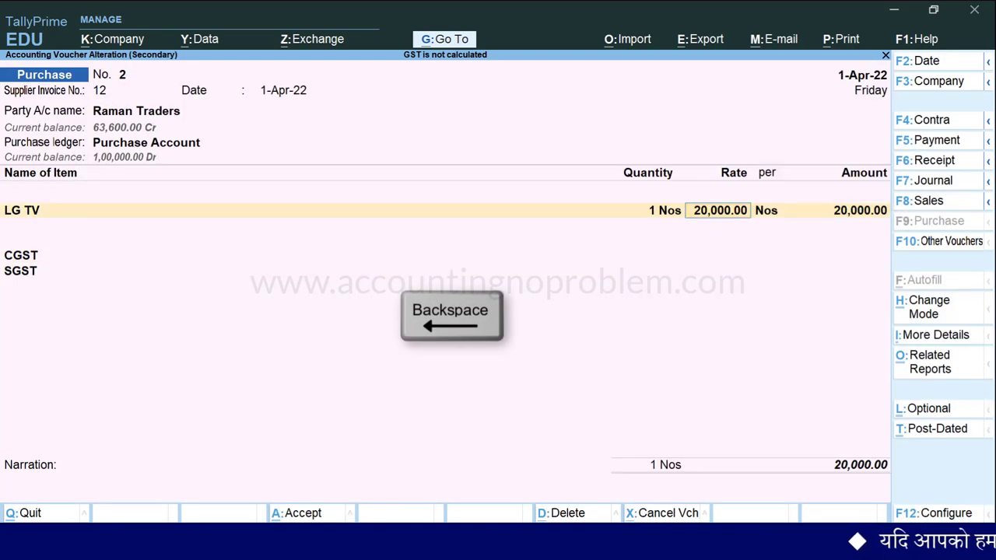
{"action": "key", "text": "BackSpace"}
{"action": "key", "text": "BackSpace"}
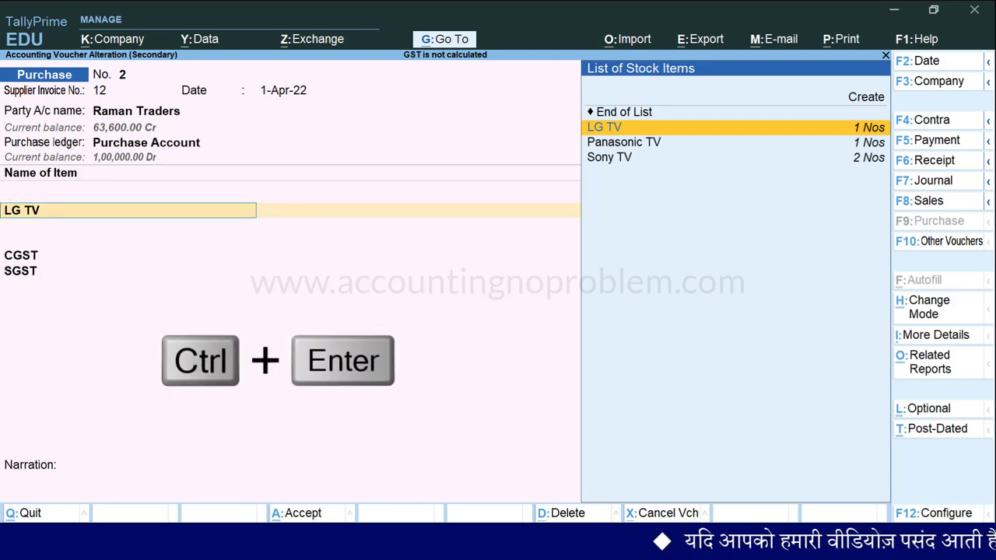
Give LG TV GST details: calculated On Value, Taxable, 18% IGST split 9% each.
{"action": "key", "text": "ctrl+Return"}
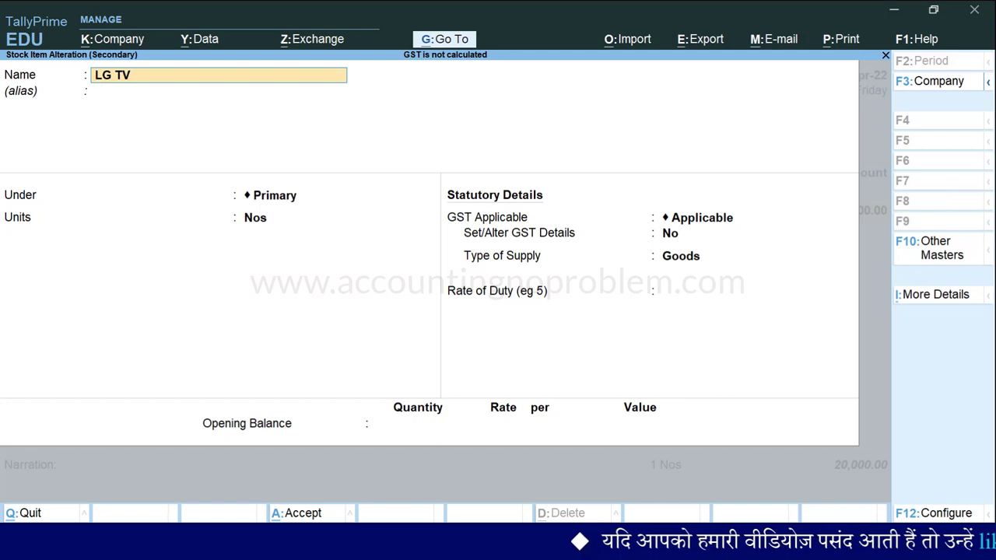
{"action": "key", "text": "Return"}
{"action": "key", "text": "Return"}
{"action": "key", "text": "Return"}
{"action": "key", "text": "Return"}
{"action": "key", "text": "Return"}
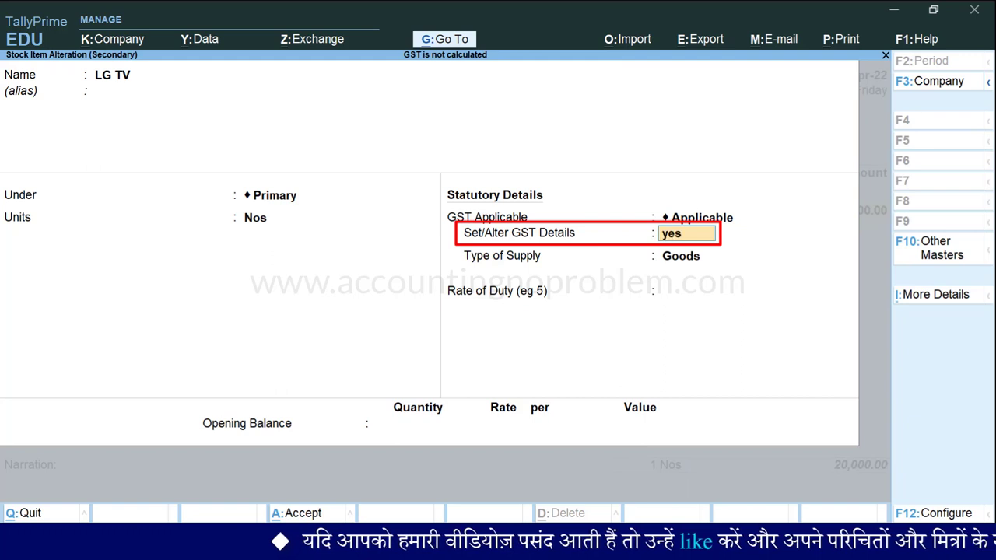
{"action": "key", "text": "Return"}
{"action": "key", "text": "Return"}
{"action": "key", "text": "Return"}
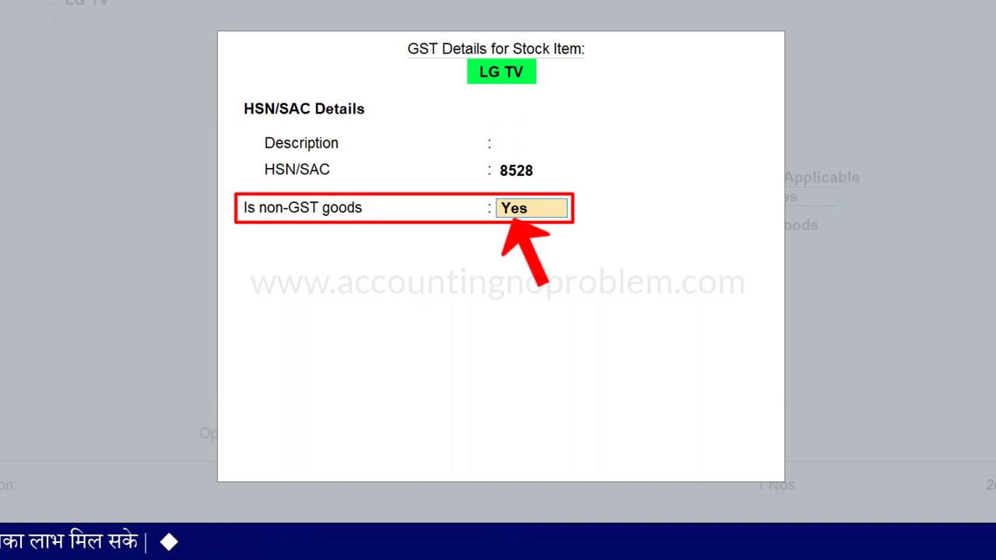
{"action": "key", "text": "Return"}
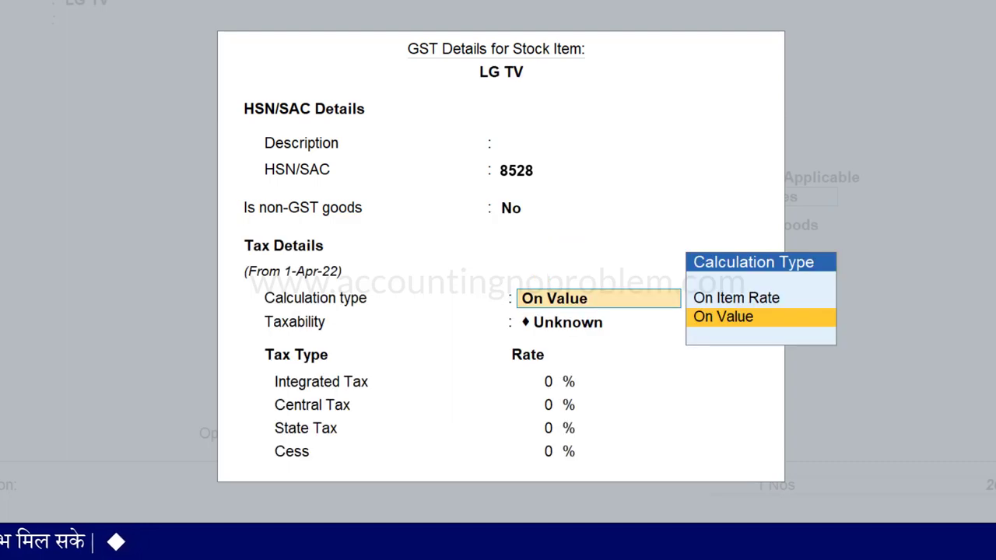
{"action": "key", "text": "Return"}
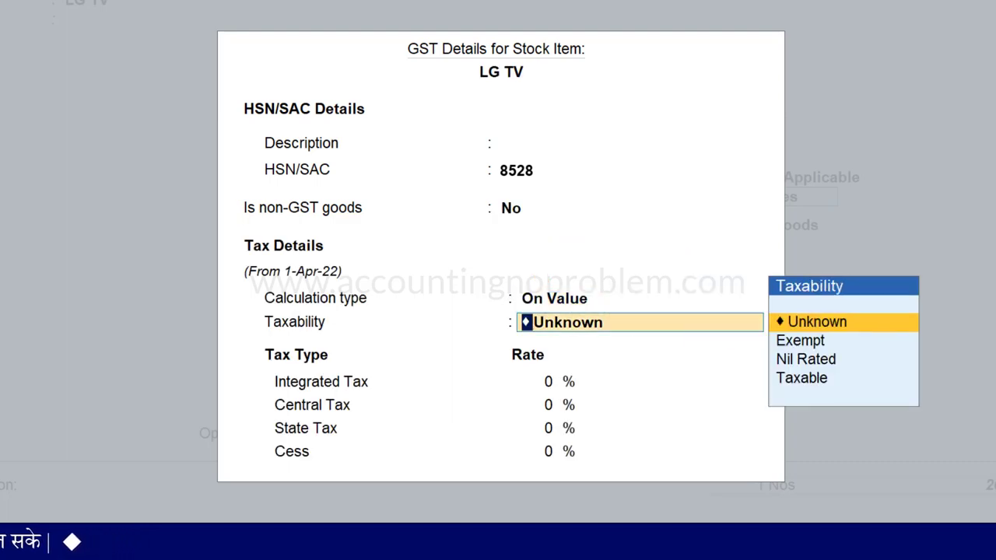
{"action": "key", "text": "Down"}
{"action": "key", "text": "Down"}
{"action": "key", "text": "Down"}
{"action": "key", "text": "Return"}
{"action": "key", "text": "Return"}
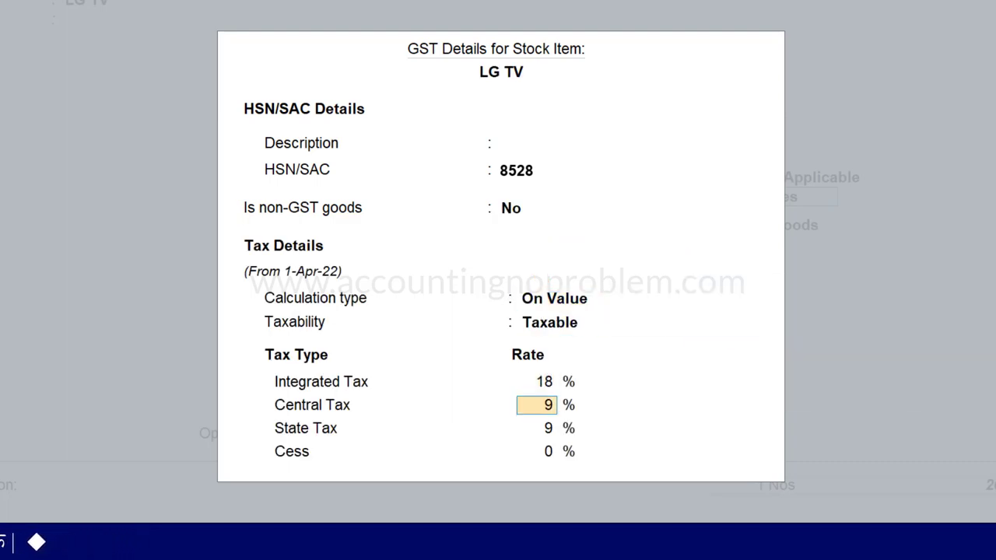
{"action": "key", "text": "Return"}
{"action": "key", "text": "Return"}
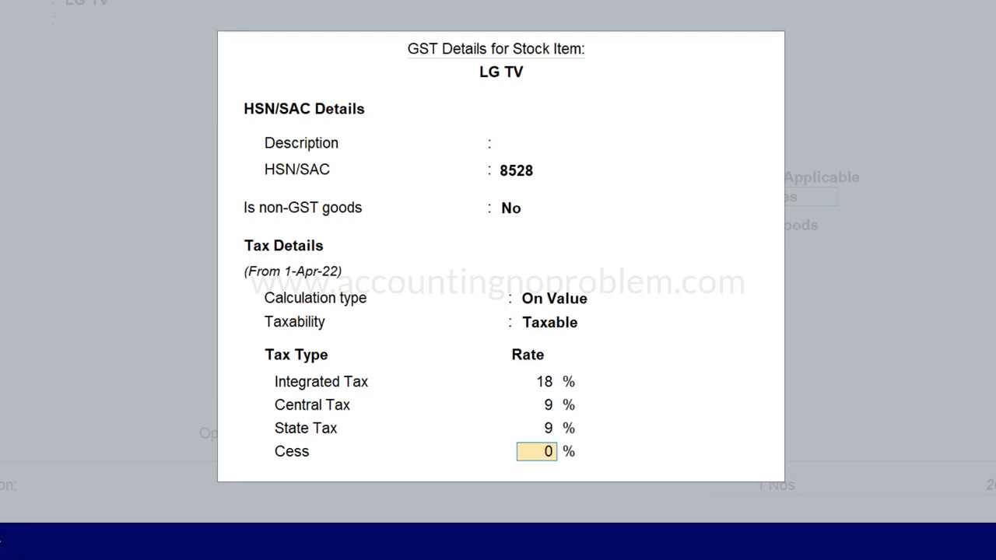
{"action": "key", "text": "Return"}
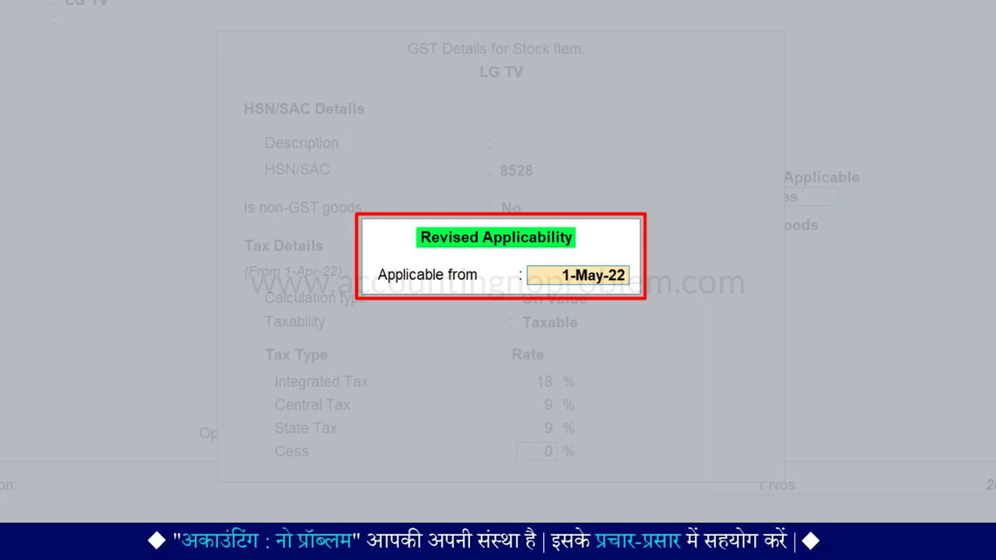
Make LG TV's GST rate applicable from 1-Apr-22 with Goods supply type.
{"action": "type", "text": "1.4.2"}
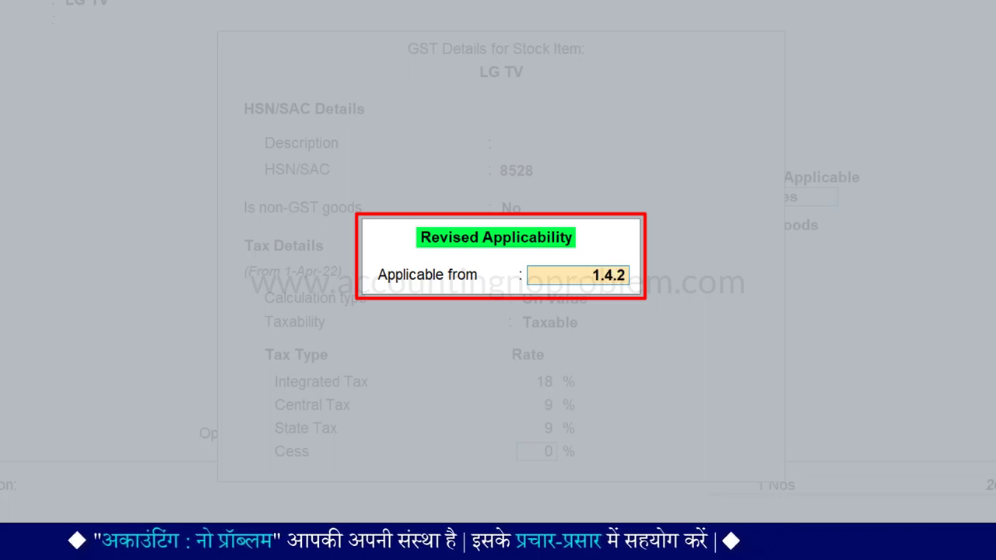
{"action": "type", "text": "2"}
{"action": "key", "text": "Return"}
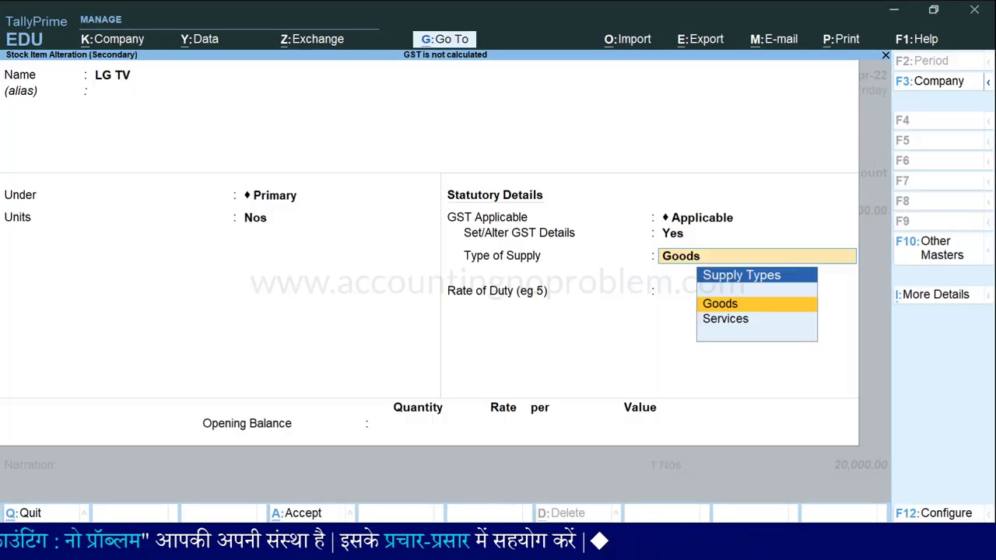
{"action": "key", "text": "Return"}
{"action": "key", "text": "Return"}
{"action": "key", "text": "Return"}
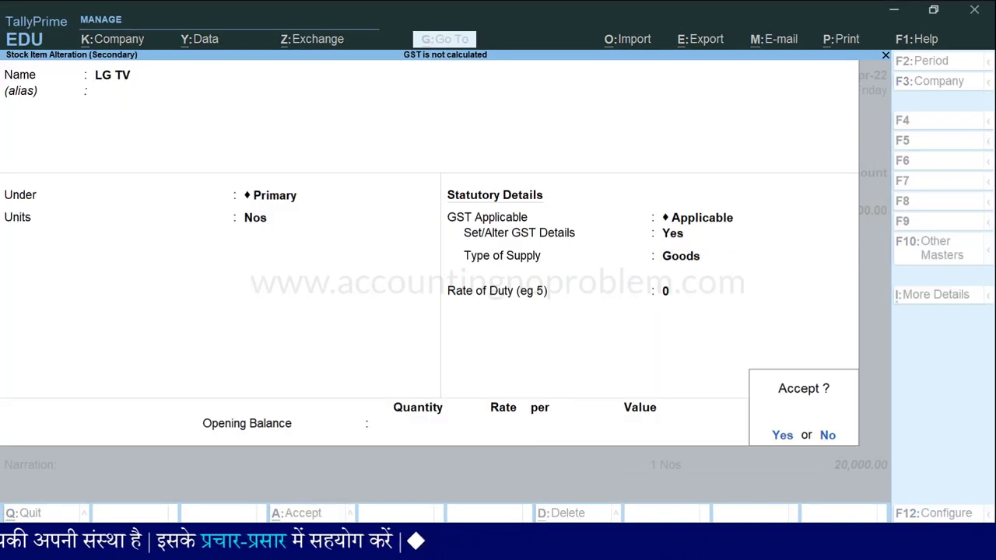
{"action": "key", "text": "Return"}
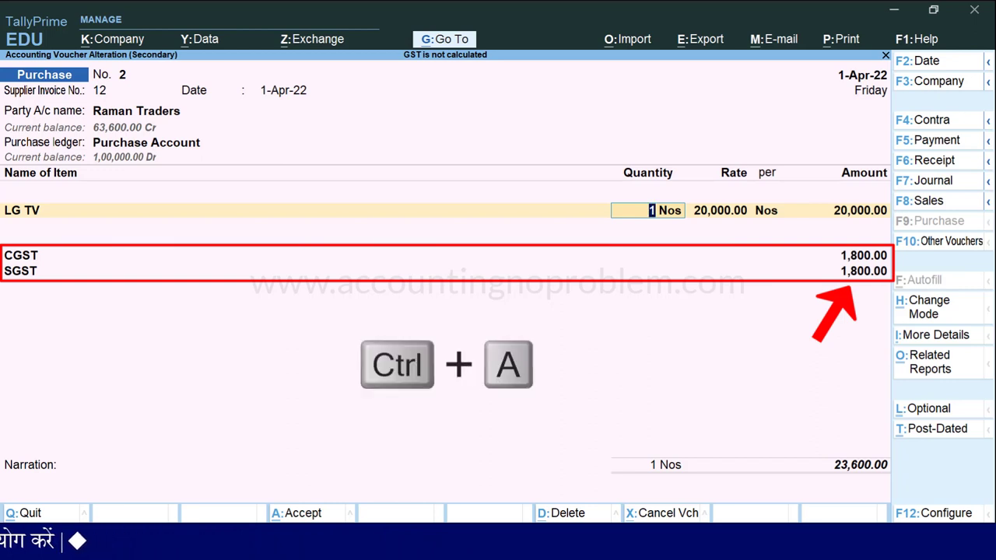
Save voucher 2 and open purchase voucher 3 at a new line below Panasonic TV.
{"action": "key", "text": "ctrl+a"}
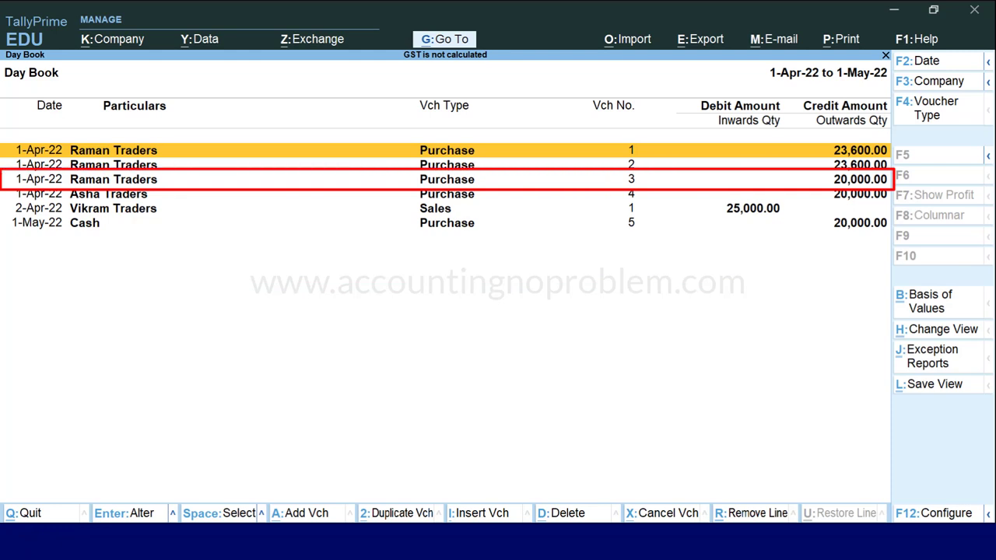
{"action": "key", "text": "Down"}
{"action": "key", "text": "Down"}
{"action": "key", "text": "Return"}
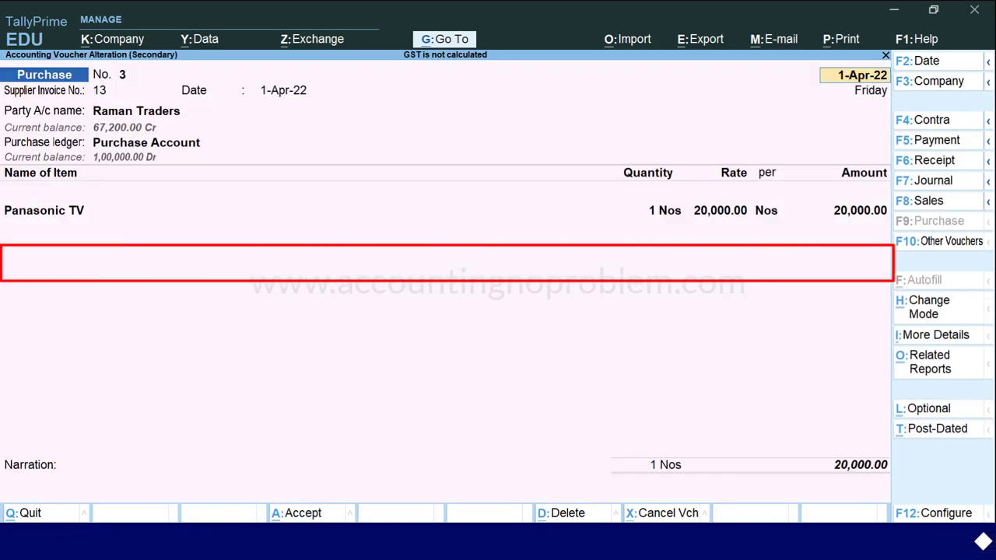
{"action": "key", "text": "Return"}
{"action": "key", "text": "Return"}
{"action": "key", "text": "Return"}
{"action": "key", "text": "Return"}
{"action": "key", "text": "Return"}
{"action": "key", "text": "Return"}
{"action": "key", "text": "Return"}
{"action": "key", "text": "Return"}
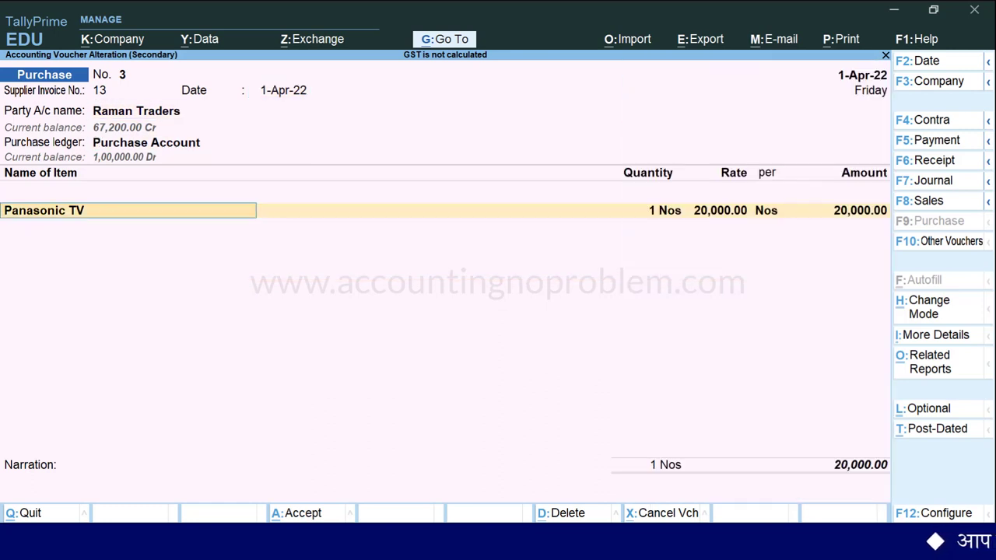
{"action": "key", "text": "Return"}
{"action": "key", "text": "Return"}
{"action": "key", "text": "Return"}
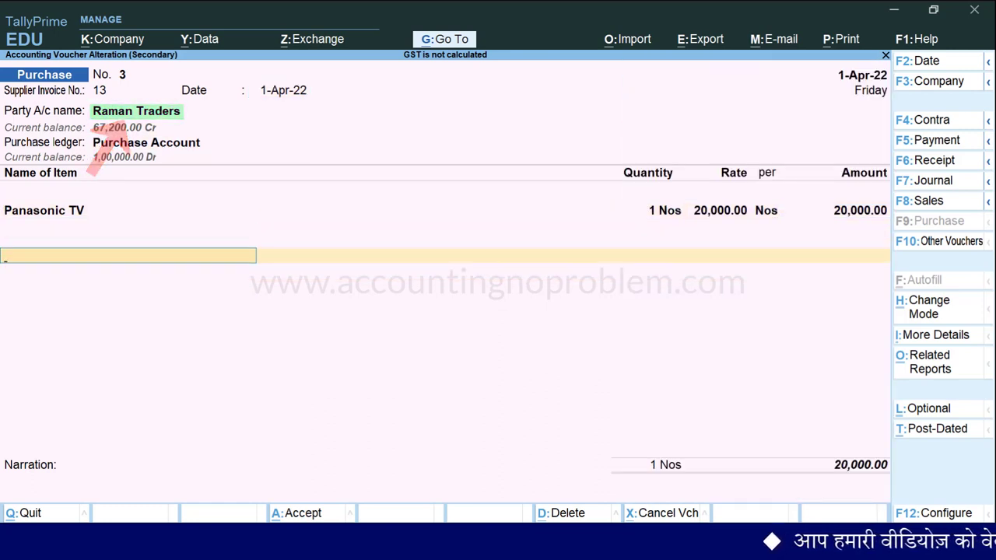
Add CGST and SGST lines to voucher 3 and view the detailed GST tax analysis.
{"action": "type", "text": "Cg"}
{"action": "key", "text": "Return"}
{"action": "key", "text": "Return"}
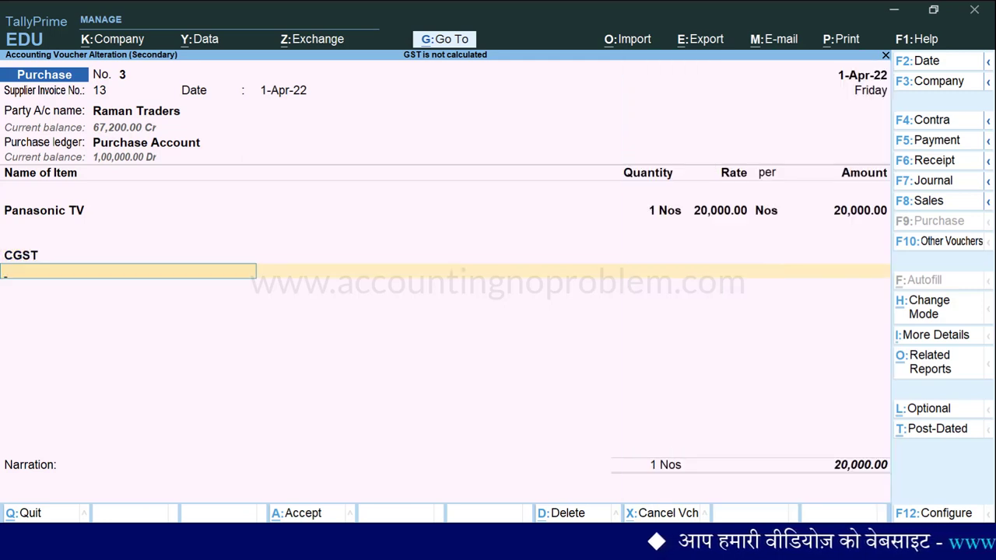
{"action": "type", "text": "Sg"}
{"action": "key", "text": "Return"}
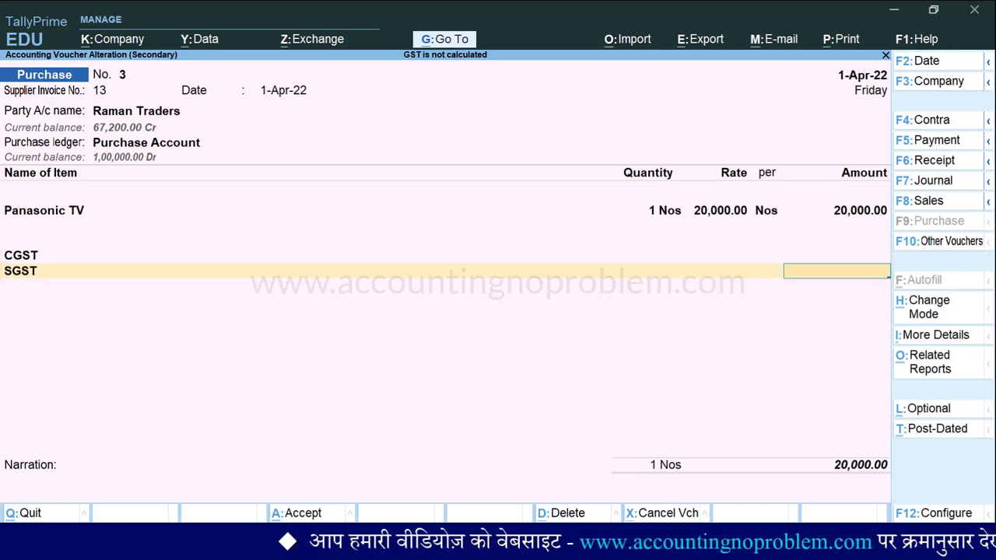
{"action": "key", "text": "alt+a"}
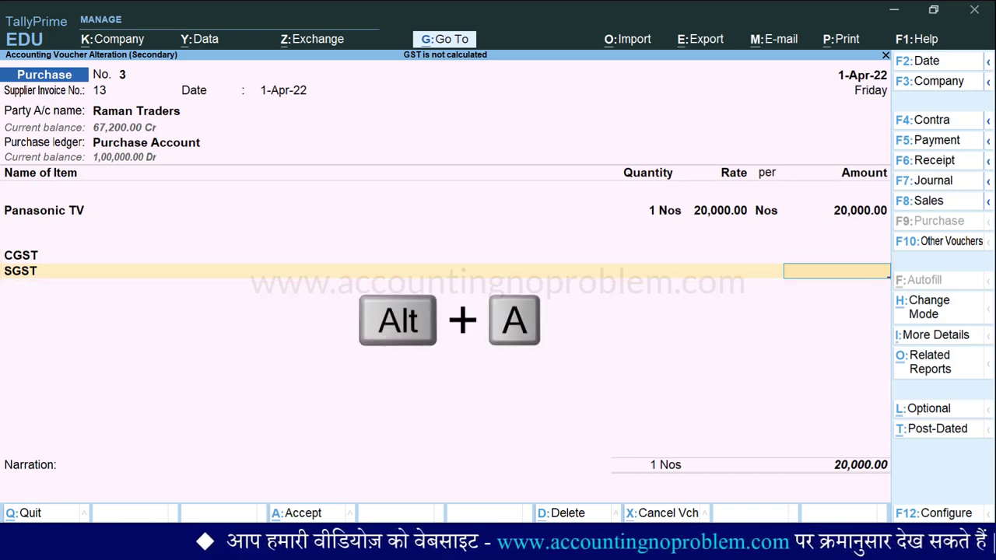
{"action": "key", "text": "alt+F5"}
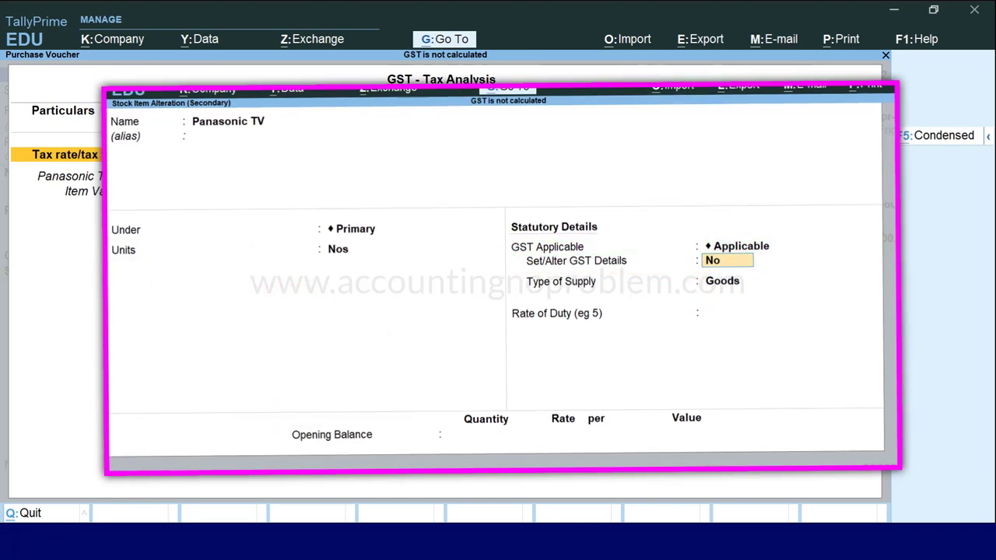
Close the tax analysis and return to the Panasonic TV item name field.
{"action": "key", "text": "Escape"}
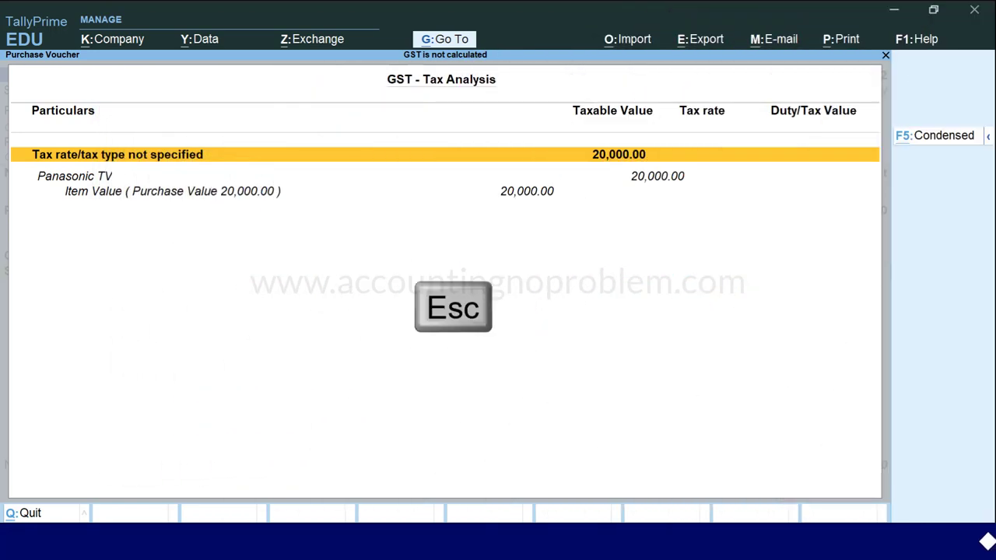
{"action": "key", "text": "BackSpace"}
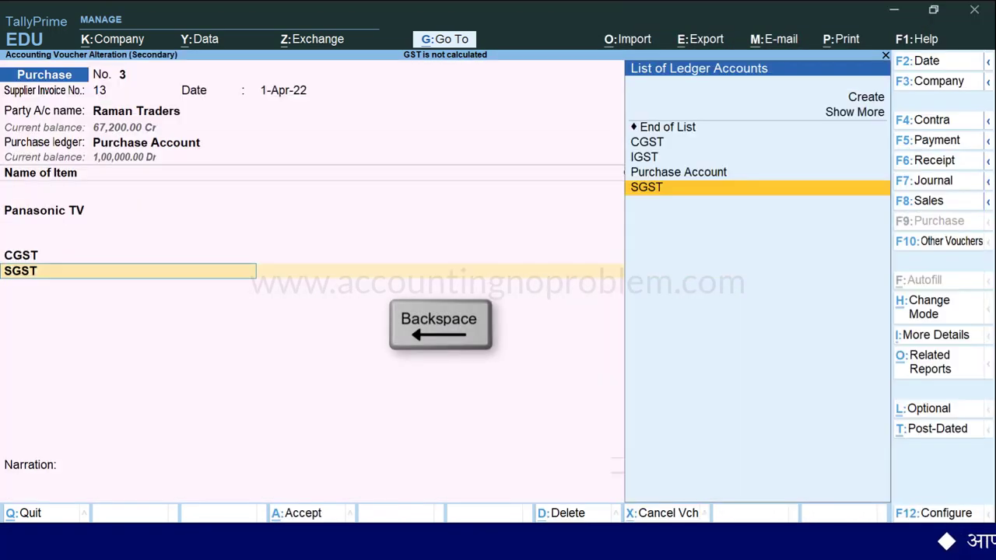
{"action": "key", "text": "BackSpace"}
{"action": "key", "text": "BackSpace"}
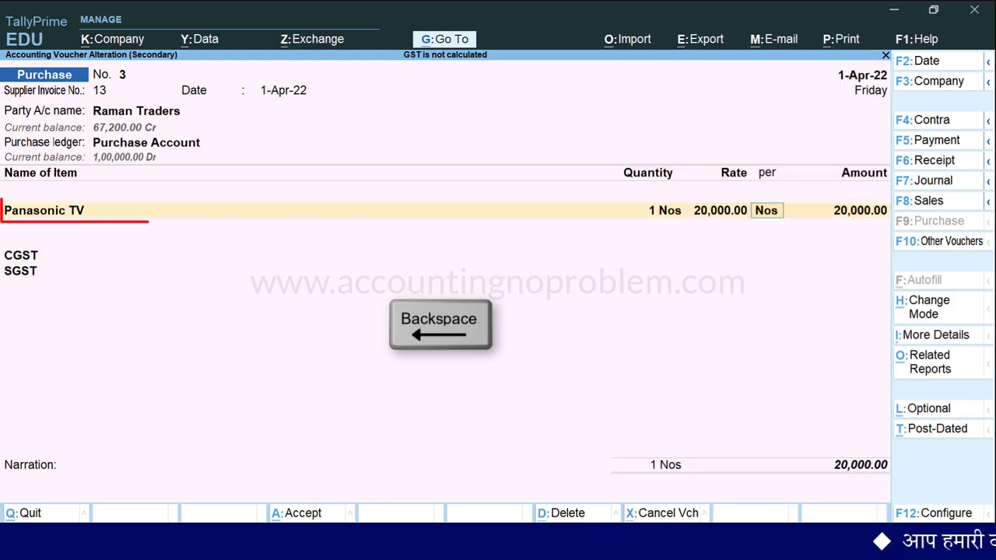
{"action": "key", "text": "BackSpace"}
{"action": "key", "text": "BackSpace"}
{"action": "key", "text": "BackSpace"}
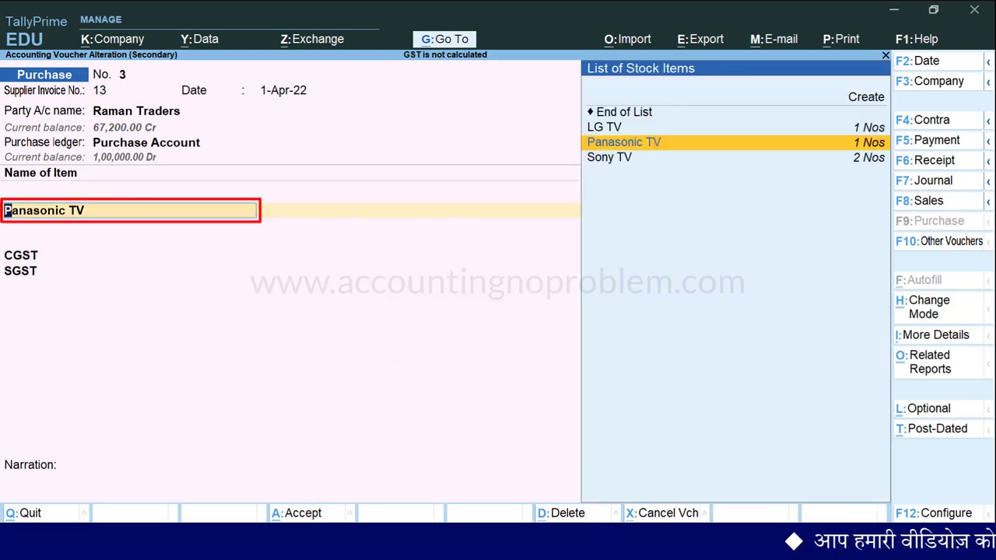
Turn on GST details for the Panasonic TV stock item with HSN code 8528.
{"action": "key", "text": "ctrl+Return"}
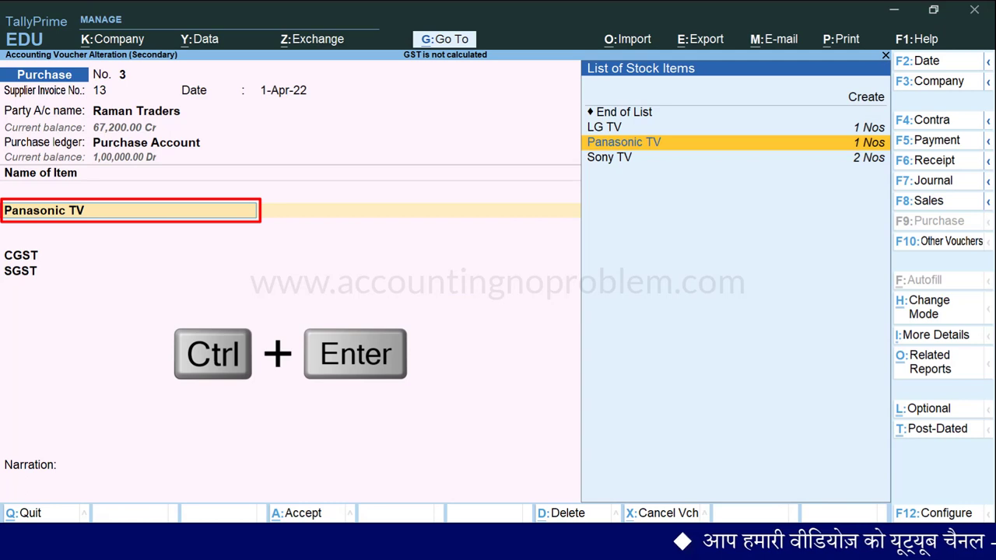
{"action": "key", "text": "Return"}
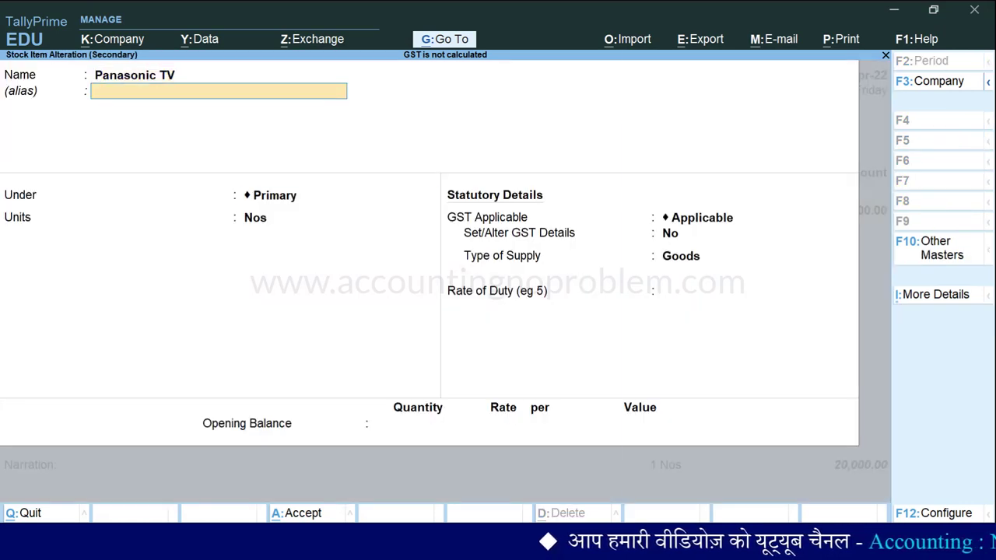
{"action": "key", "text": "Return"}
{"action": "key", "text": "Return"}
{"action": "key", "text": "Return"}
{"action": "key", "text": "Return"}
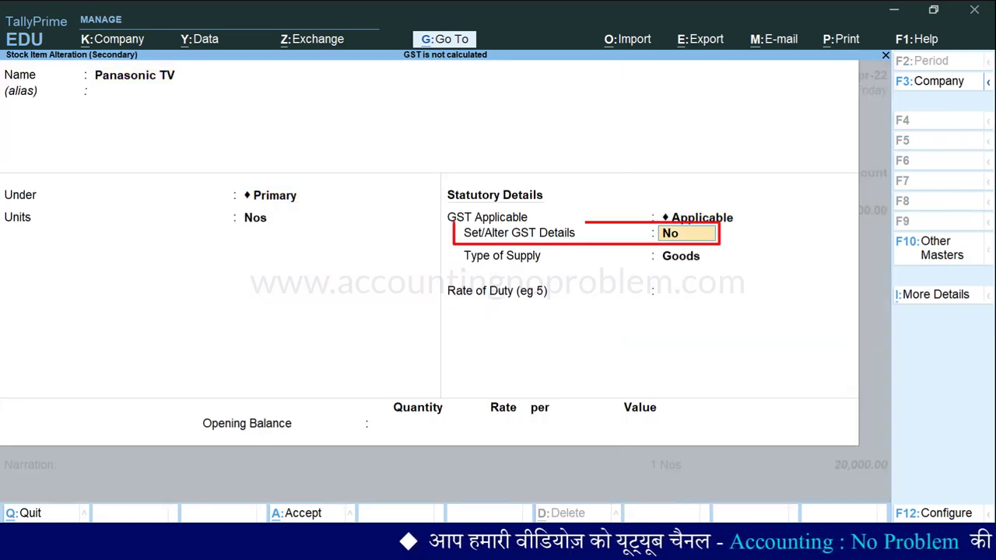
{"action": "type", "text": "yes"}
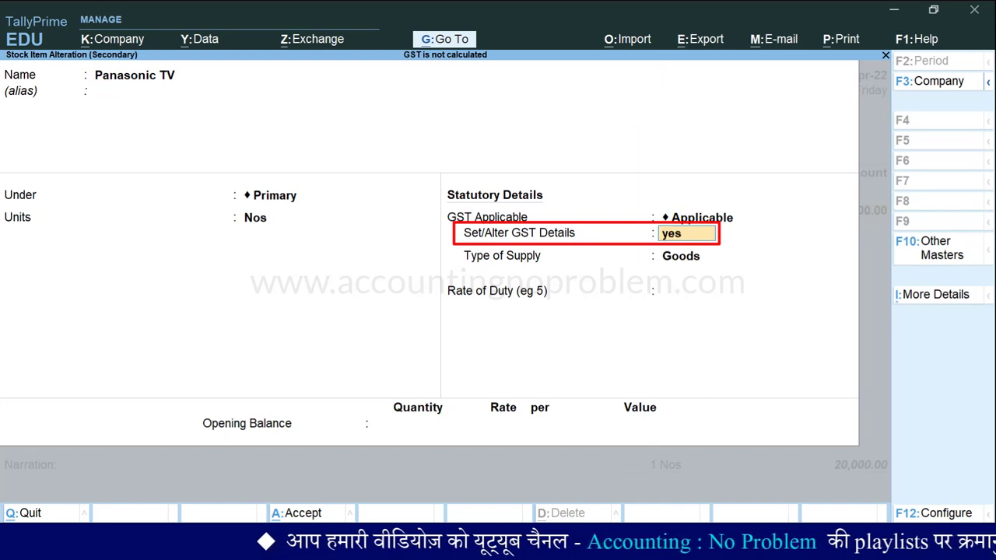
{"action": "key", "text": "Return"}
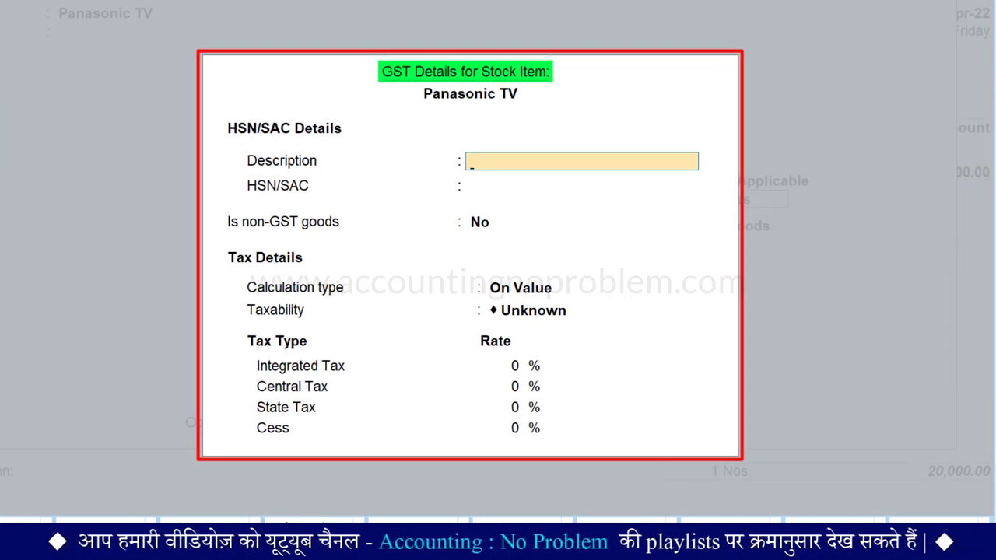
{"action": "key", "text": "Return"}
{"action": "type", "text": "8528"}
{"action": "key", "text": "Return"}
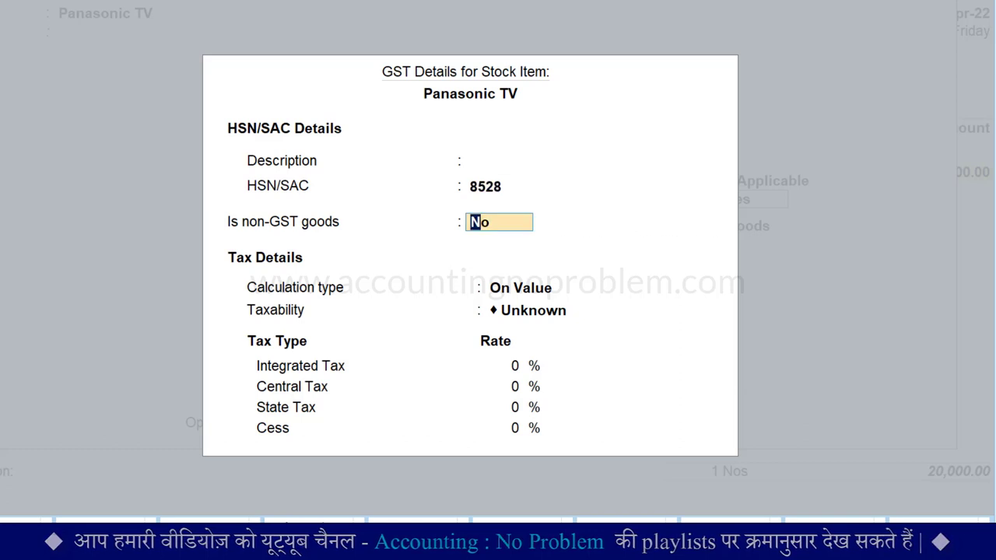
Set Panasonic TV's taxability to Taxable, complete the rates and accept the item.
{"action": "key", "text": "Return"}
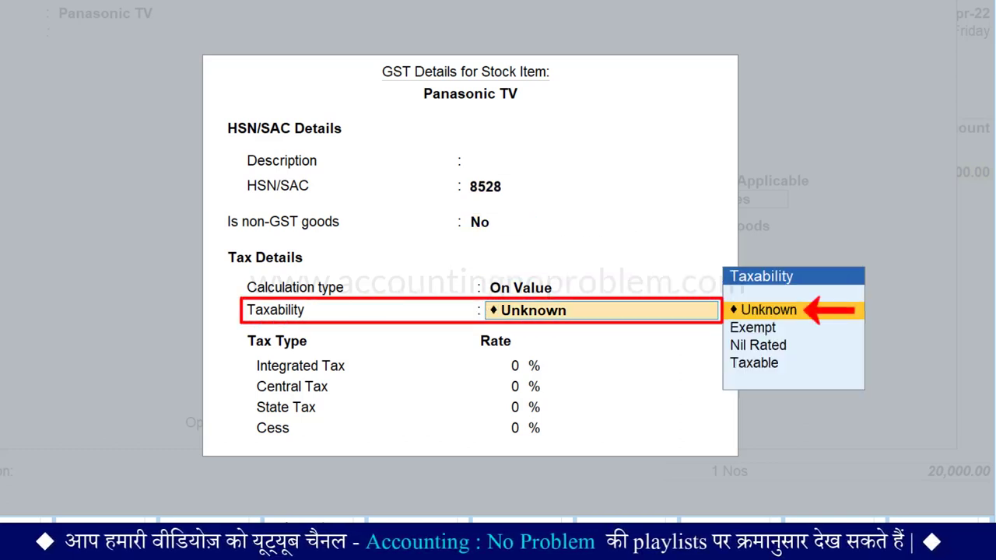
{"action": "key", "text": "Down"}
{"action": "key", "text": "Down"}
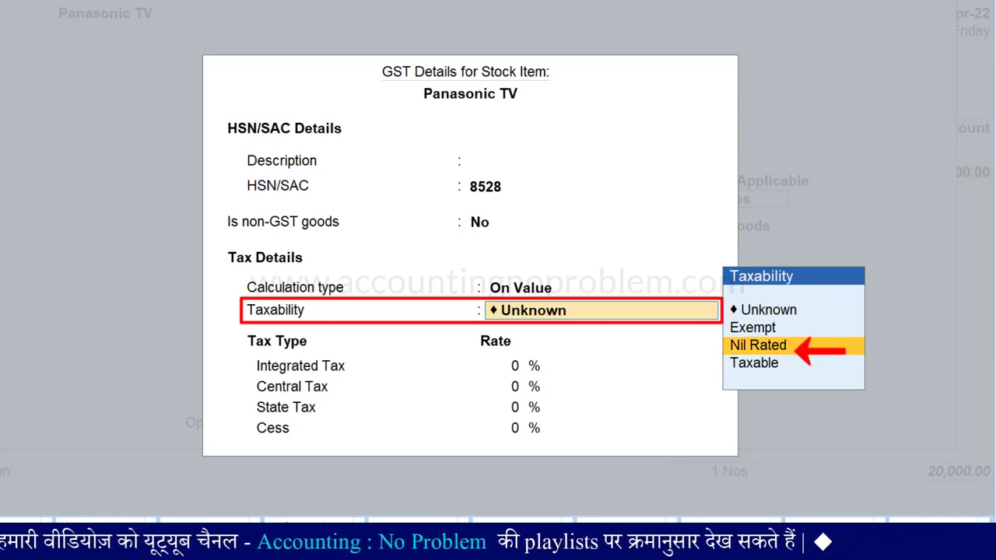
{"action": "key", "text": "Down"}
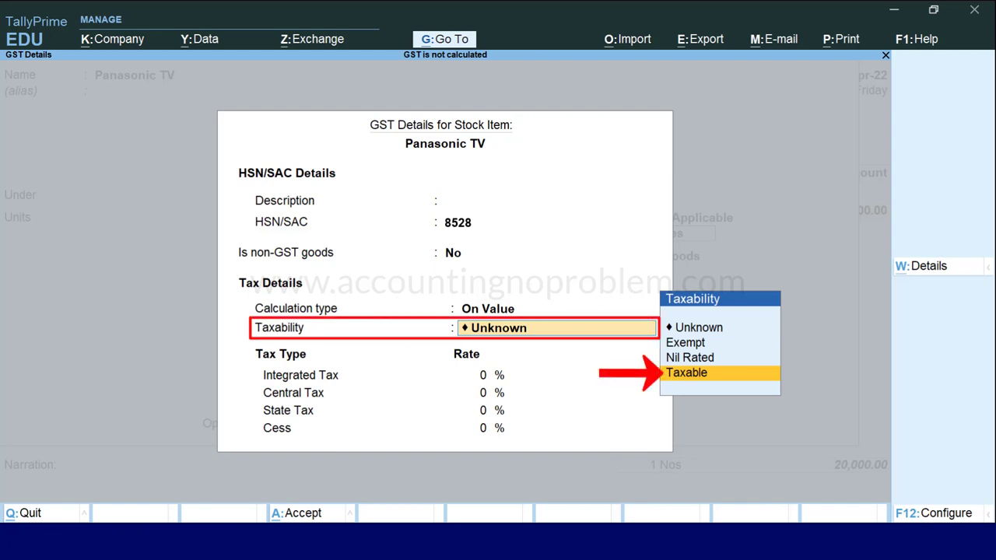
{"action": "key", "text": "Return"}
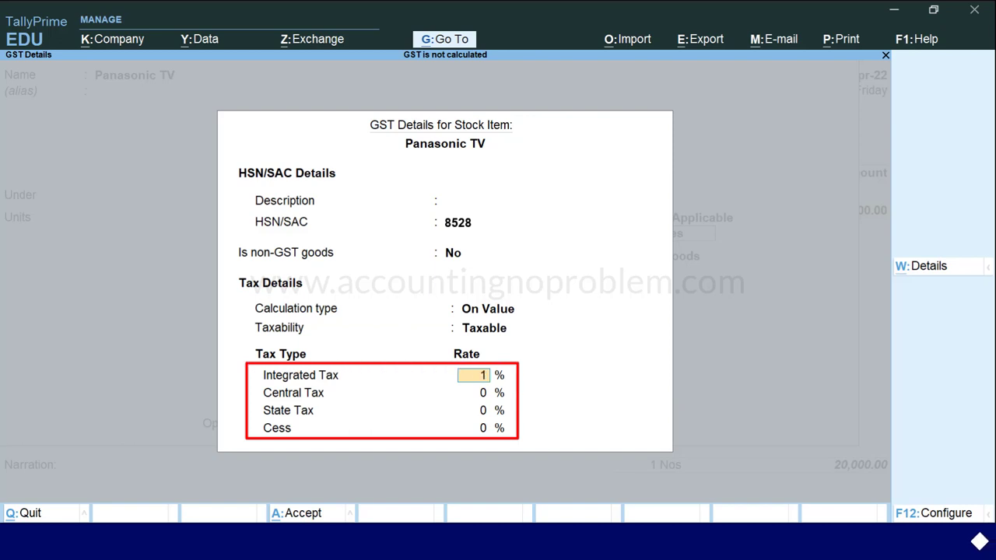
{"action": "key", "text": "Return"}
{"action": "key", "text": "Return"}
{"action": "key", "text": "Return"}
{"action": "key", "text": "Return"}
{"action": "key", "text": "Return"}
{"action": "key", "text": "Return"}
{"action": "key", "text": "Return"}
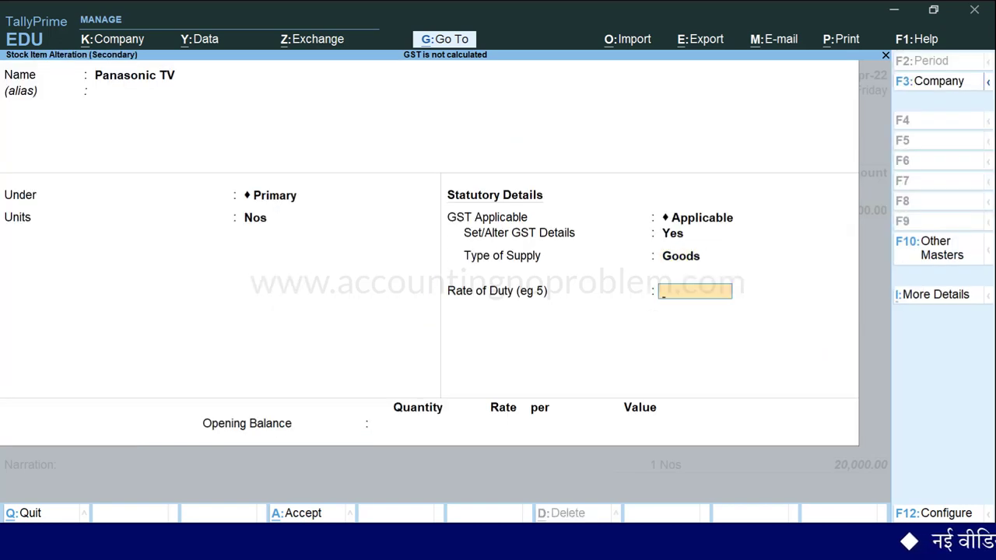
{"action": "key", "text": "Return"}
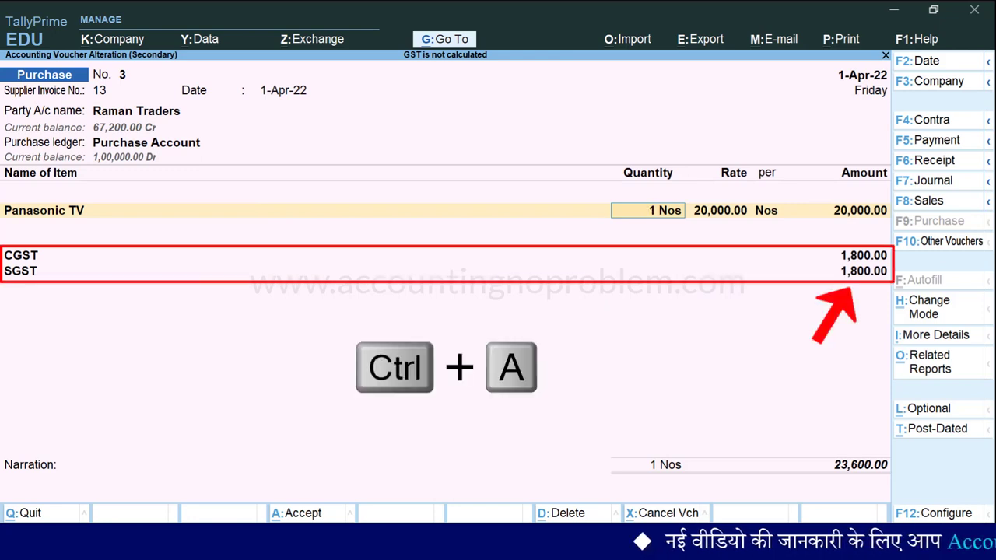
Save voucher 3, open voucher 4 and add an IGST line below Sony TV.
{"action": "key", "text": "ctrl+a"}
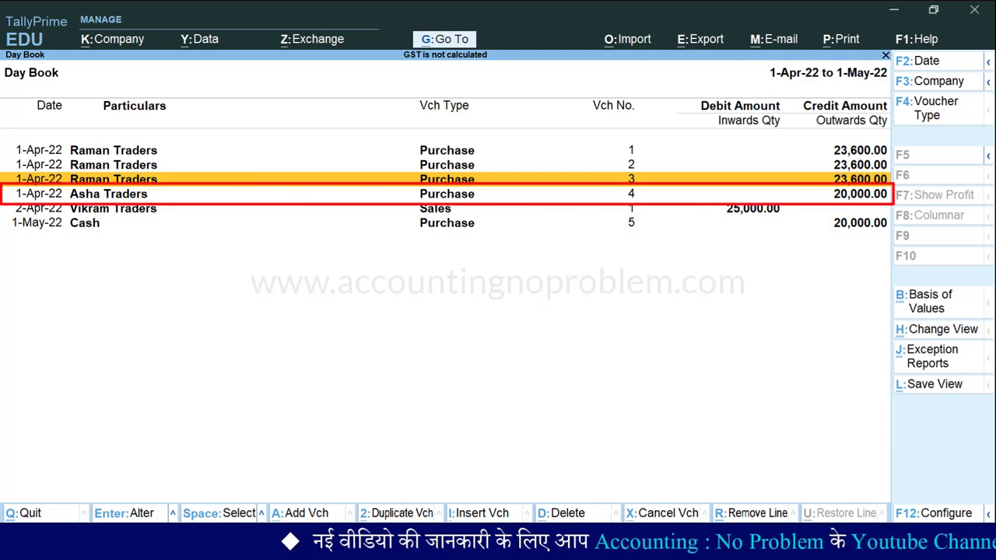
{"action": "key", "text": "Down"}
{"action": "key", "text": "Return"}
{"action": "key", "text": "Return"}
{"action": "key", "text": "Return"}
{"action": "key", "text": "Return"}
{"action": "key", "text": "Return"}
{"action": "key", "text": "Return"}
{"action": "key", "text": "Return"}
{"action": "key", "text": "Return"}
{"action": "key", "text": "Return"}
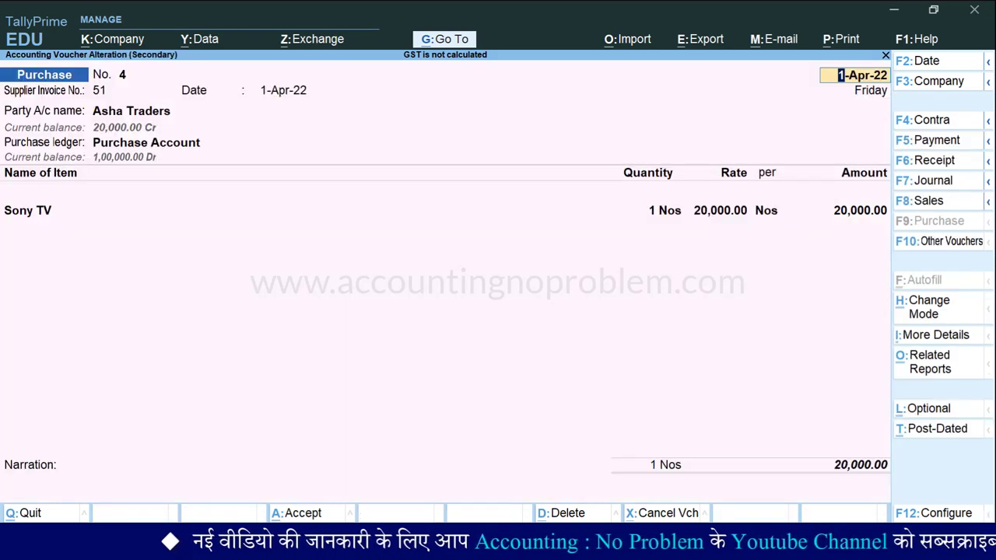
{"action": "key", "text": "Return"}
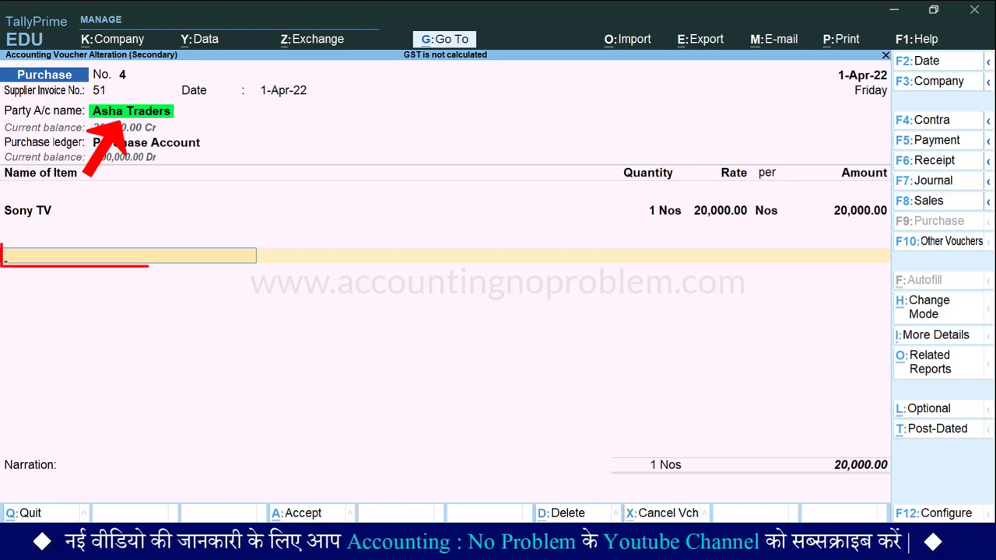
{"action": "key", "text": "Return"}
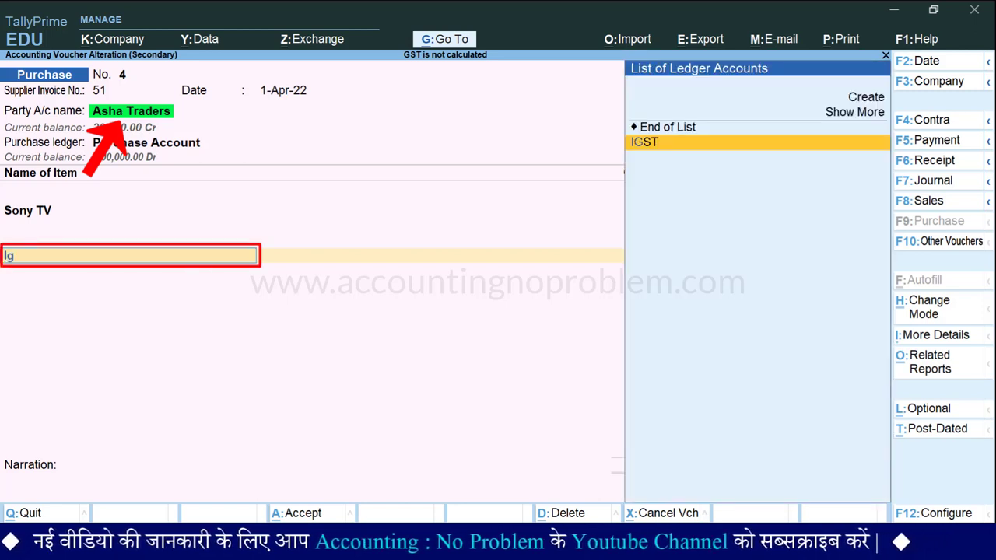
{"action": "key", "text": "Return"}
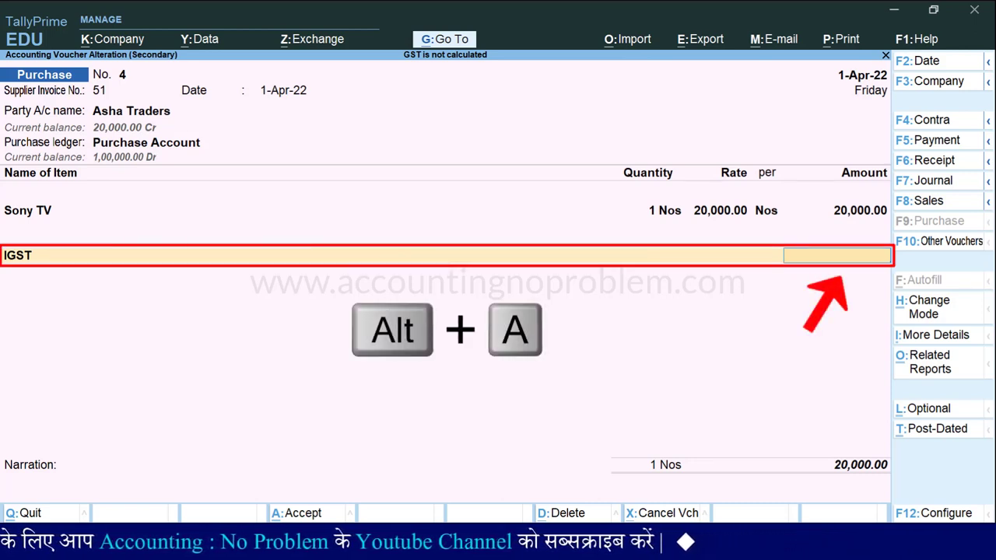
Review voucher 4's detailed GST tax analysis, then close it.
{"action": "key", "text": "alt+a"}
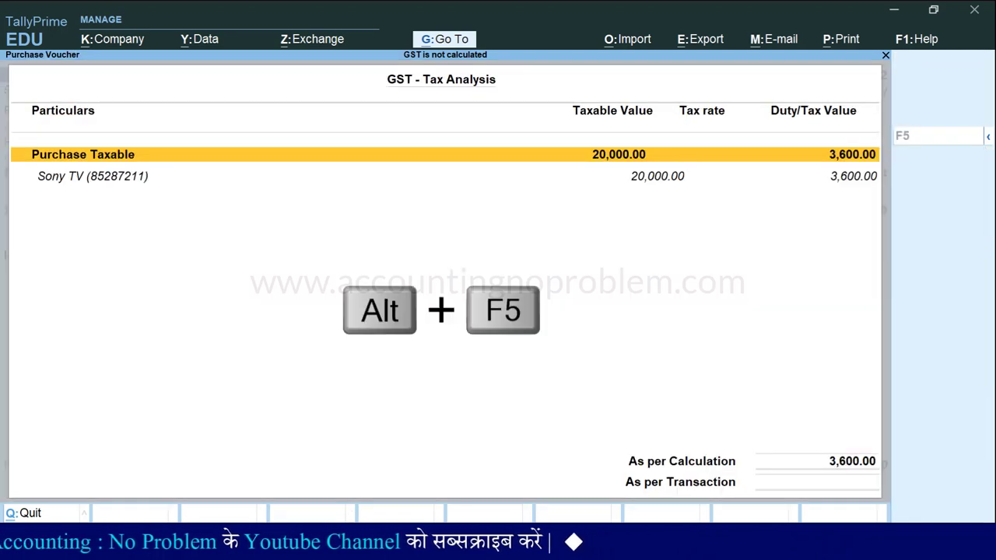
{"action": "key", "text": "alt+F5"}
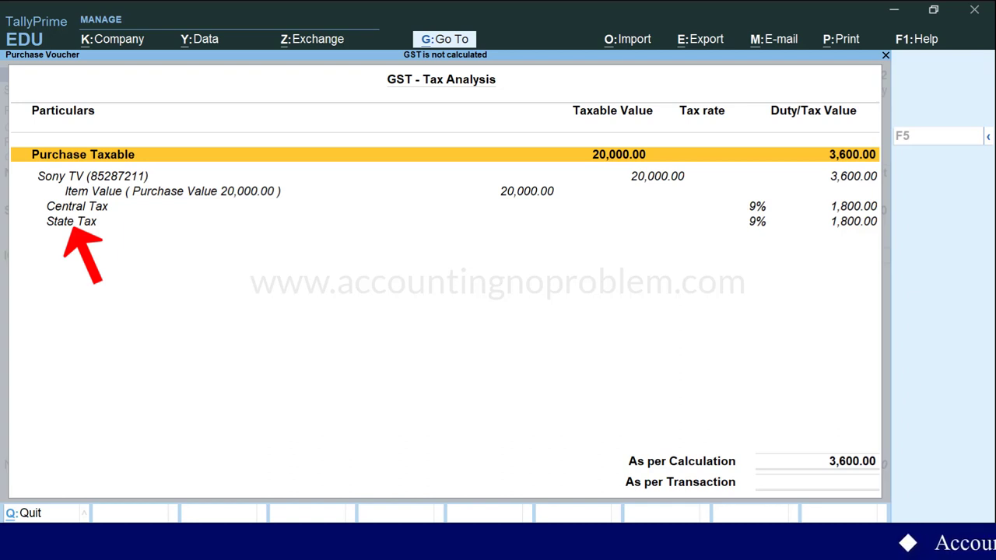
{"action": "key", "text": "Escape"}
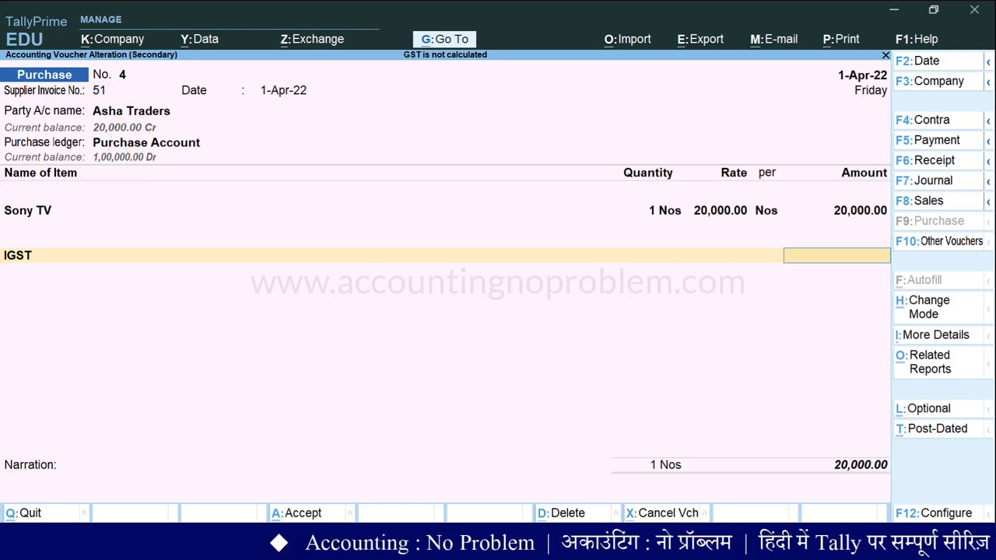
Change the supplier ledger's state to Maharashtra and save the ledger.
{"action": "key", "text": "BackSpace"}
{"action": "key", "text": "BackSpace"}
{"action": "key", "text": "BackSpace"}
{"action": "key", "text": "BackSpace"}
{"action": "key", "text": "BackSpace"}
{"action": "key", "text": "BackSpace"}
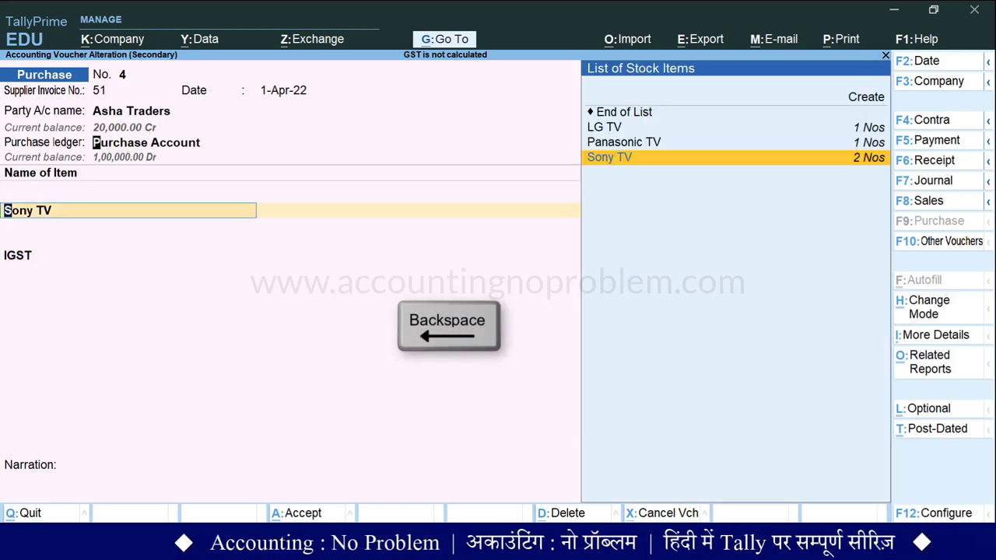
{"action": "key", "text": "ctrl+Return"}
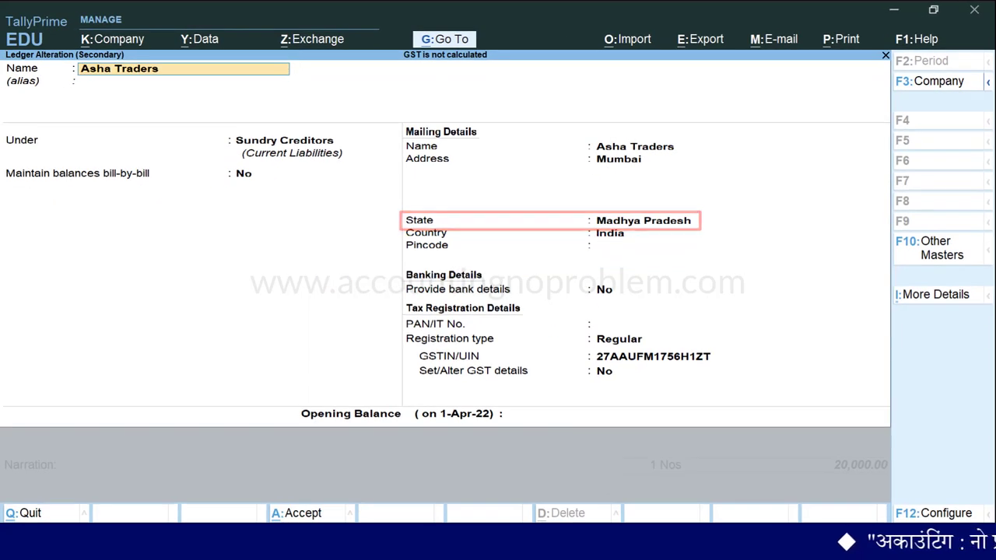
{"action": "key", "text": "Return"}
{"action": "key", "text": "Return"}
{"action": "key", "text": "Return"}
{"action": "key", "text": "Return"}
{"action": "key", "text": "Return"}
{"action": "key", "text": "Return"}
{"action": "key", "text": "Return"}
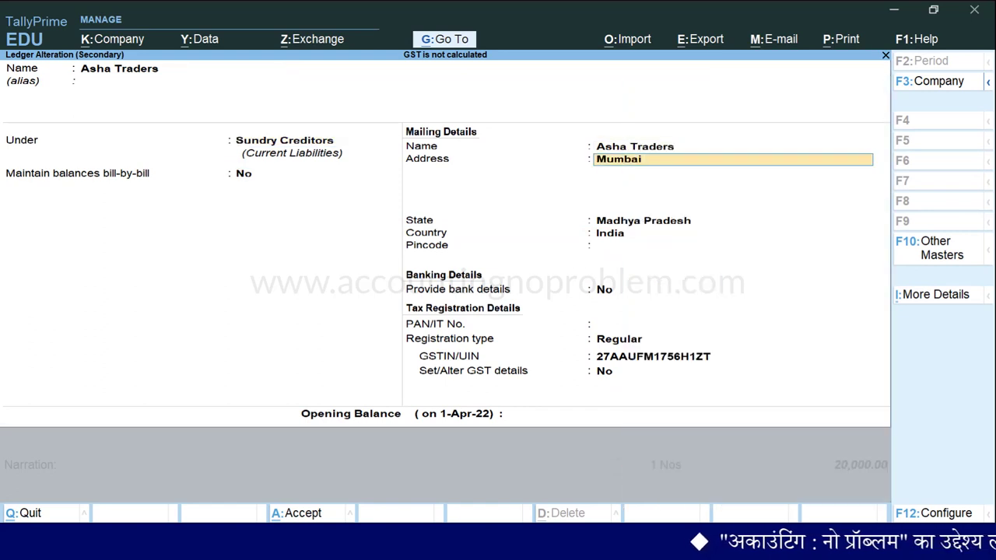
{"action": "key", "text": "Down"}
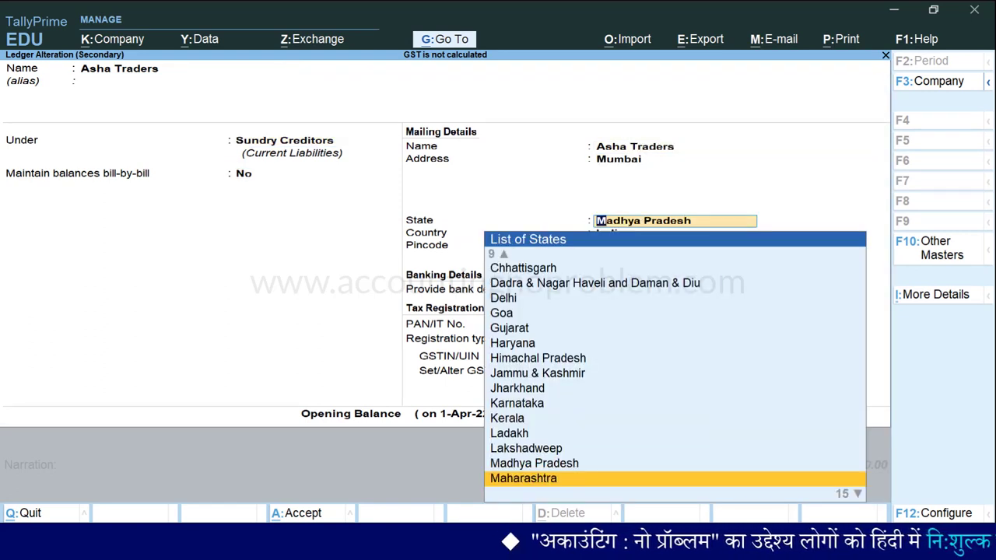
{"action": "key", "text": "Return"}
{"action": "key", "text": "Return"}
{"action": "key", "text": "Return"}
{"action": "key", "text": "Return"}
{"action": "key", "text": "Return"}
{"action": "key", "text": "Return"}
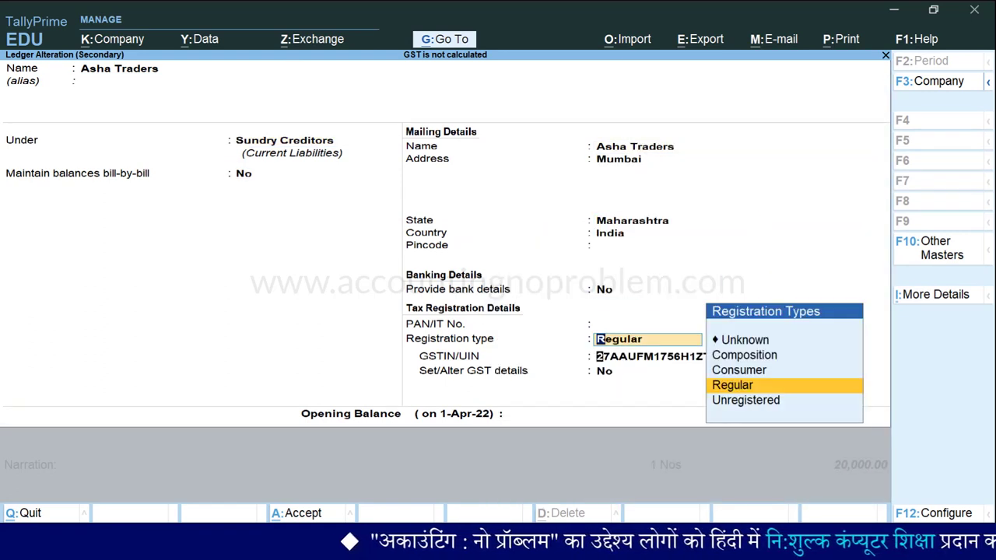
{"action": "key", "text": "Return"}
{"action": "key", "text": "Return"}
{"action": "key", "text": "Return"}
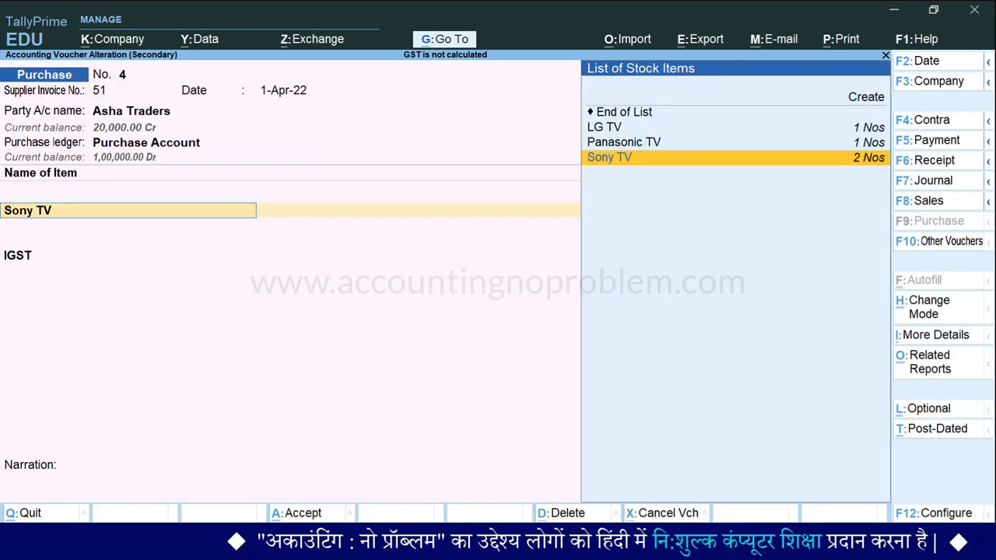
{"action": "key", "text": "Return"}
{"action": "key", "text": "Return"}
{"action": "key", "text": "Return"}
{"action": "key", "text": "Return"}
{"action": "key", "text": "Return"}
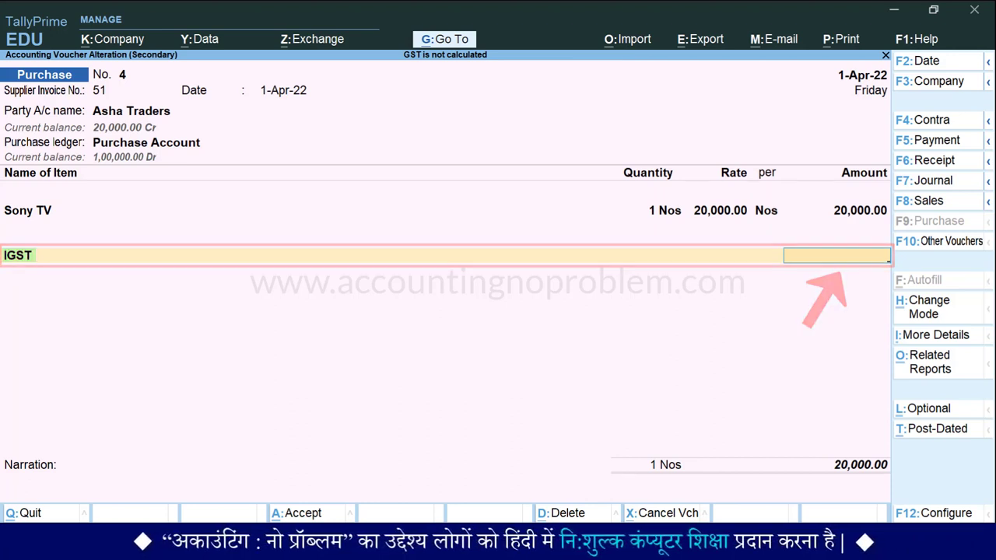
Set voucher 4's Party Details state to Maharashtra so IGST of 3,600.00 applies.
{"action": "key", "text": "BackSpace"}
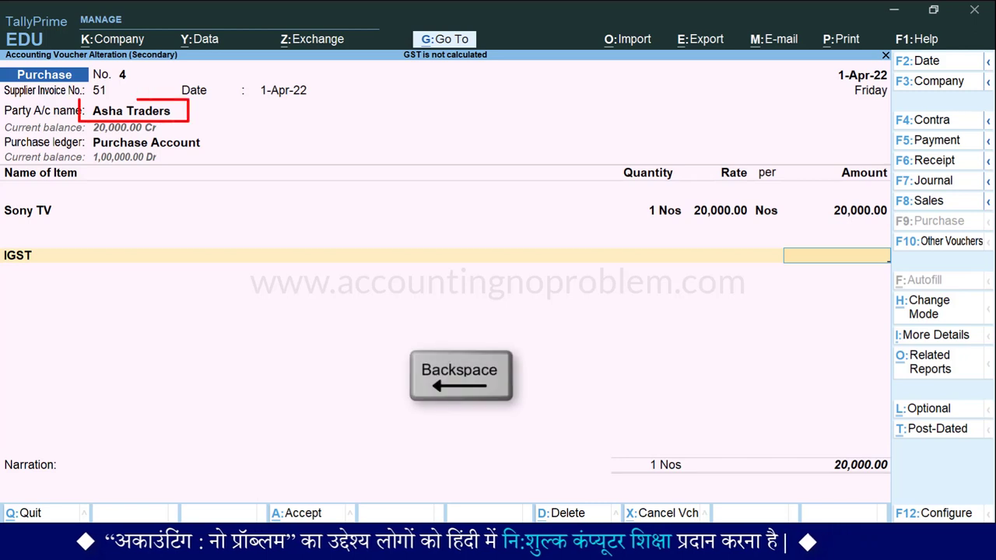
{"action": "key", "text": "BackSpace"}
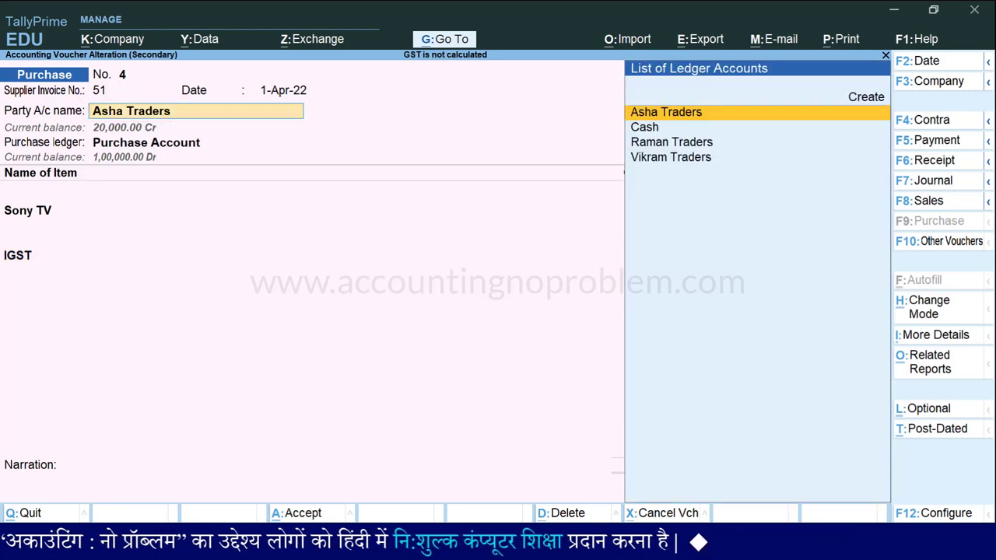
{"action": "key", "text": "Return"}
{"action": "key", "text": "Return"}
{"action": "key", "text": "Return"}
{"action": "key", "text": "Return"}
{"action": "key", "text": "Return"}
{"action": "key", "text": "Return"}
{"action": "key", "text": "Return"}
{"action": "key", "text": "Return"}
{"action": "key", "text": "Return"}
{"action": "key", "text": "Return"}
{"action": "key", "text": "Return"}
{"action": "key", "text": "Return"}
{"action": "key", "text": "Return"}
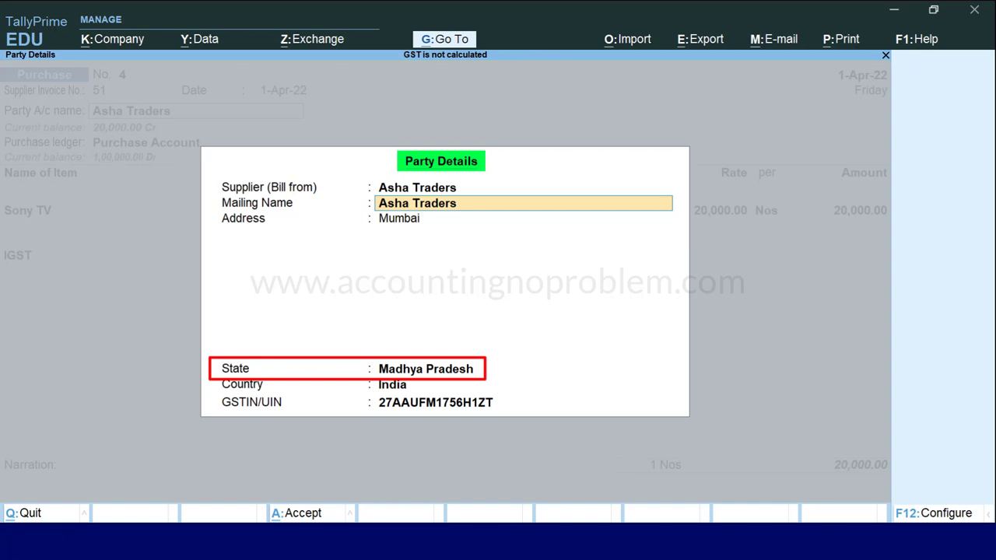
{"action": "key", "text": "Return"}
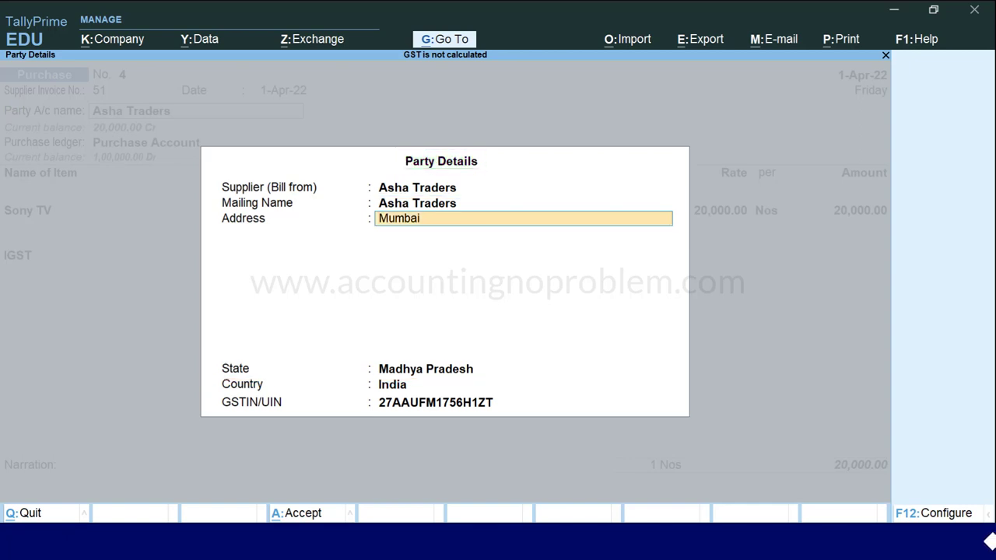
{"action": "key", "text": "Return"}
{"action": "key", "text": "Return"}
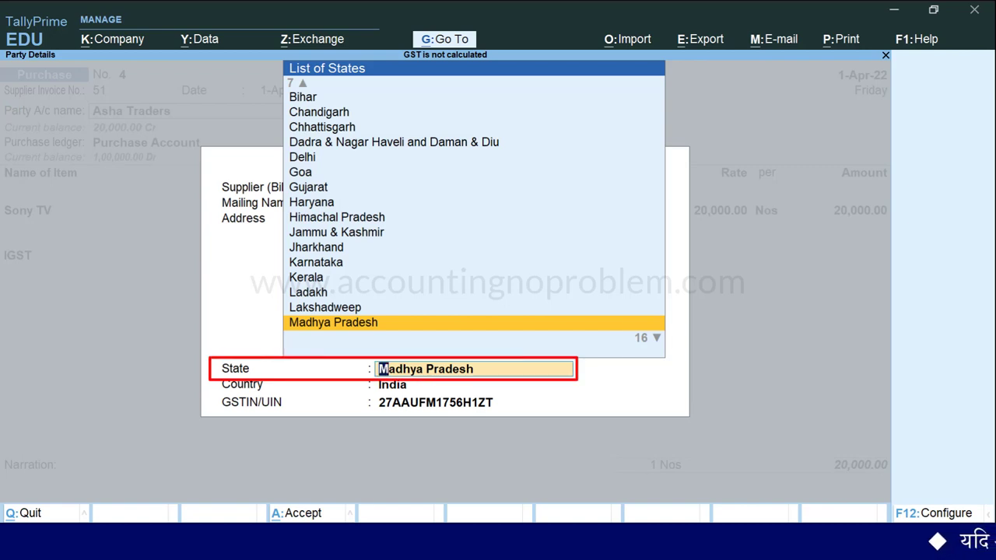
{"action": "key", "text": "Down"}
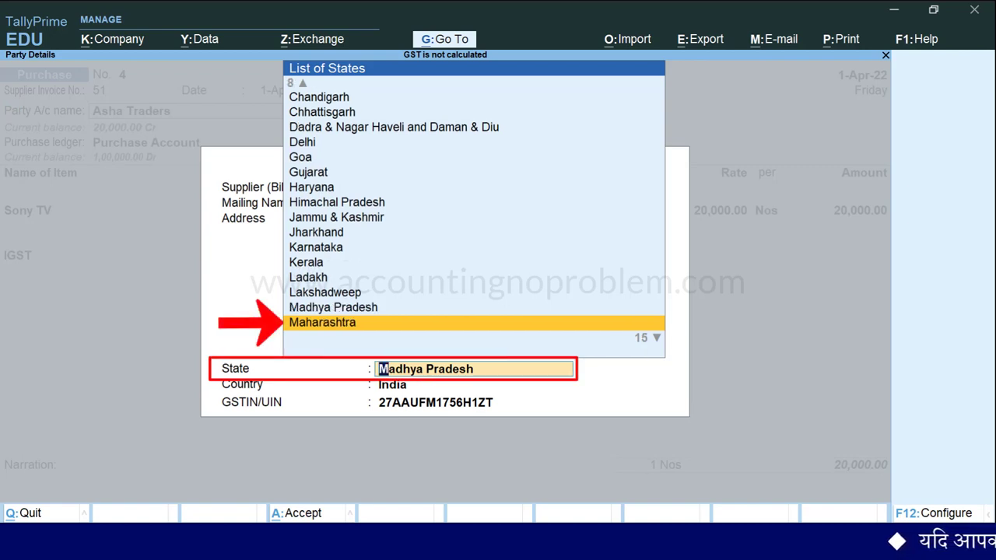
{"action": "key", "text": "Return"}
{"action": "key", "text": "Return"}
{"action": "key", "text": "Return"}
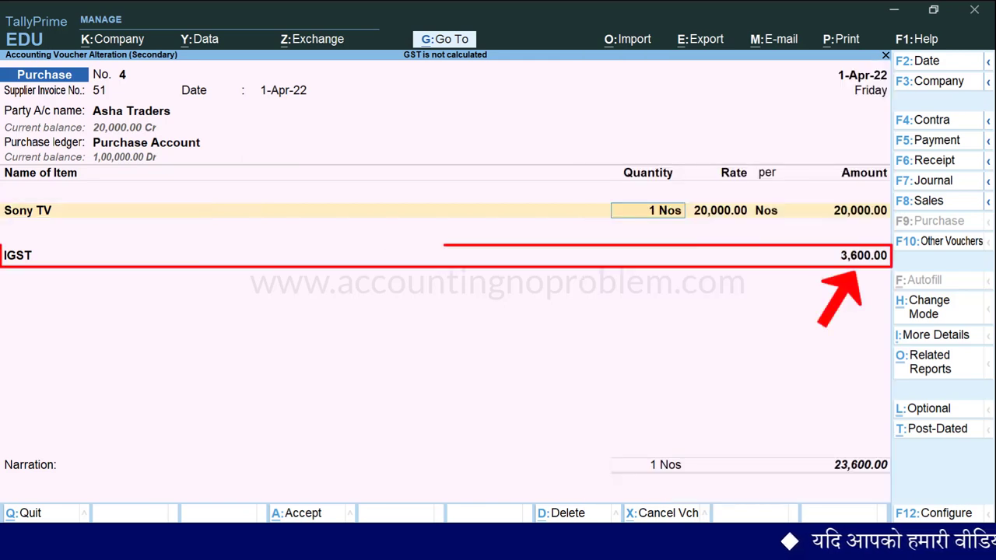
Save the Asha Traders purchase and open Vikram Traders' sales voucher 1 for alteration.
{"action": "key", "text": "ctrl+a"}
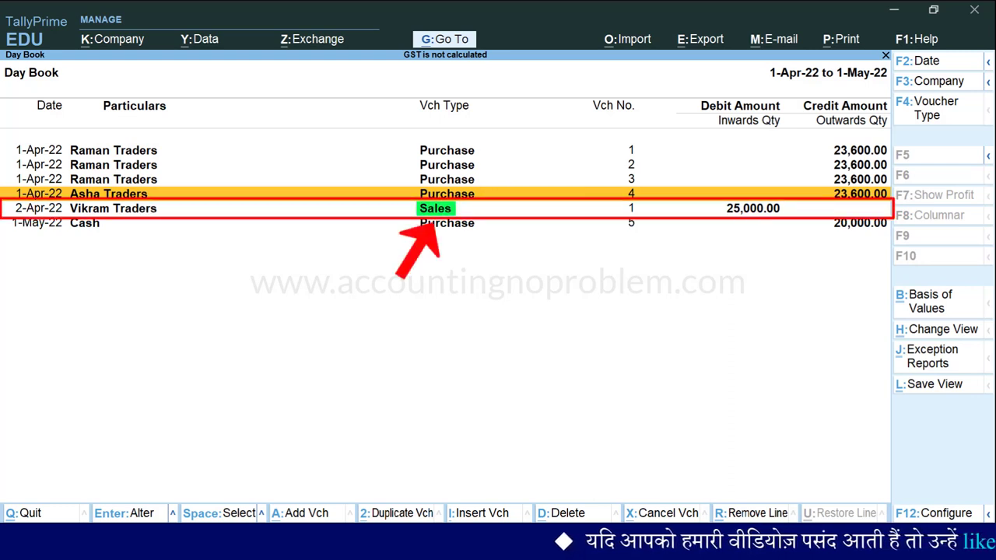
{"action": "left_click", "coordinate": [113, 207]}
{"action": "key", "text": "Return"}
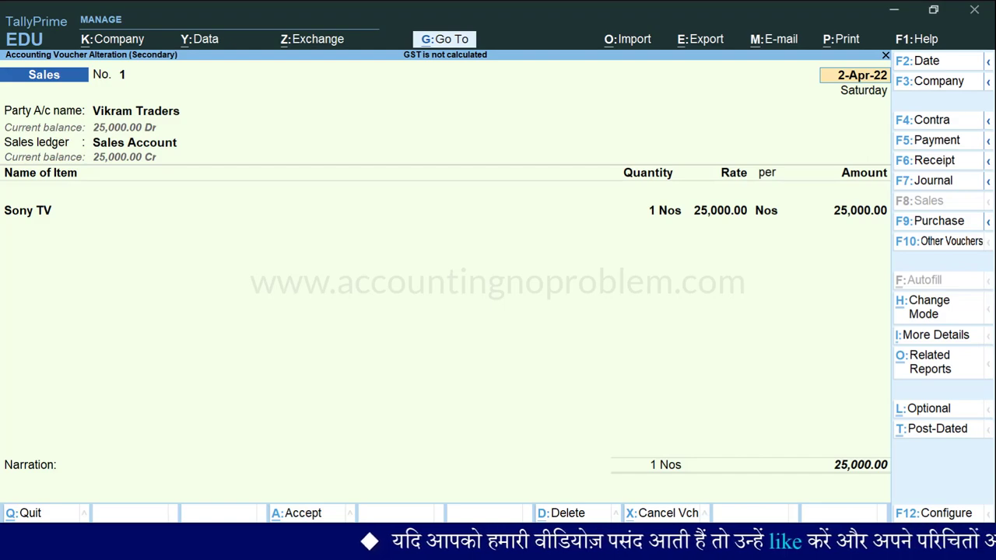
Set Provide Buyer details to No and move to a new row below the Sony TV line.
{"action": "key", "text": "F12"}
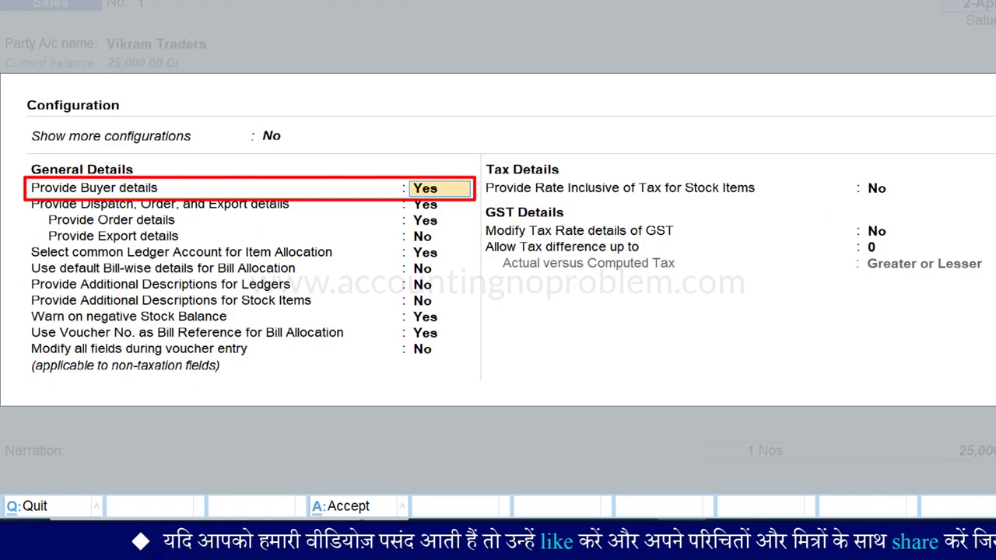
{"action": "type", "text": "no"}
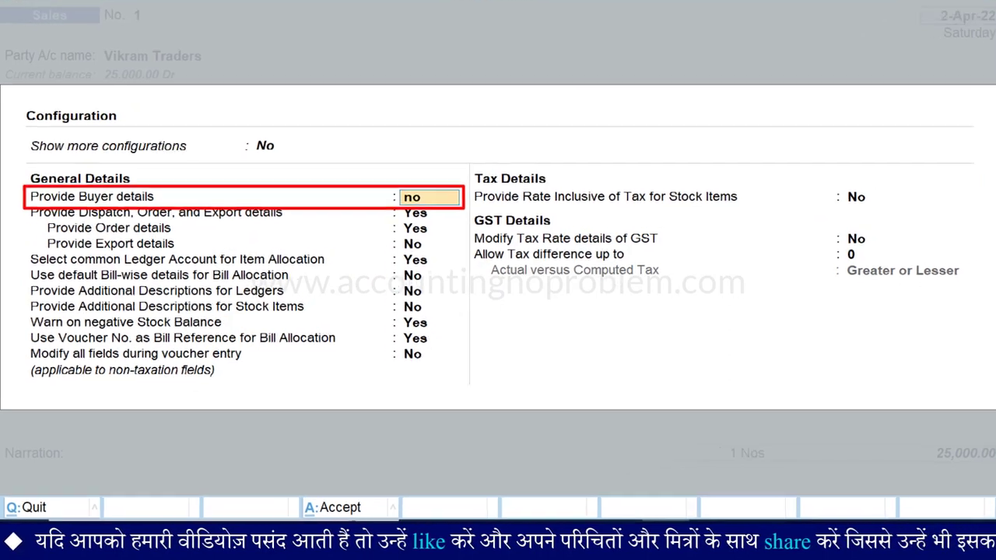
{"action": "key", "text": "ctrl+a"}
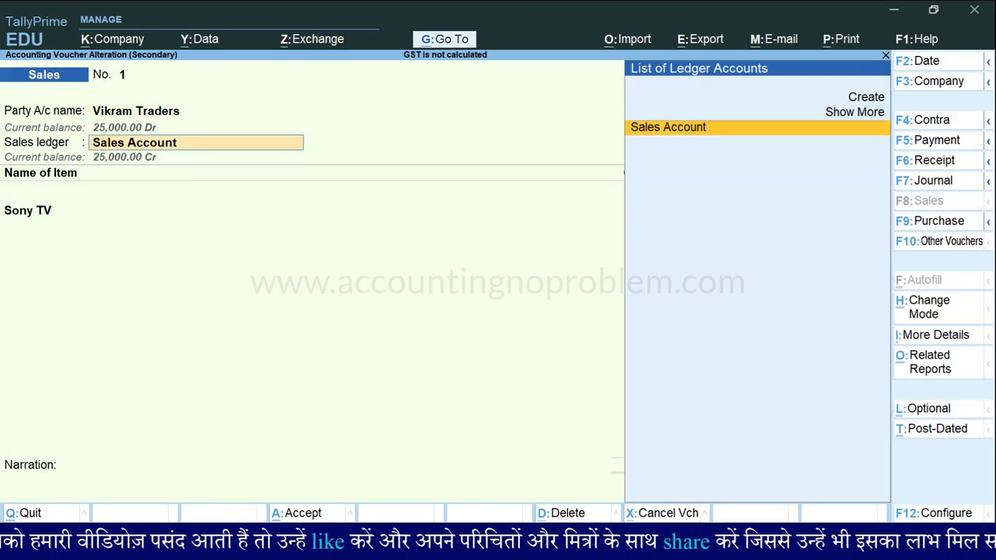
{"action": "key", "text": "Return"}
{"action": "key", "text": "Return"}
{"action": "key", "text": "Return"}
{"action": "key", "text": "Return"}
{"action": "key", "text": "Return"}
{"action": "key", "text": "Return"}
{"action": "key", "text": "Return"}
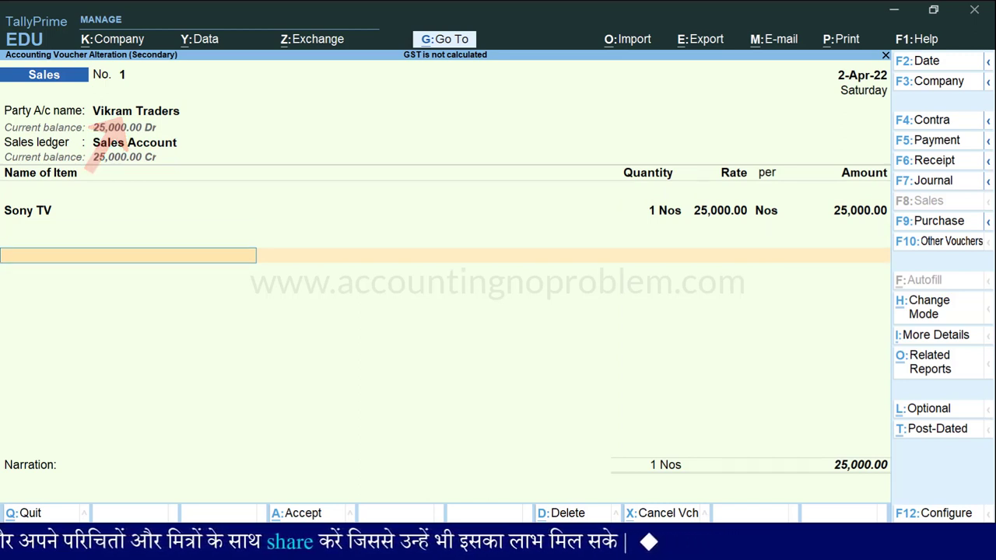
Add an IGST ledger line and review the detailed GST analysis showing Central and State Tax 2,250.00 each.
{"action": "type", "text": "I"}
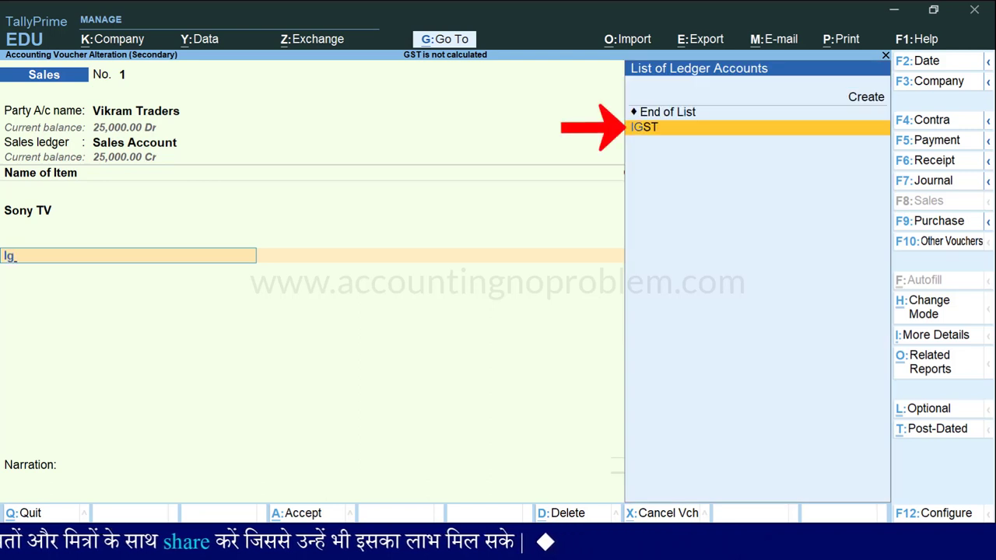
{"action": "type", "text": "g"}
{"action": "key", "text": "Return"}
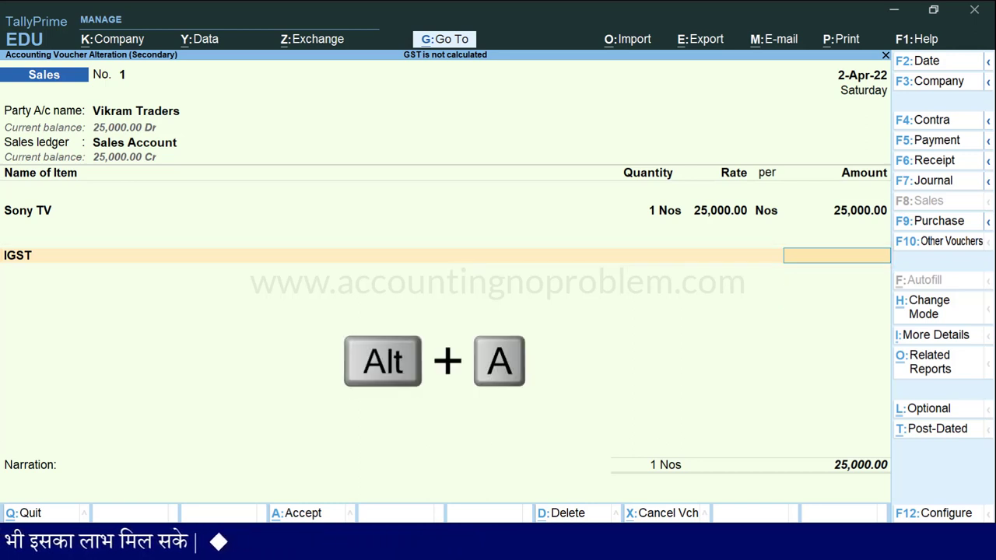
{"action": "key", "text": "alt+a"}
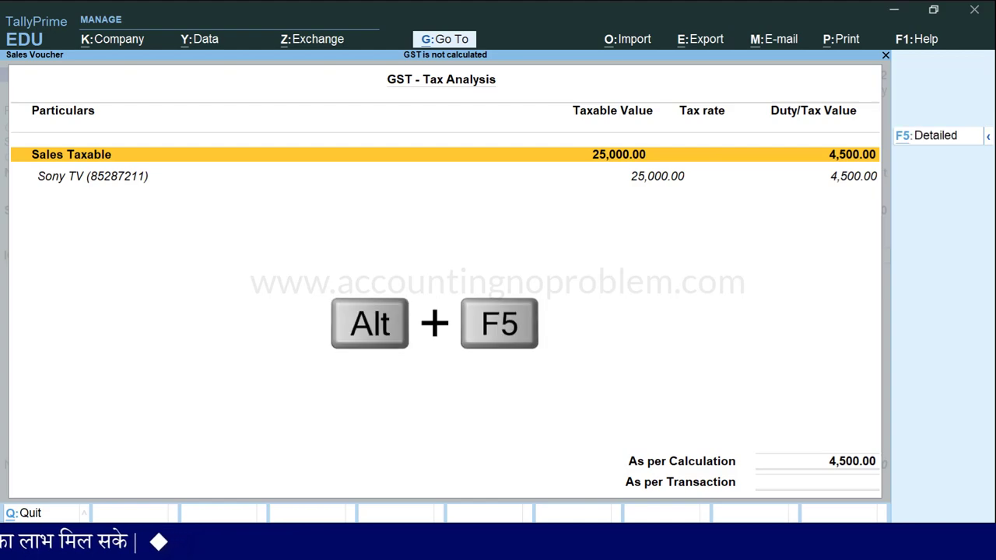
{"action": "key", "text": "alt+F5"}
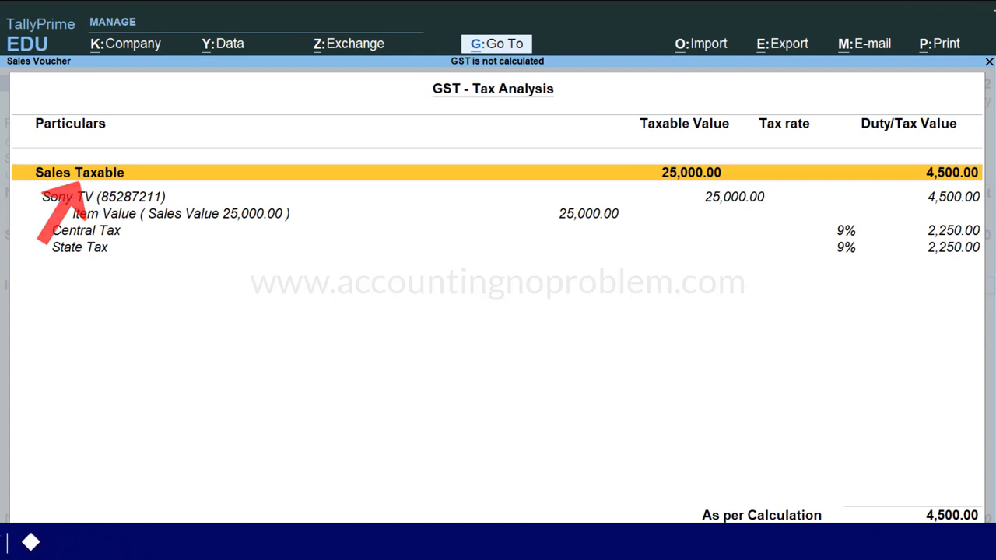
{"action": "key", "text": "Down"}
{"action": "key", "text": "Down"}
{"action": "key", "text": "Down"}
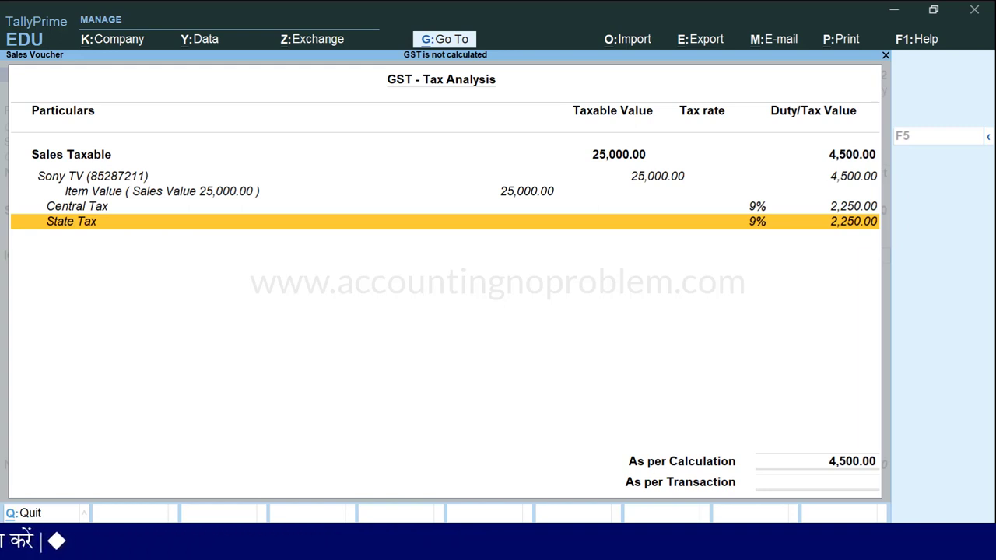
{"action": "key", "text": "Escape"}
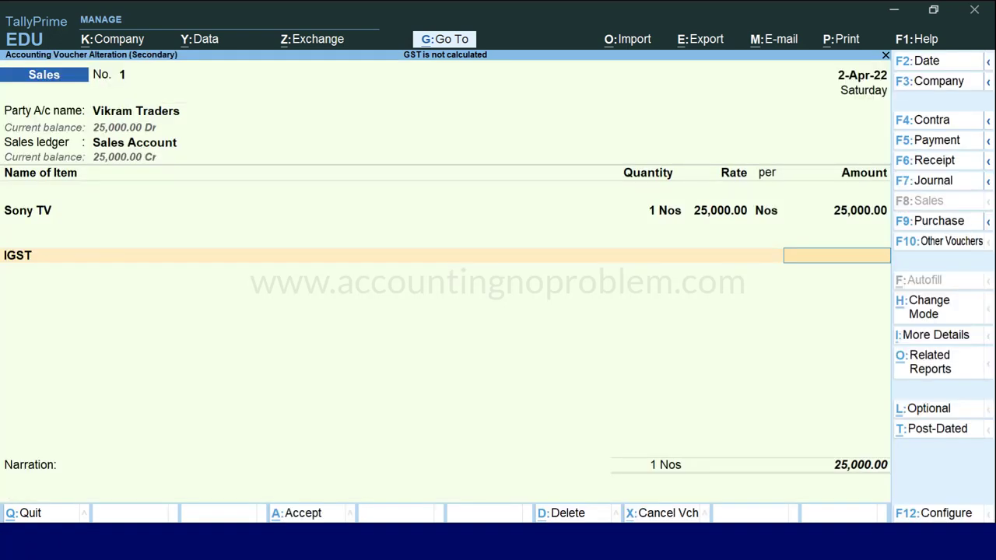
Turn Provide Buyer details back on (Yes) in the voucher configuration.
{"action": "key", "text": "F12"}
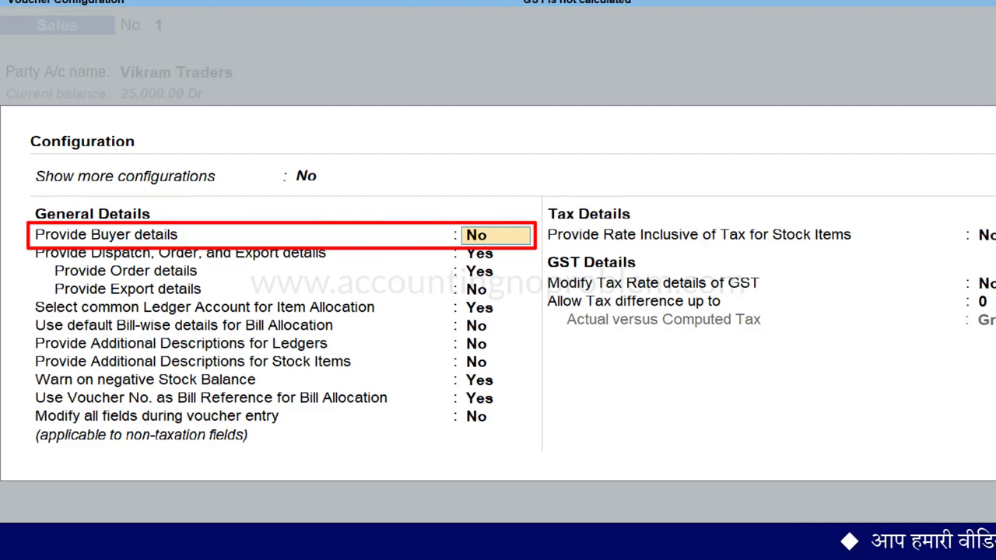
{"action": "type", "text": "yes"}
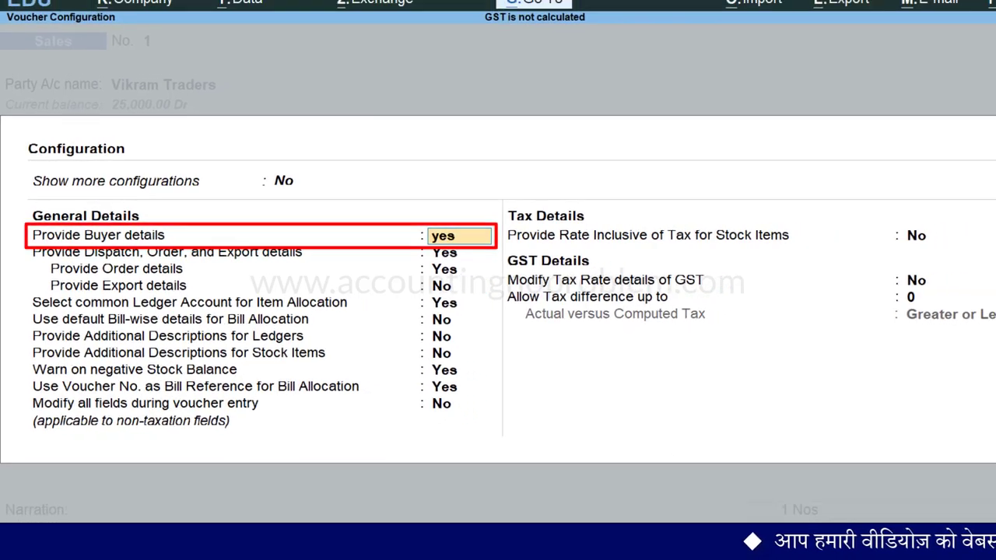
{"action": "key", "text": "ctrl+a"}
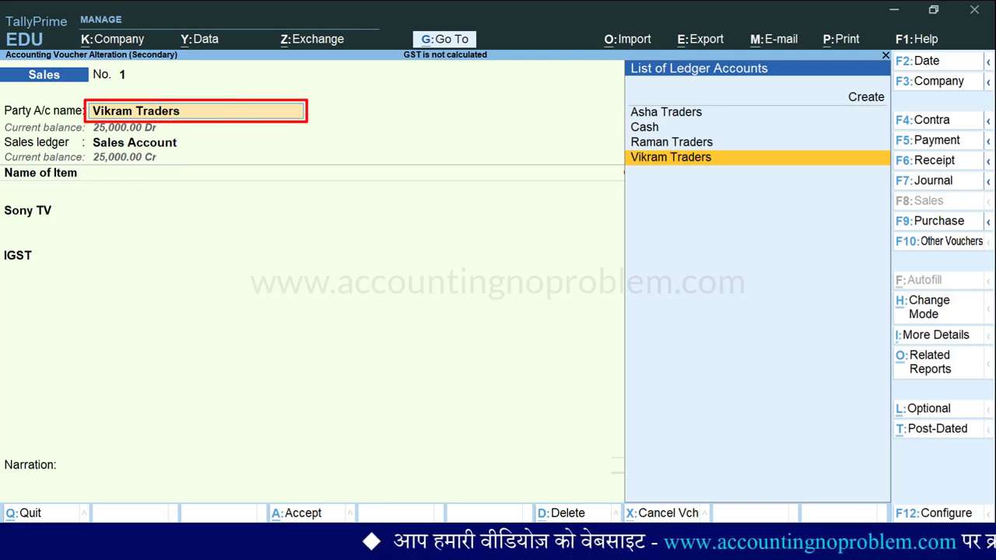
Confirm Vikram Traders as buyer with Madhya Pradesh as state and place of supply.
{"action": "key", "text": "Return"}
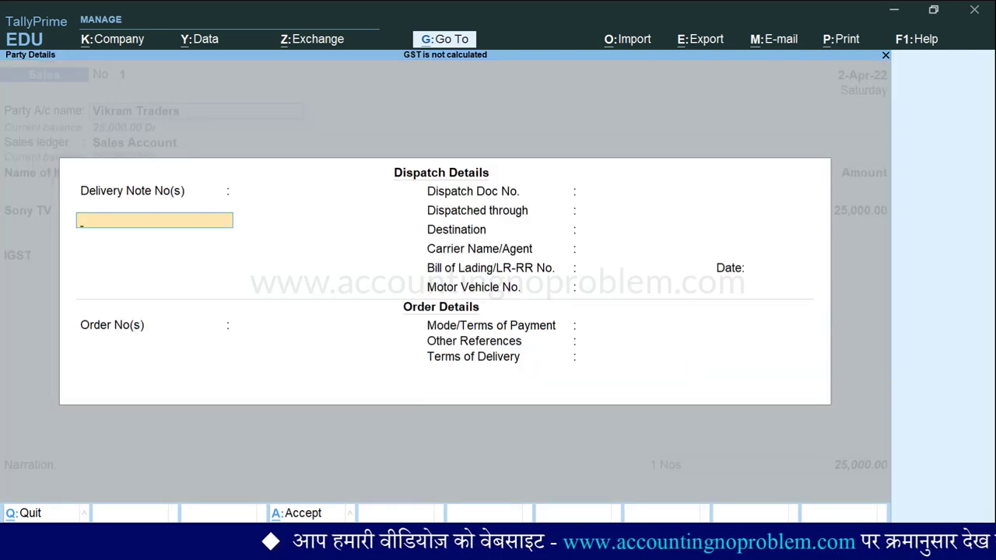
{"action": "key", "text": "ctrl+a"}
{"action": "key", "text": "Return"}
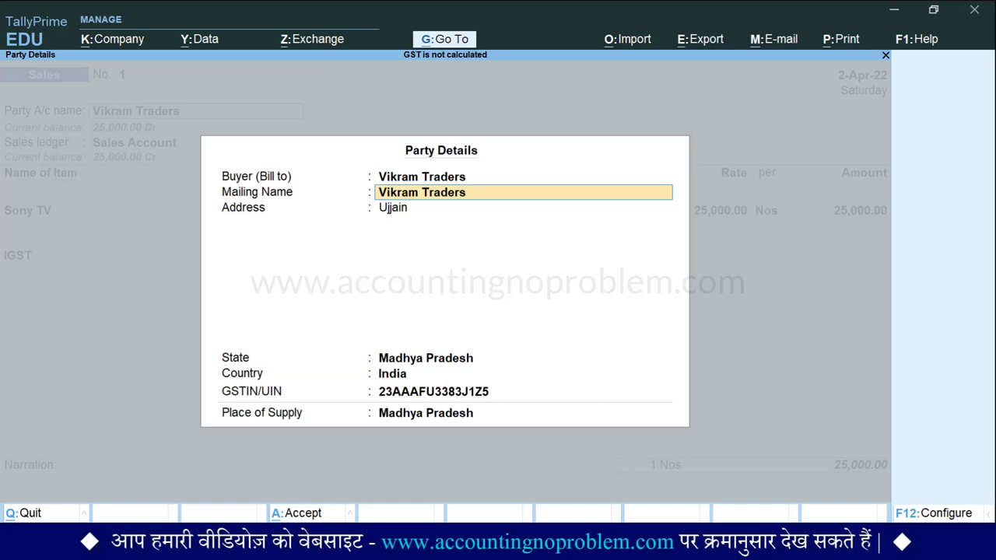
{"action": "left_click", "coordinate": [393, 207]}
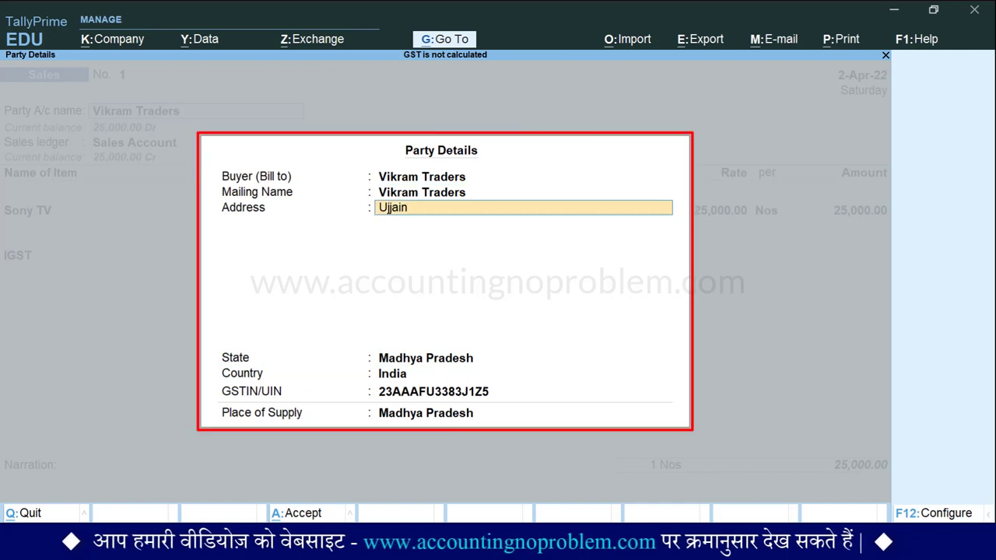
{"action": "key", "text": "Return"}
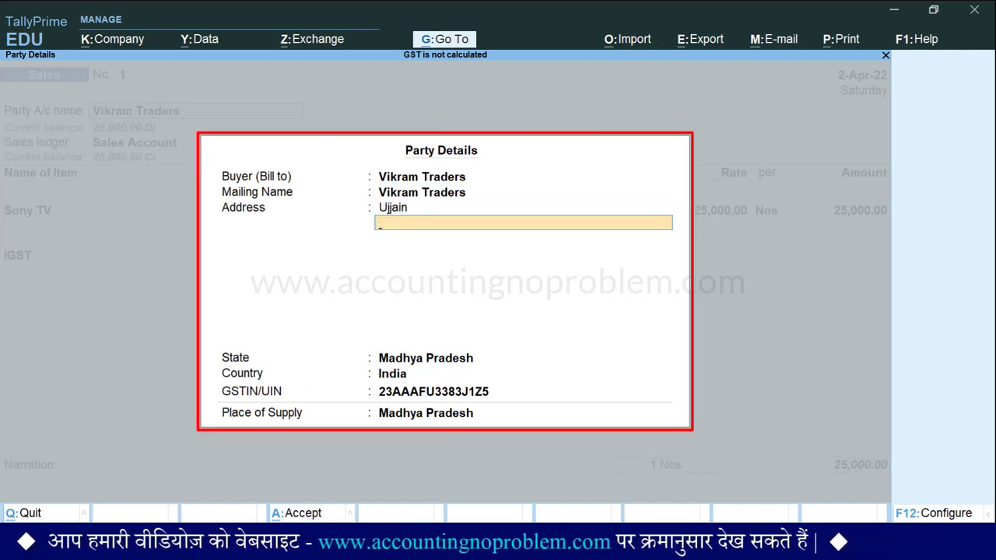
{"action": "key", "text": "Return"}
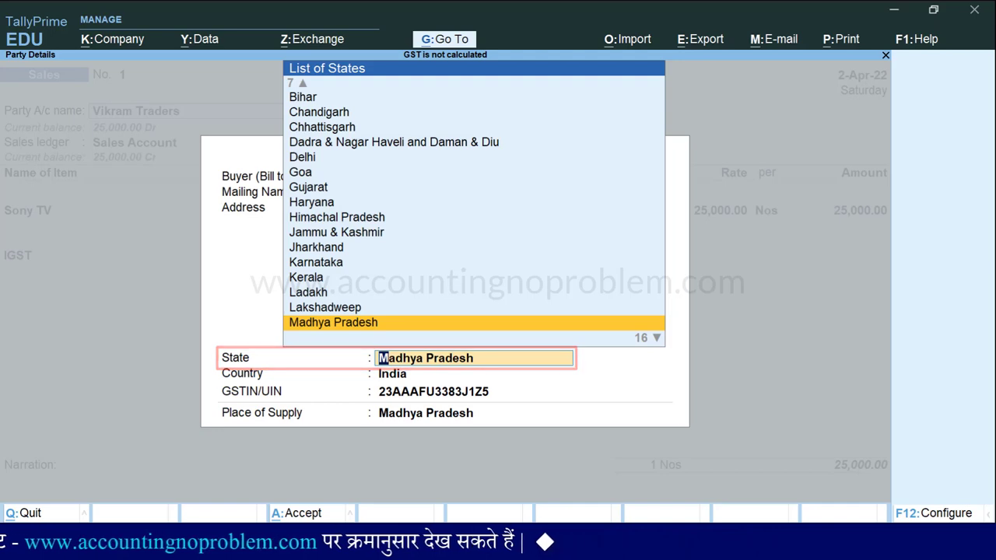
{"action": "key", "text": "Return"}
{"action": "key", "text": "Return"}
{"action": "key", "text": "Return"}
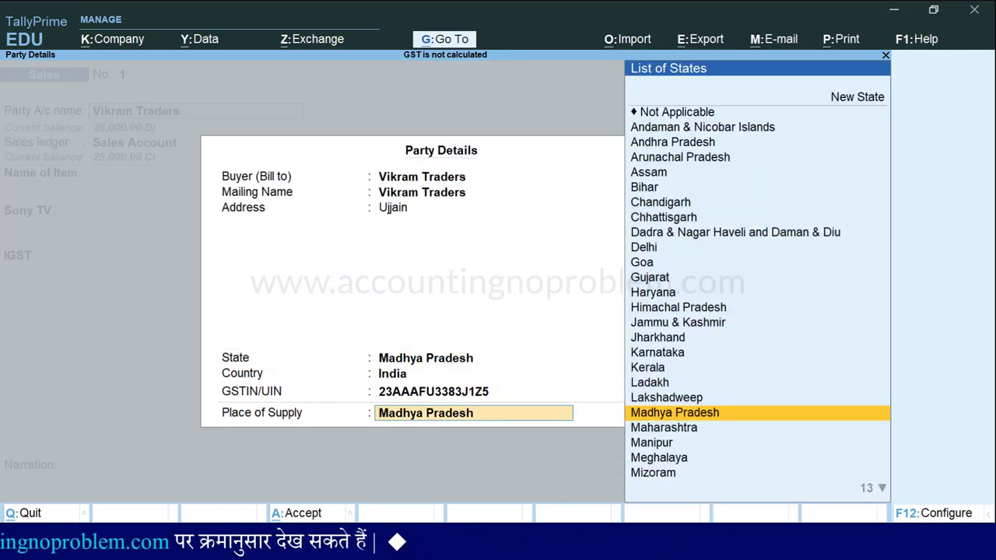
{"action": "key", "text": "Return"}
{"action": "key", "text": "Return"}
{"action": "key", "text": "Return"}
{"action": "key", "text": "Return"}
{"action": "key", "text": "Return"}
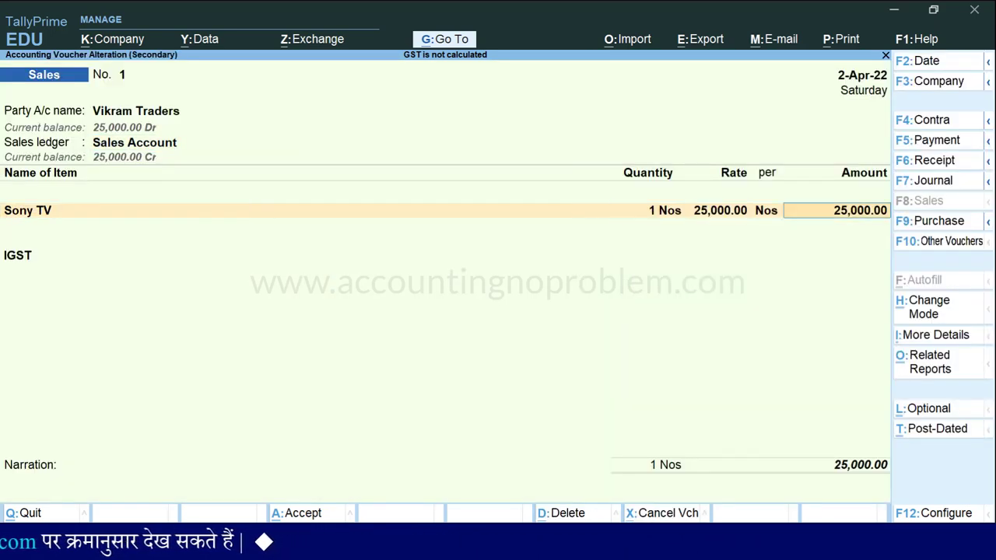
Save sales voucher 1 at 29,500.00 with CGST and SGST, then open cash purchase voucher 5.
{"action": "key", "text": "Return"}
{"action": "key", "text": "Return"}
{"action": "type", "text": "s"}
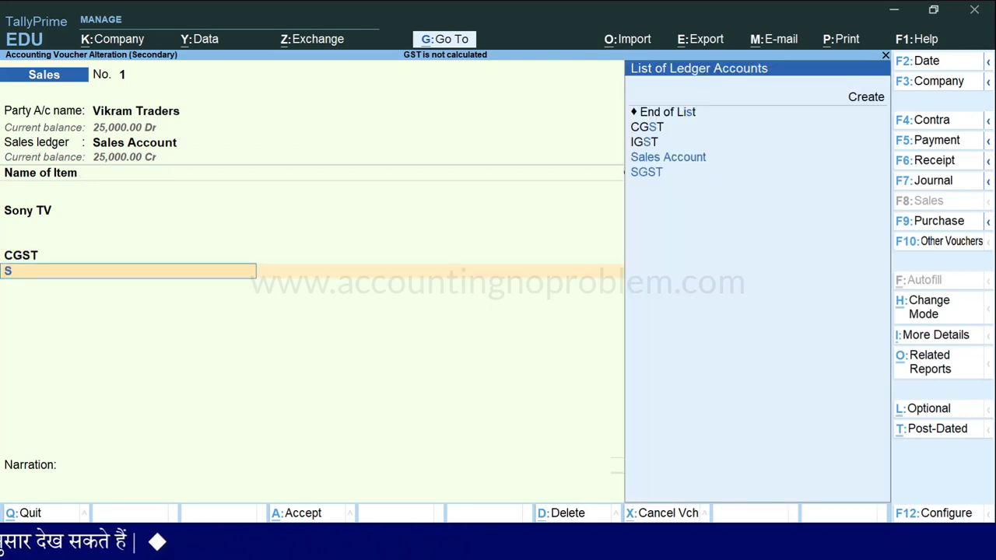
{"action": "type", "text": "g"}
{"action": "key", "text": "Return"}
{"action": "key", "text": "ctrl+a"}
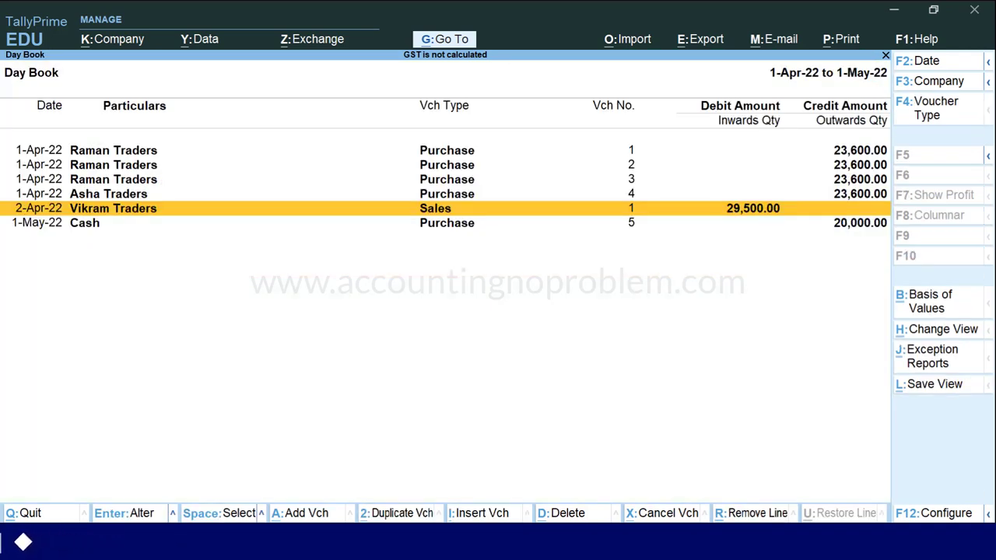
{"action": "left_click", "coordinate": [85, 223]}
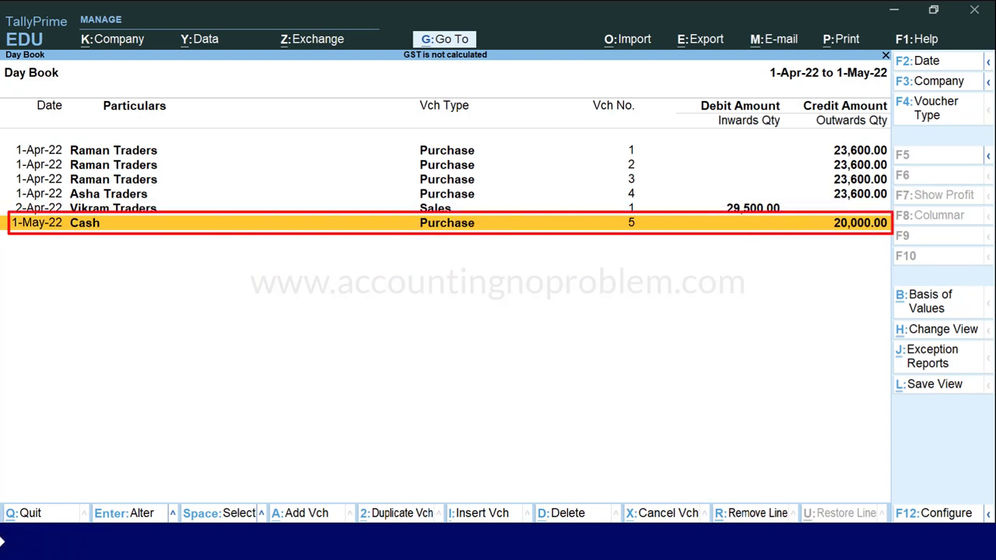
{"action": "key", "text": "Return"}
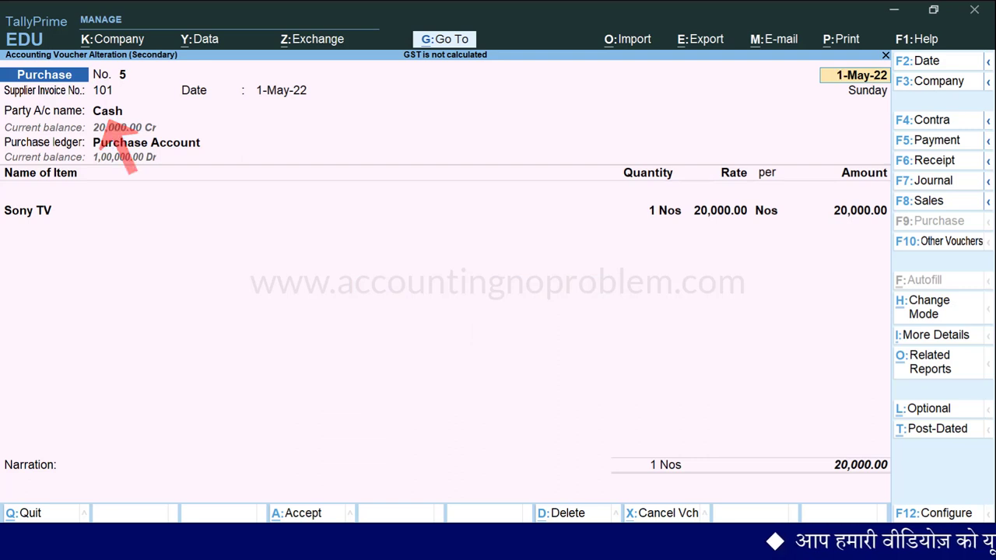
Add CGST and SGST ledger lines below the Sony TV item, amounts left blank.
{"action": "key", "text": "Return"}
{"action": "key", "text": "Return"}
{"action": "key", "text": "Return"}
{"action": "key", "text": "Return"}
{"action": "key", "text": "Return"}
{"action": "key", "text": "Return"}
{"action": "key", "text": "Return"}
{"action": "key", "text": "Return"}
{"action": "key", "text": "Return"}
{"action": "key", "text": "Return"}
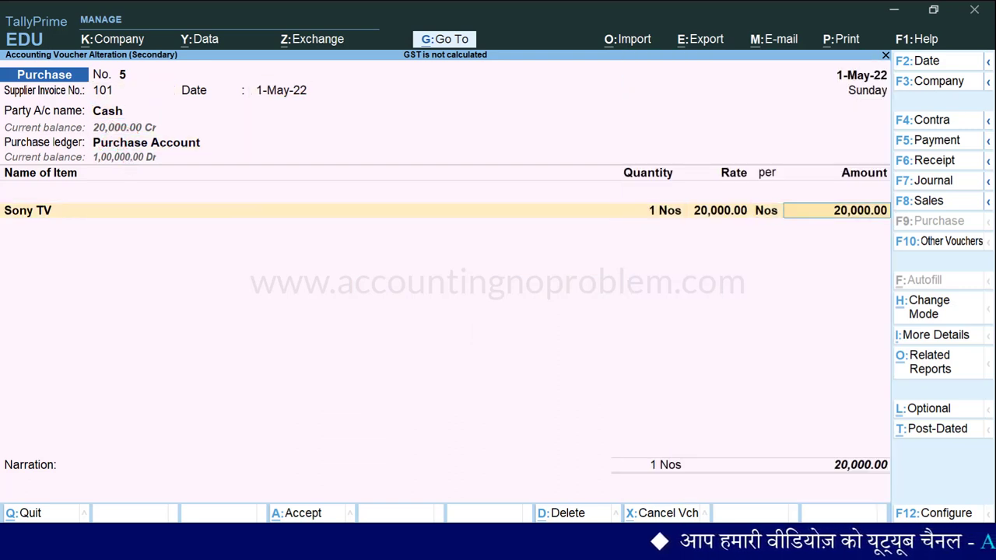
{"action": "type", "text": "Cg"}
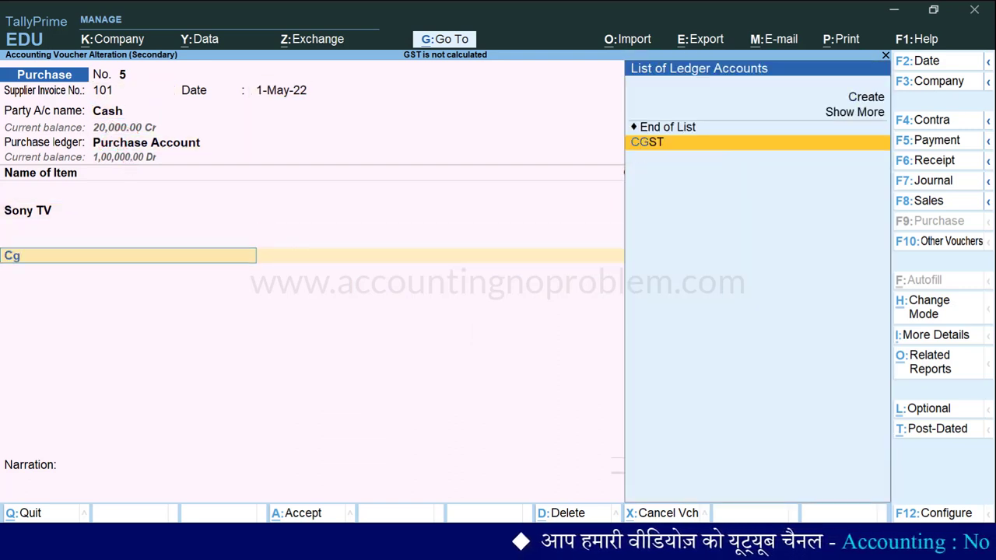
{"action": "key", "text": "Return"}
{"action": "key", "text": "Return"}
{"action": "type", "text": "Sg"}
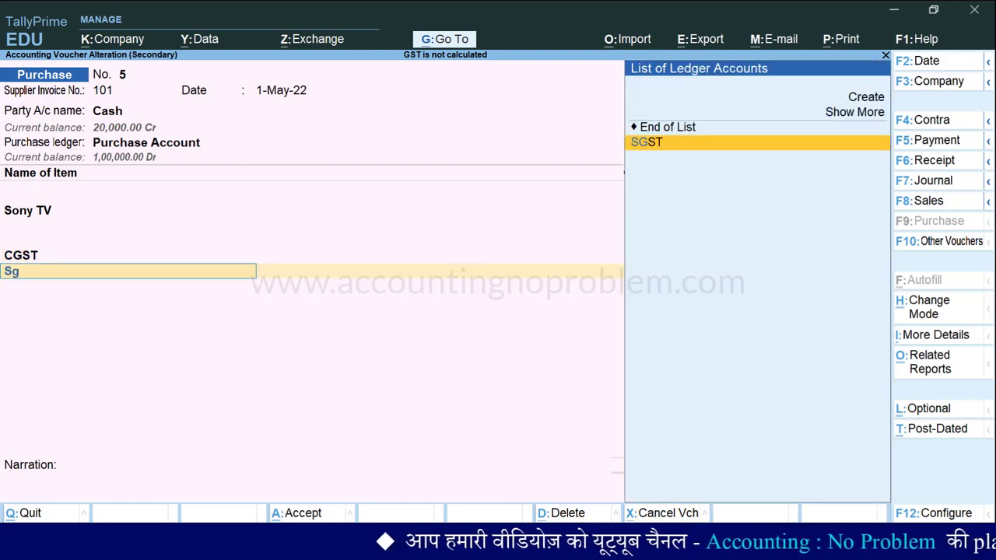
{"action": "key", "text": "Return"}
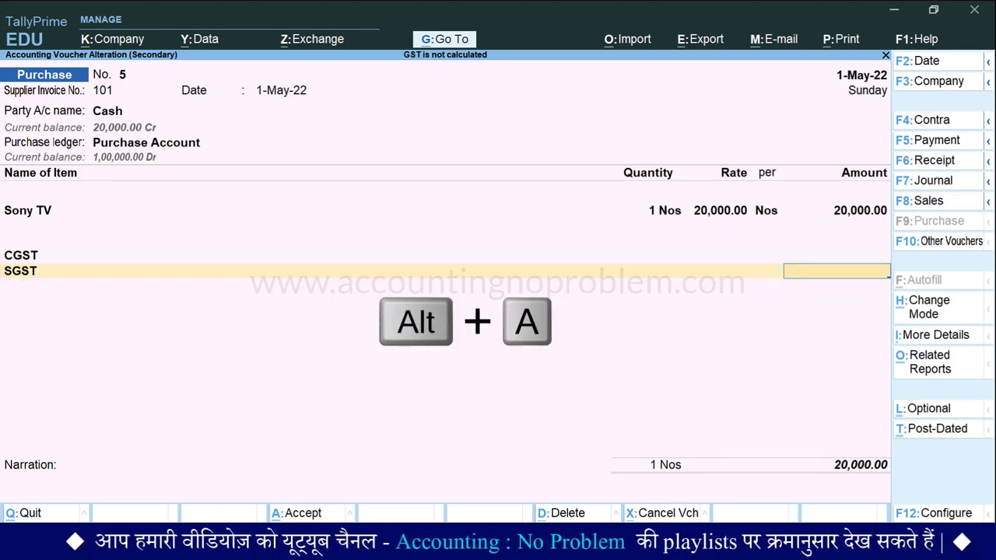
Review the detailed GST analysis showing no tax for the unregistered-dealer purchase, then step back.
{"action": "key", "text": "alt+a"}
{"action": "key", "text": "alt+f5"}
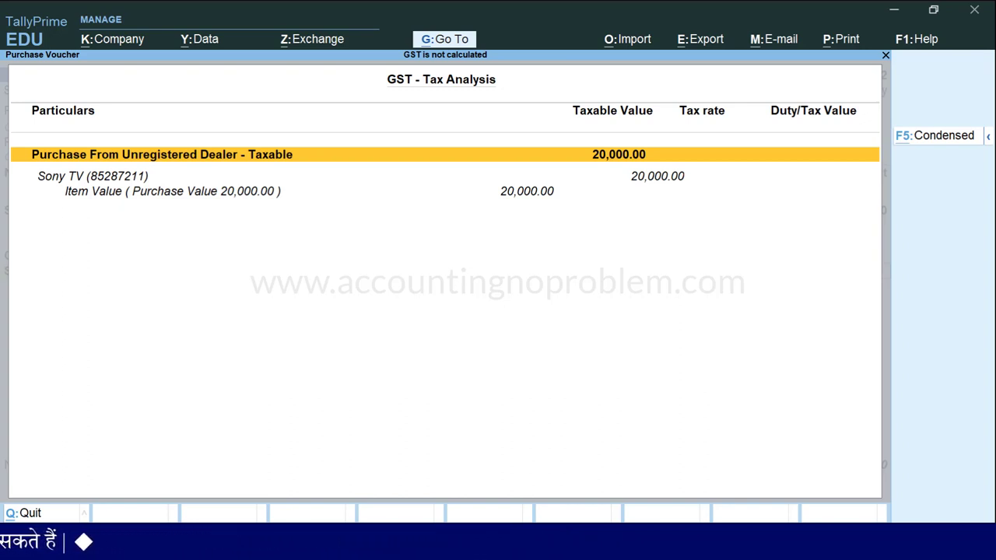
{"action": "key", "text": "Escape"}
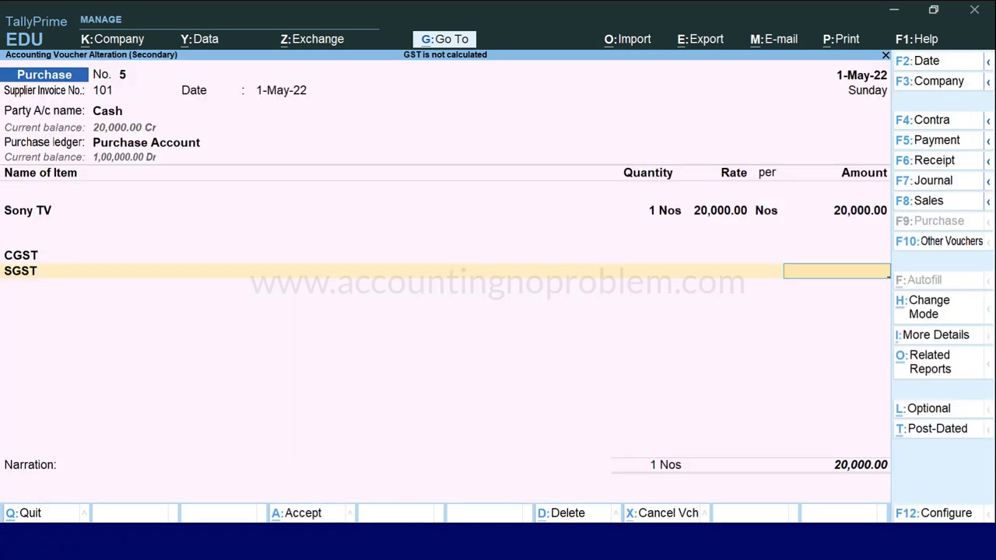
{"action": "key", "text": "BackSpace"}
{"action": "key", "text": "BackSpace"}
{"action": "key", "text": "BackSpace"}
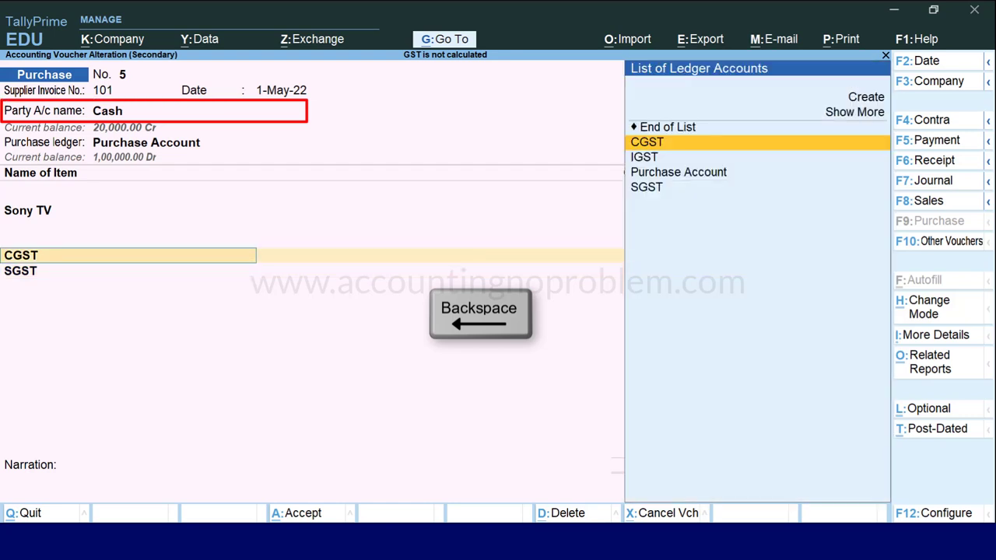
Set the supplier to Regular with its GSTIN and save the 23,600 purchase with CGST/SGST 1,800 each.
{"action": "key", "text": "BackSpace"}
{"action": "key", "text": "BackSpace"}
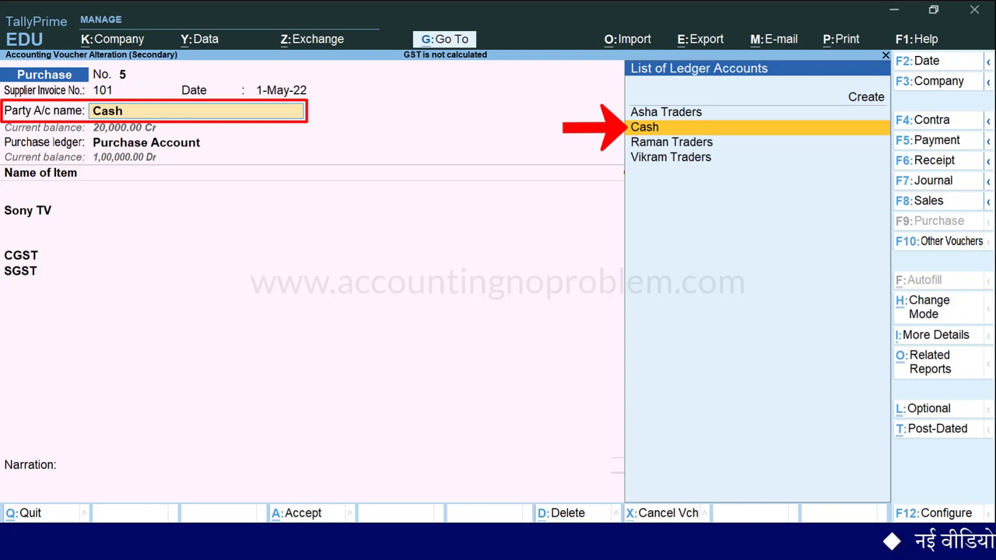
{"action": "key", "text": "Return"}
{"action": "key", "text": "Return"}
{"action": "key", "text": "Return"}
{"action": "key", "text": "Return"}
{"action": "key", "text": "Return"}
{"action": "key", "text": "Return"}
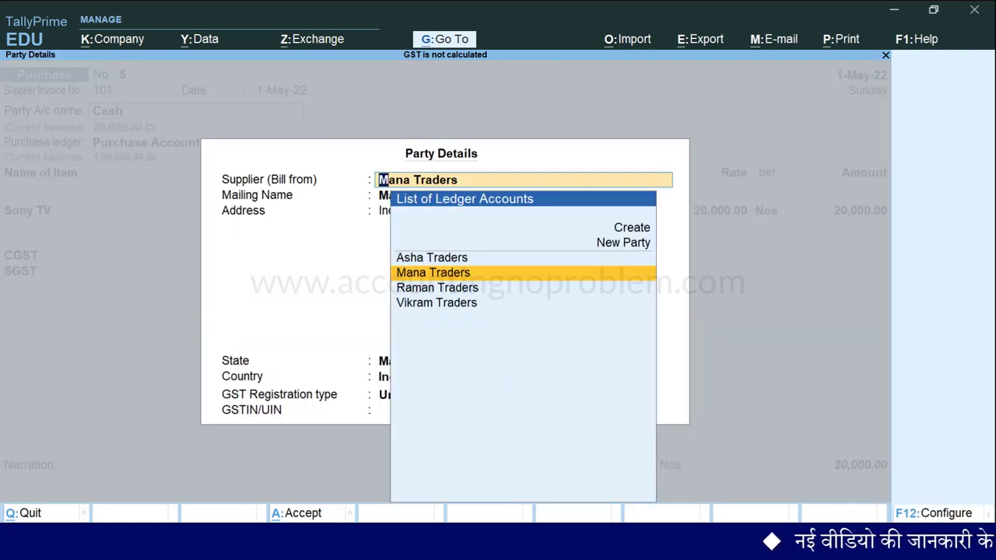
{"action": "key", "text": "Return"}
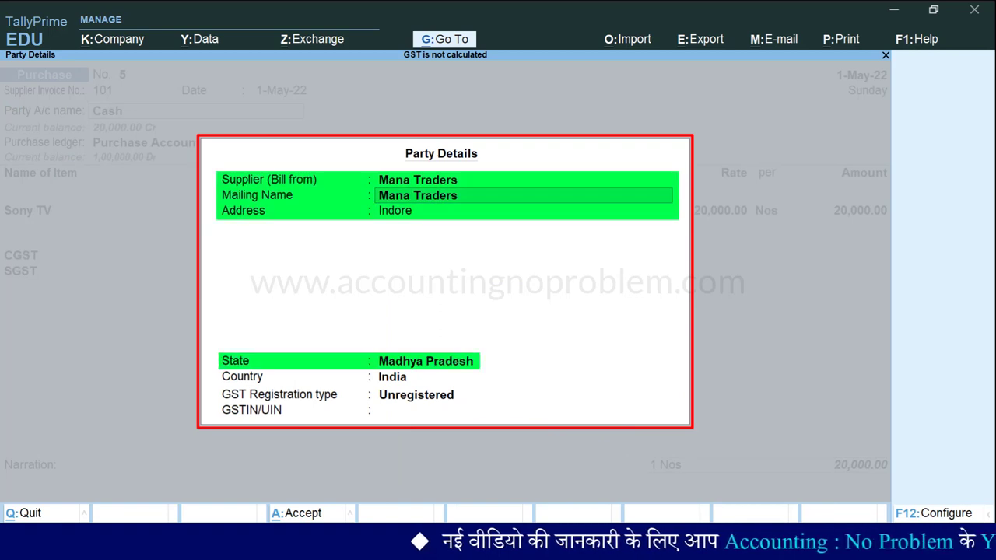
{"action": "key", "text": "Return"}
{"action": "key", "text": "Return"}
{"action": "key", "text": "Return"}
{"action": "key", "text": "Return"}
{"action": "key", "text": "Return"}
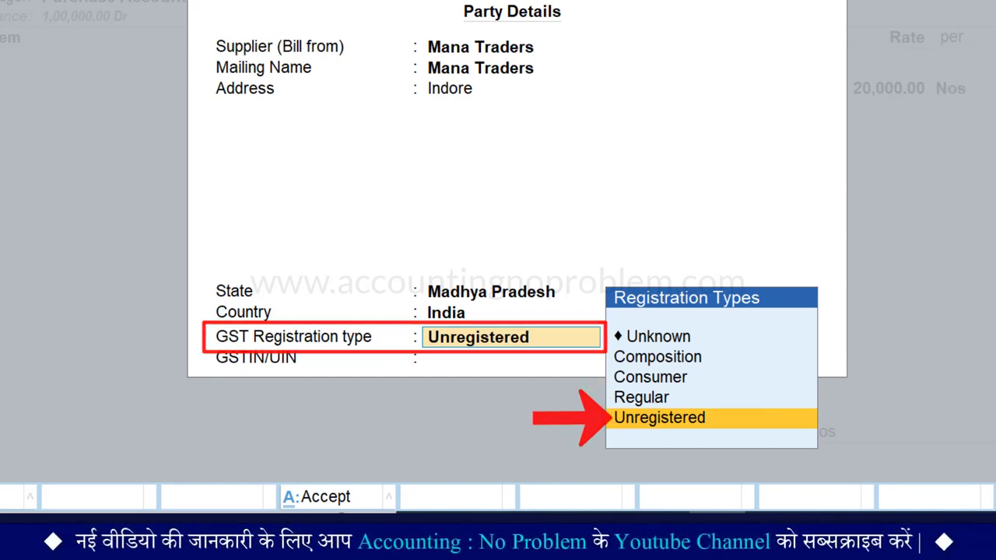
{"action": "key", "text": "Up"}
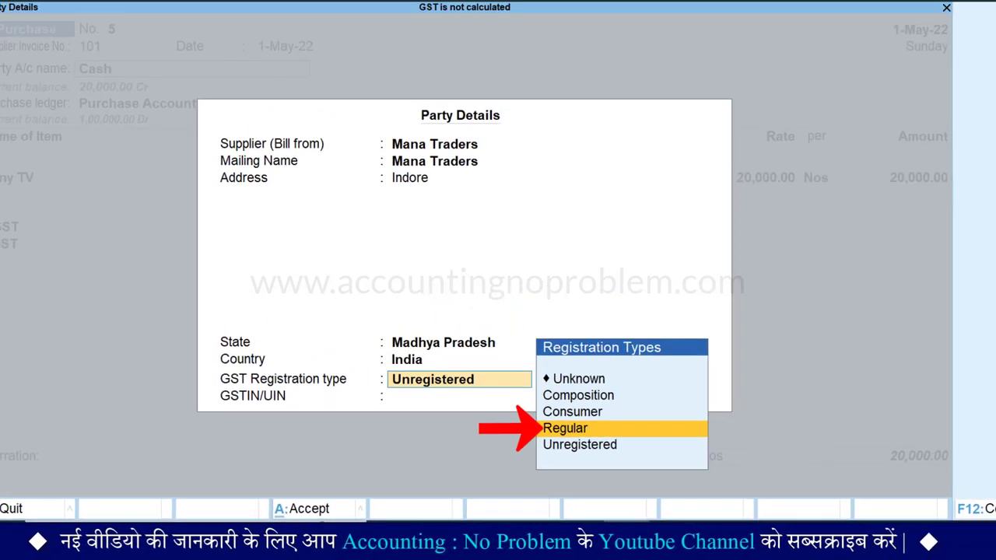
{"action": "key", "text": "Return"}
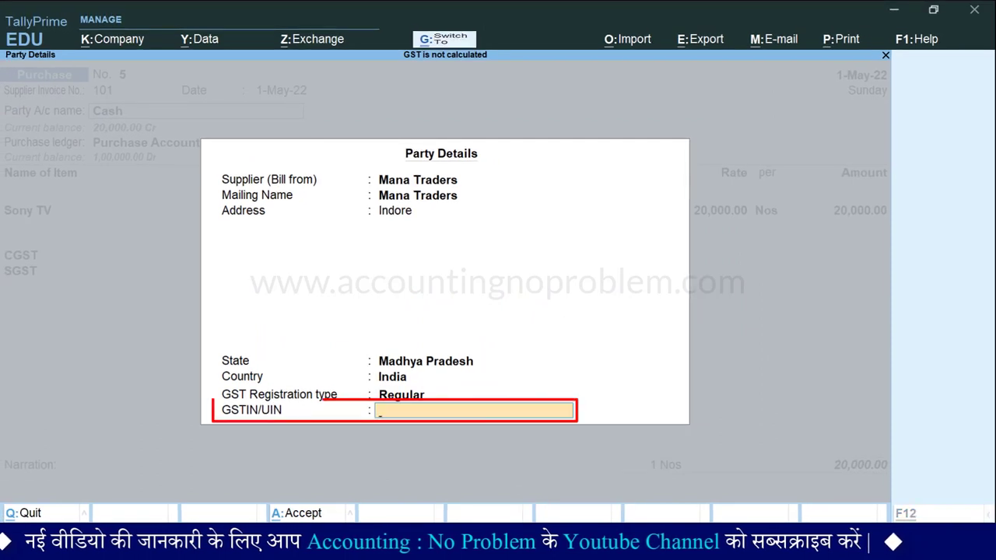
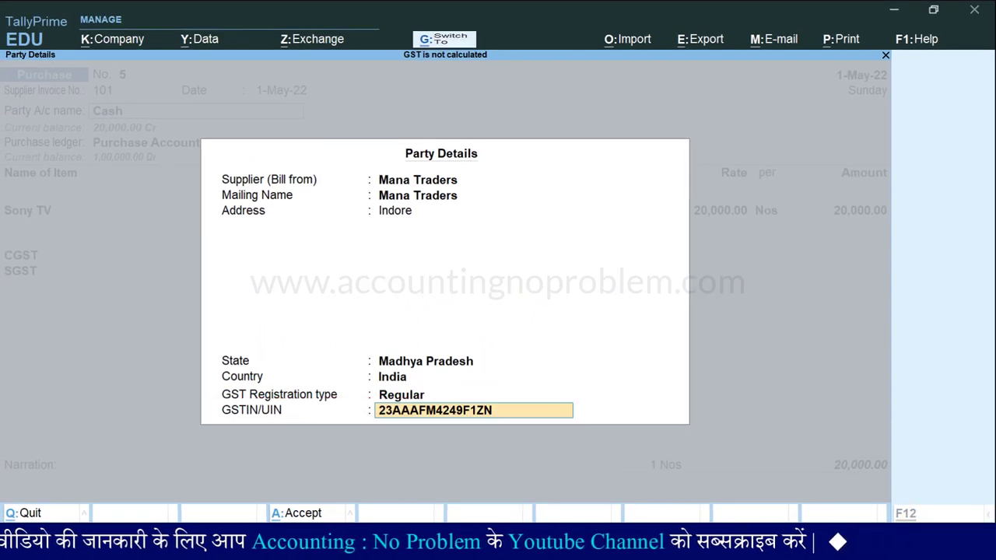
{"action": "key", "text": "Return"}
{"action": "key", "text": "Return"}
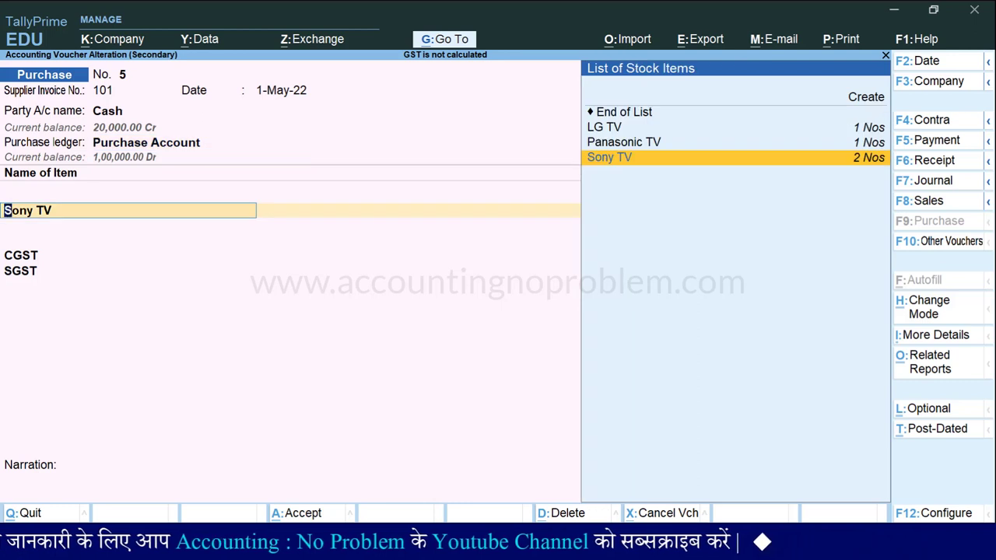
{"action": "key", "text": "Return"}
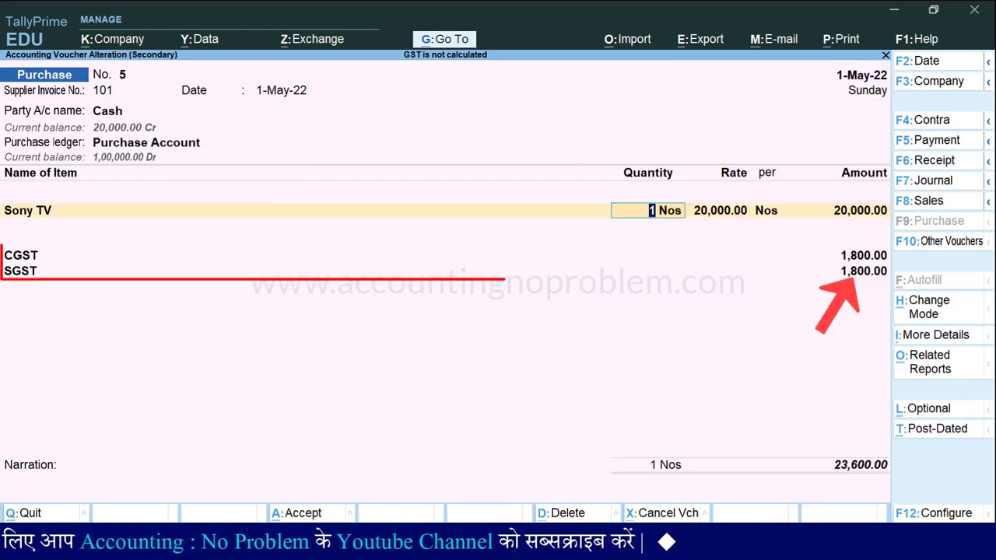
{"action": "key", "text": "ctrl+a"}
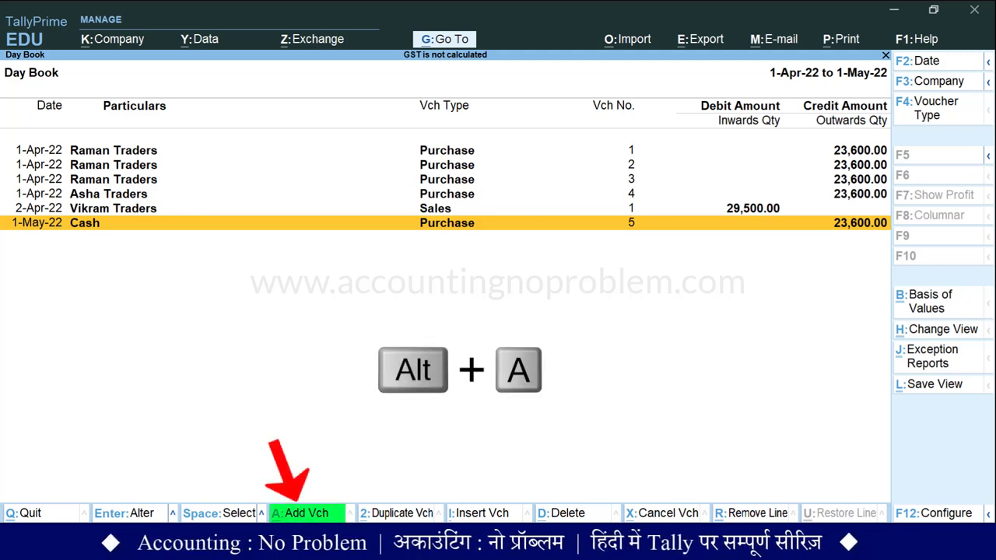
Start purchase voucher 6 in Accounting Invoice mode dated 31-May-22 with supplier invoice number 625.
{"action": "key", "text": "alt+a"}
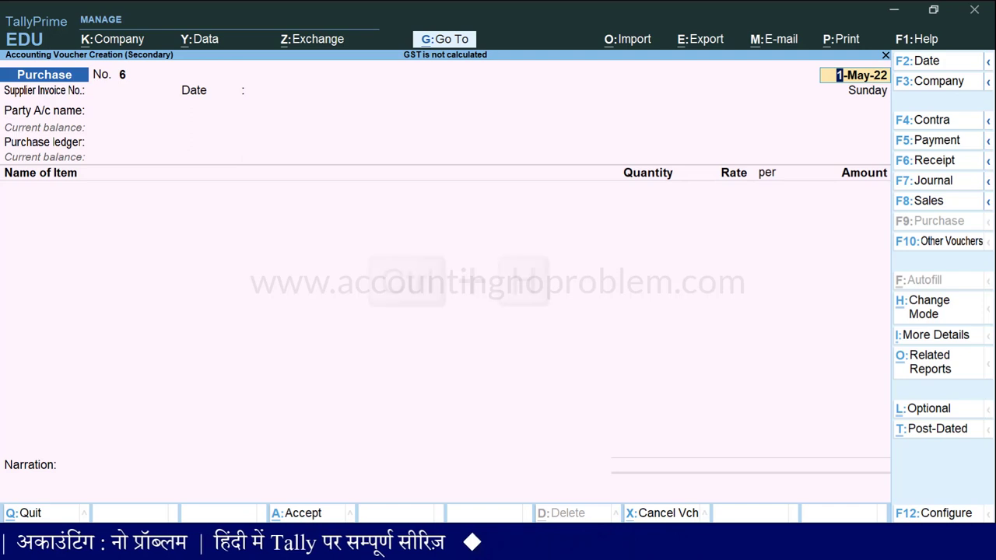
{"action": "key", "text": "ctrl+h"}
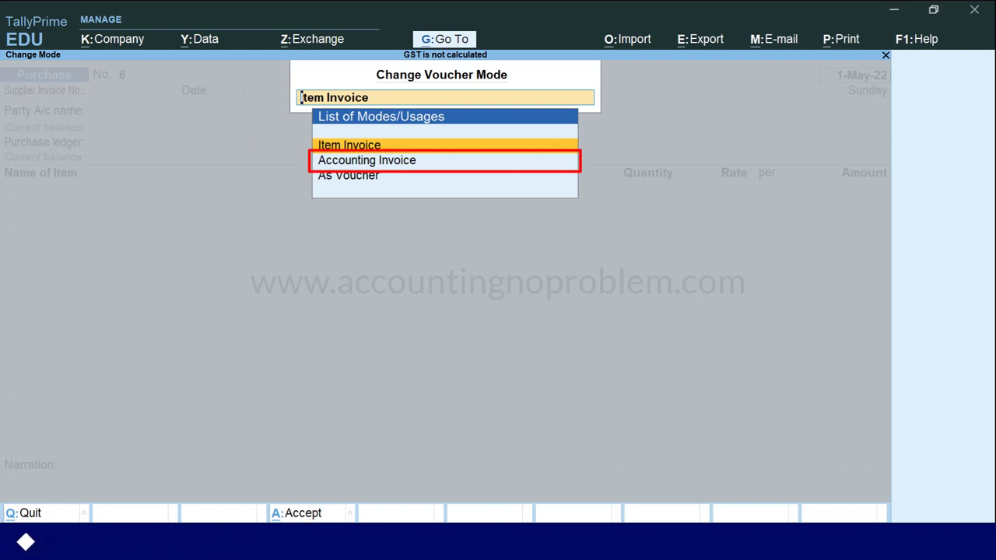
{"action": "left_click", "coordinate": [367, 160]}
{"action": "key", "text": "Return"}
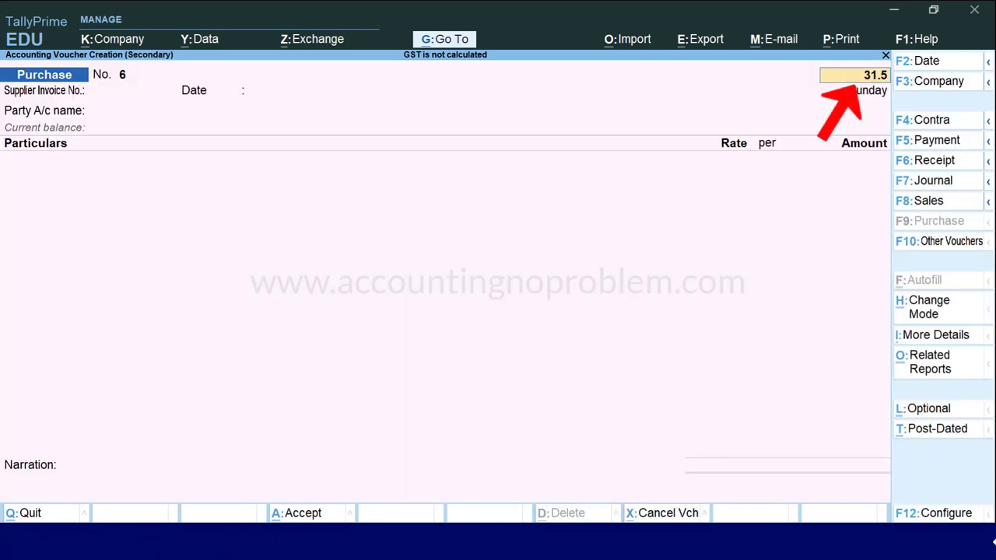
{"action": "key", "text": "Return"}
{"action": "type", "text": "625"}
{"action": "key", "text": "Return"}
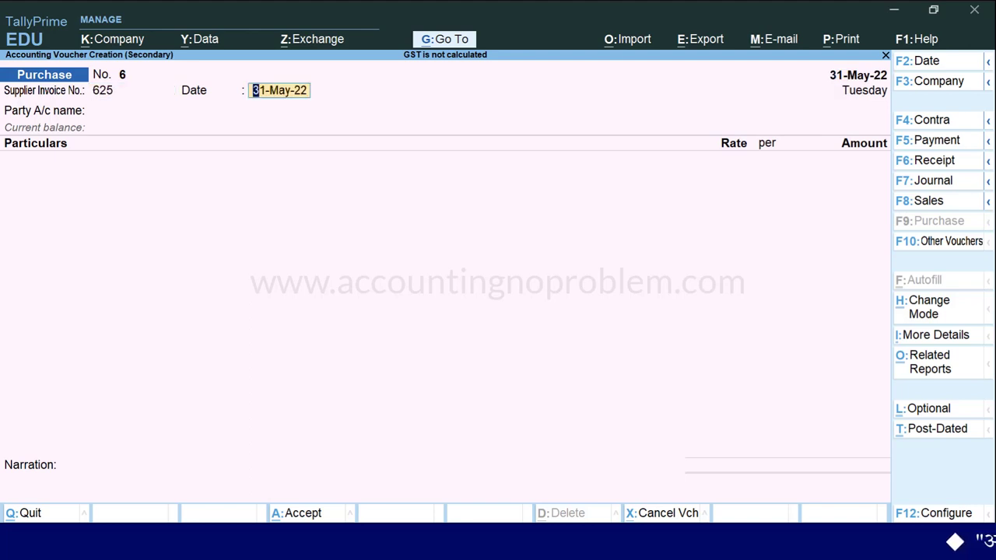
{"action": "key", "text": "Return"}
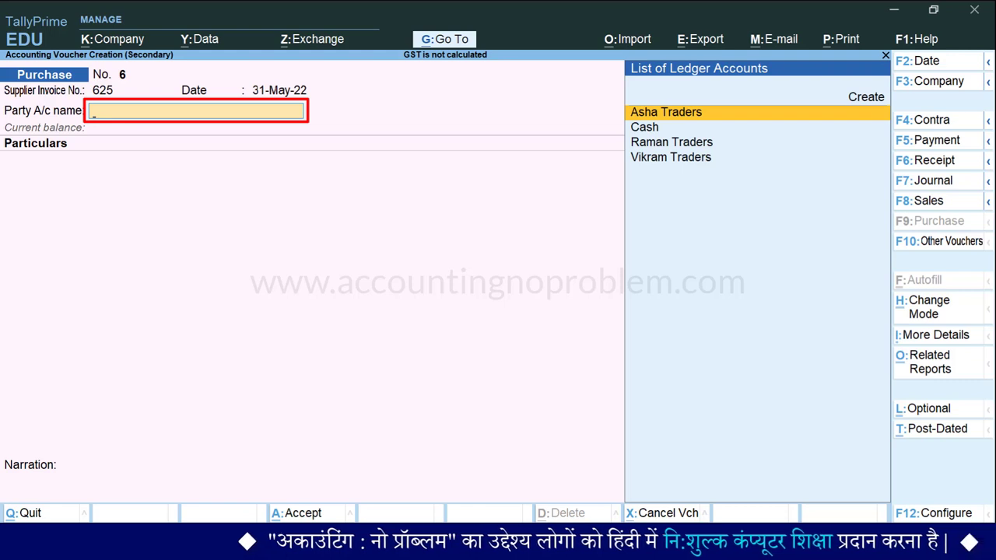
Select Raman Traders as the party for purchase voucher 6.
{"action": "key", "text": "Down"}
{"action": "key", "text": "Down"}
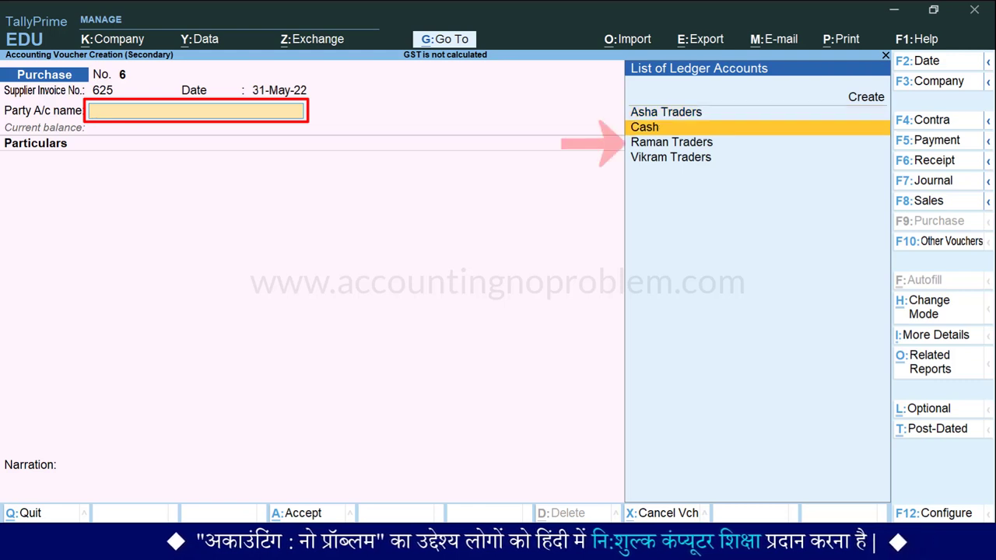
{"action": "key", "text": "Return"}
{"action": "key", "text": "space"}
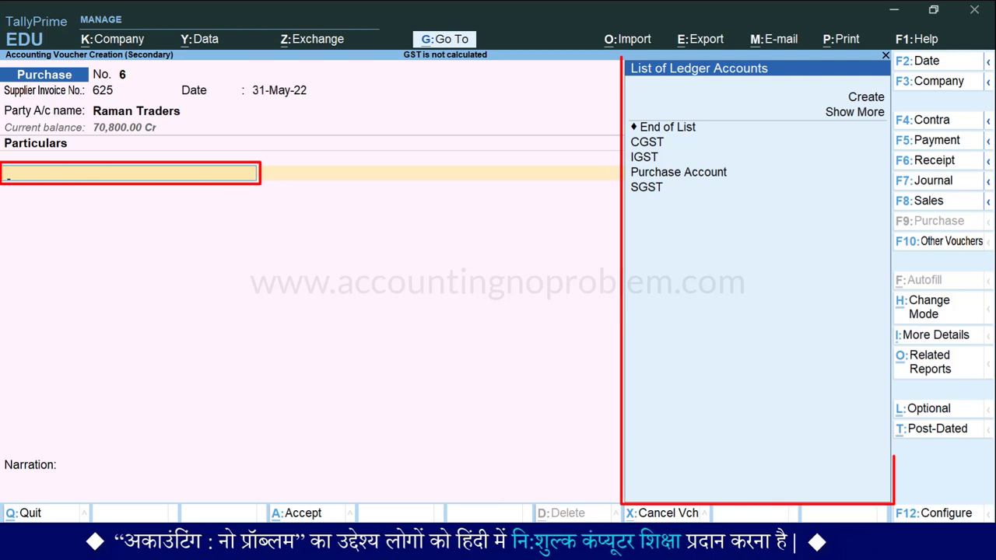
Create a new Courier Service ledger under Indirect Expenses.
{"action": "key", "text": "Up"}
{"action": "type", "text": "Courier"}
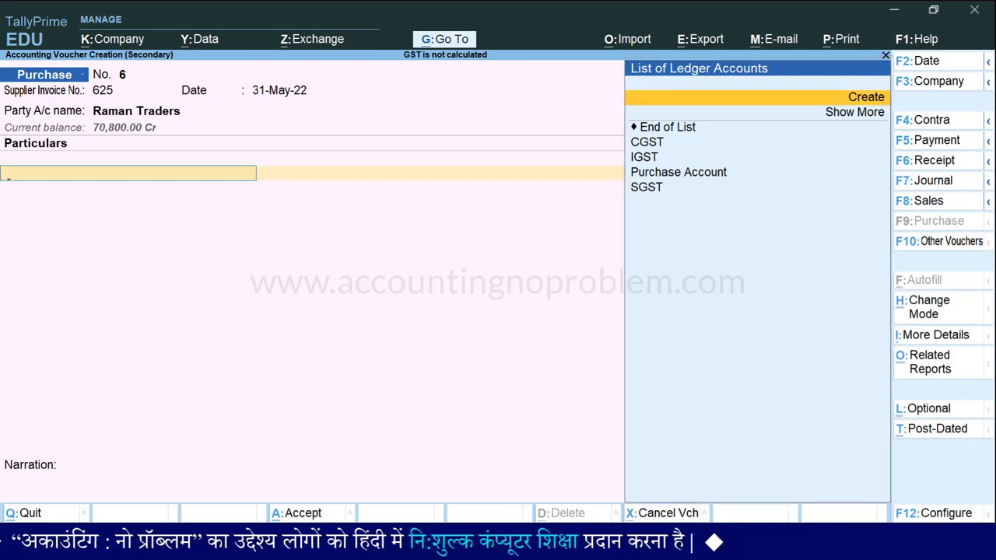
{"action": "key", "text": "Return"}
{"action": "type", "text": "Service"}
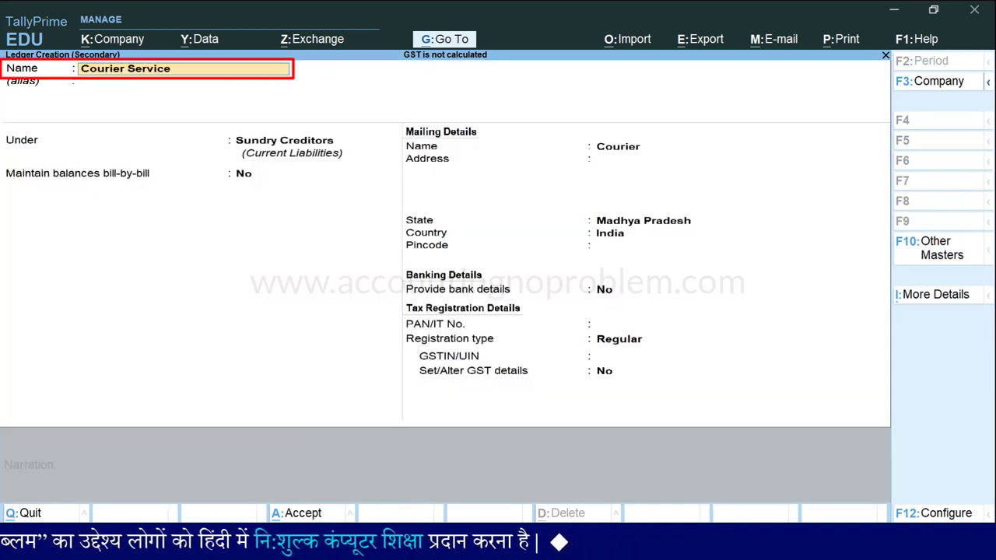
{"action": "key", "text": "Return"}
{"action": "key", "text": "Return"}
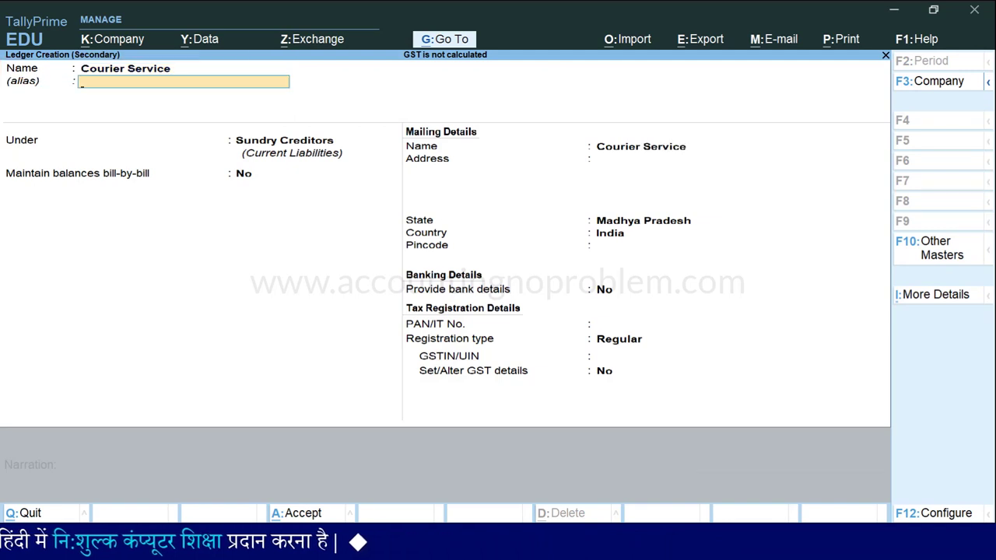
{"action": "type", "text": "I"}
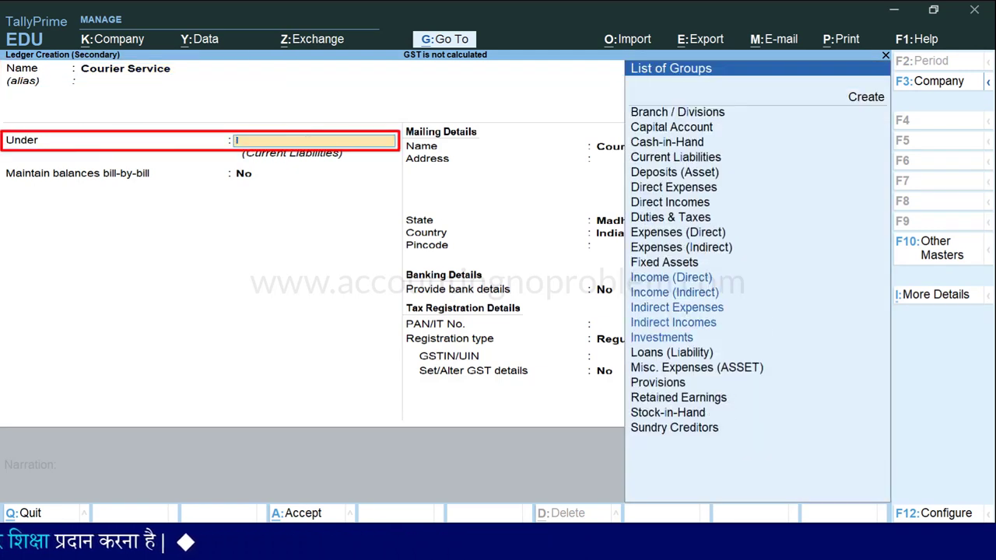
{"action": "key", "text": "Down"}
{"action": "key", "text": "Down"}
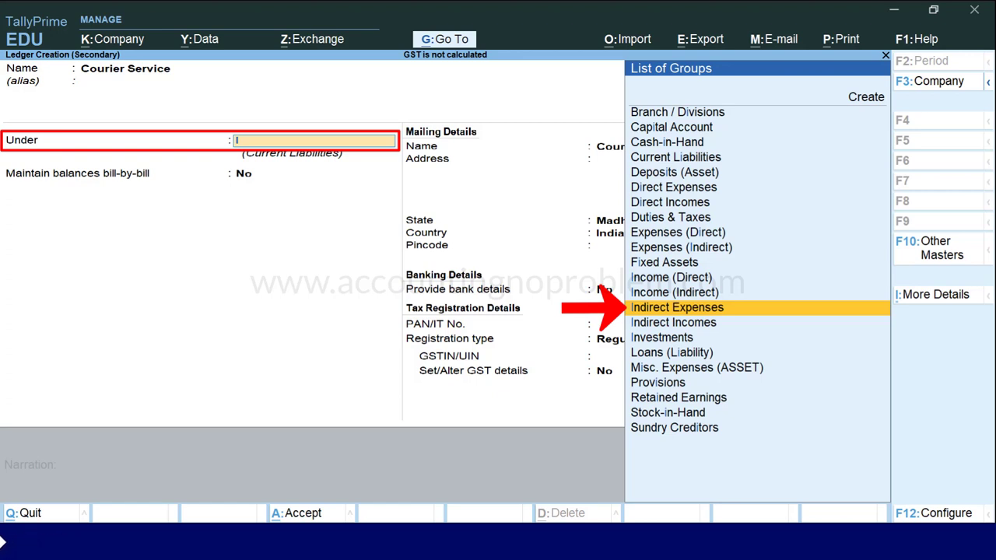
{"action": "key", "text": "Return"}
{"action": "key", "text": "Return"}
{"action": "key", "text": "Return"}
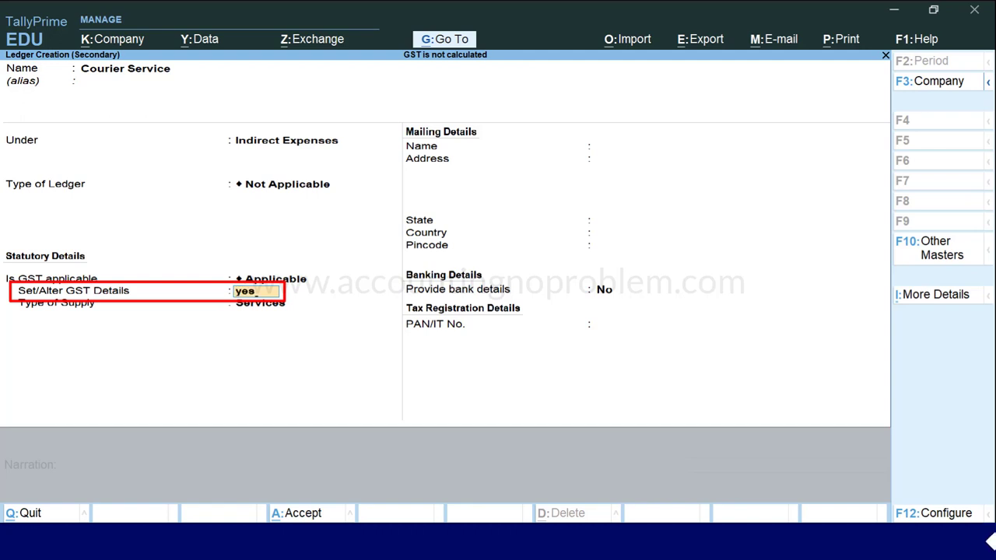
Give the ledger GST details: SAC 996812, Taxable, 18% integrated tax, Services supply type.
{"action": "type", "text": "yes"}
{"action": "key", "text": "Return"}
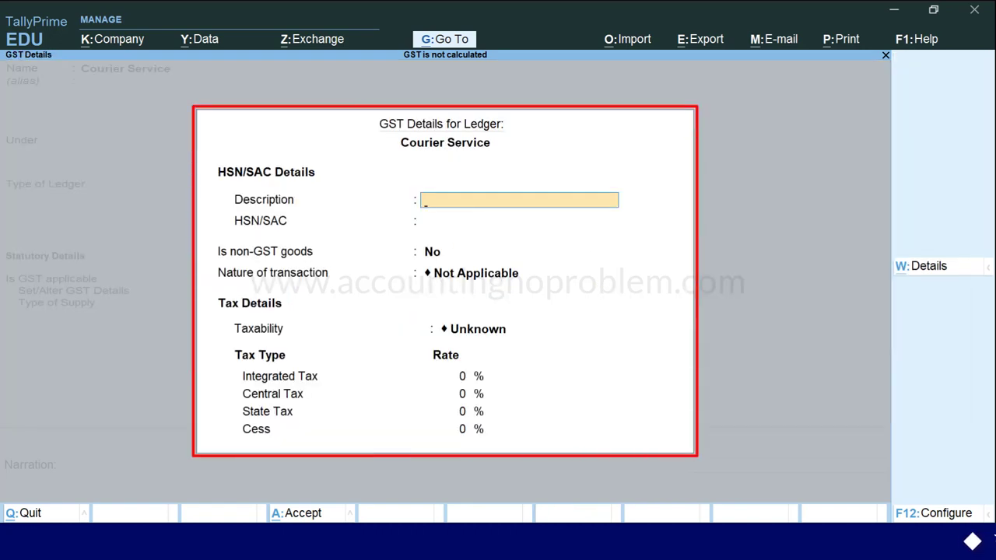
{"action": "key", "text": "Return"}
{"action": "type", "text": "996812"}
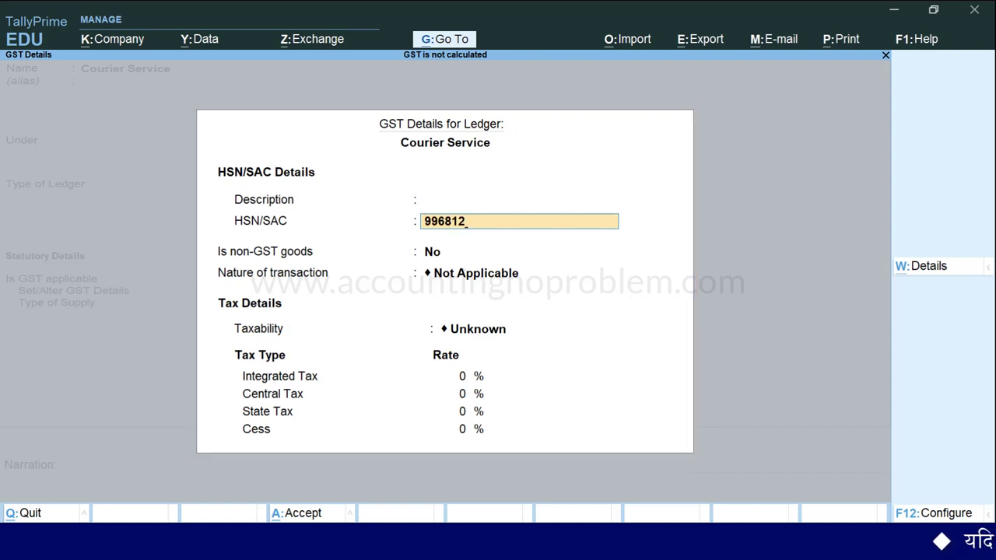
{"action": "key", "text": "Return"}
{"action": "key", "text": "Return"}
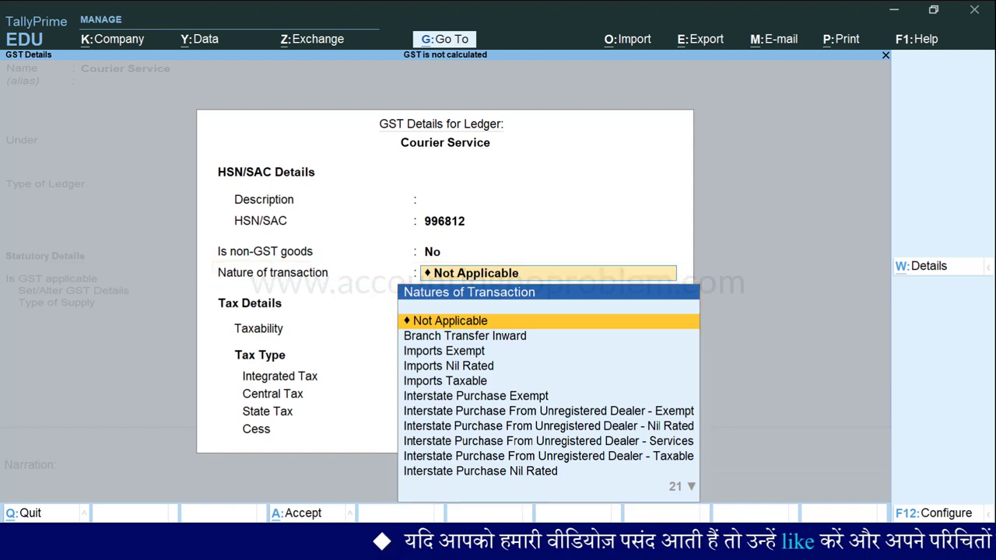
{"action": "key", "text": "Return"}
{"action": "key", "text": "Down"}
{"action": "key", "text": "Down"}
{"action": "key", "text": "Down"}
{"action": "key", "text": "Return"}
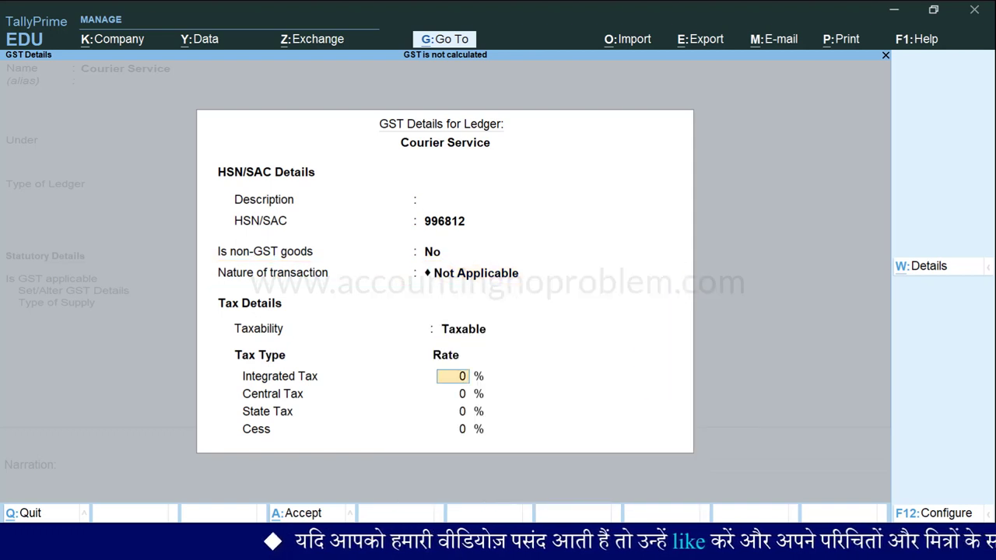
{"action": "type", "text": "18"}
{"action": "key", "text": "Return"}
{"action": "key", "text": "Return"}
{"action": "key", "text": "Return"}
{"action": "key", "text": "Return"}
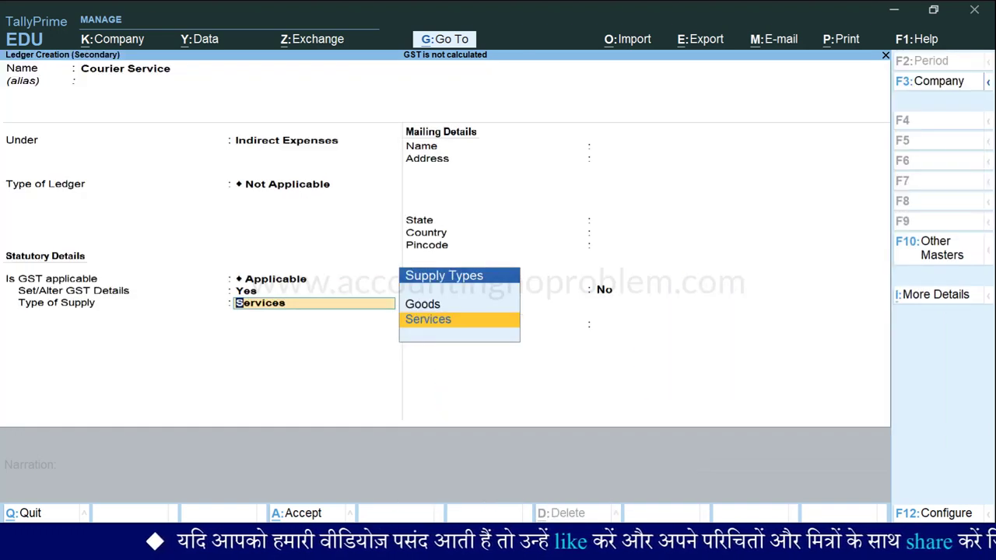
{"action": "key", "text": "Return"}
{"action": "key", "text": "Return"}
{"action": "key", "text": "Return"}
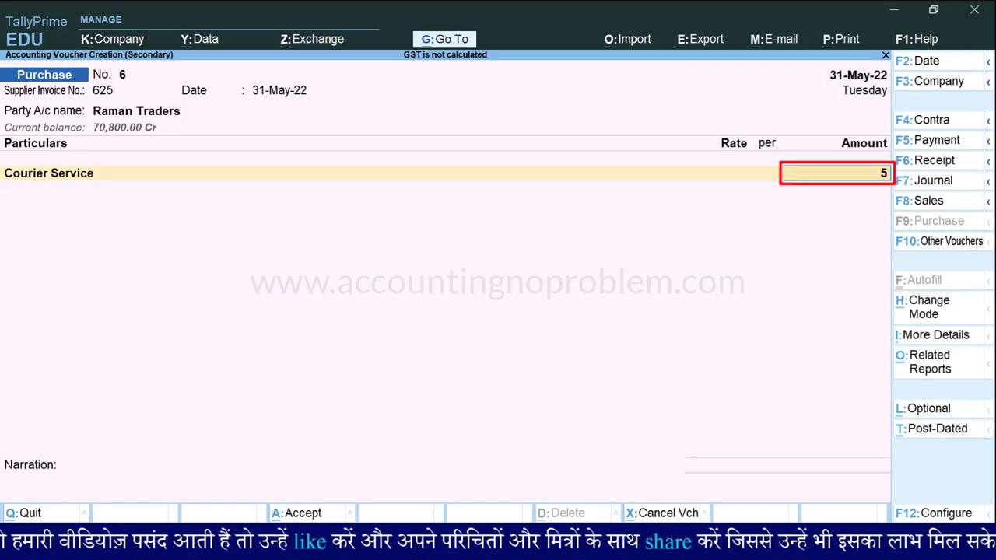
Enter the 500 courier charge with CGST and SGST of 45 each, saving the 590 voucher.
{"action": "key", "text": "Return"}
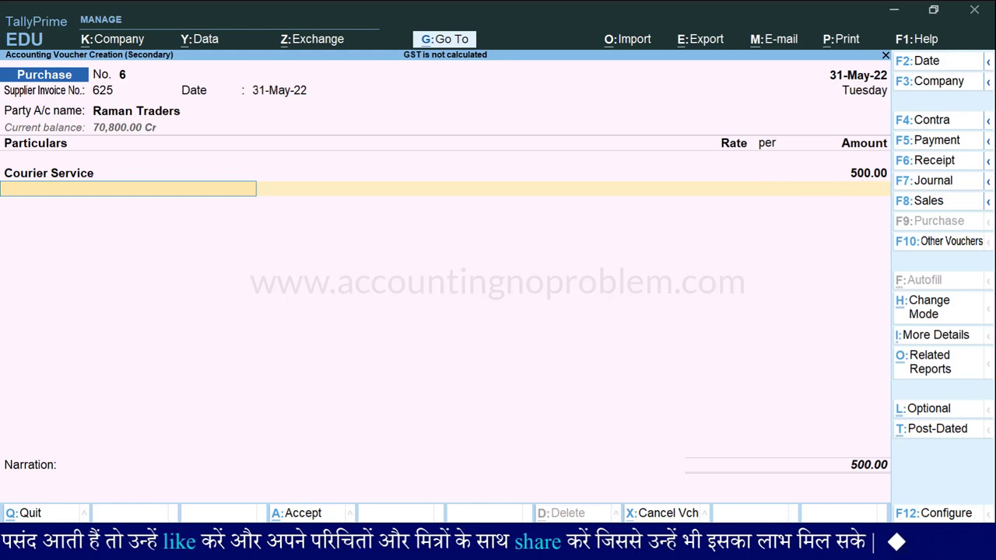
{"action": "type", "text": "Cg"}
{"action": "key", "text": "Return"}
{"action": "key", "text": "Return"}
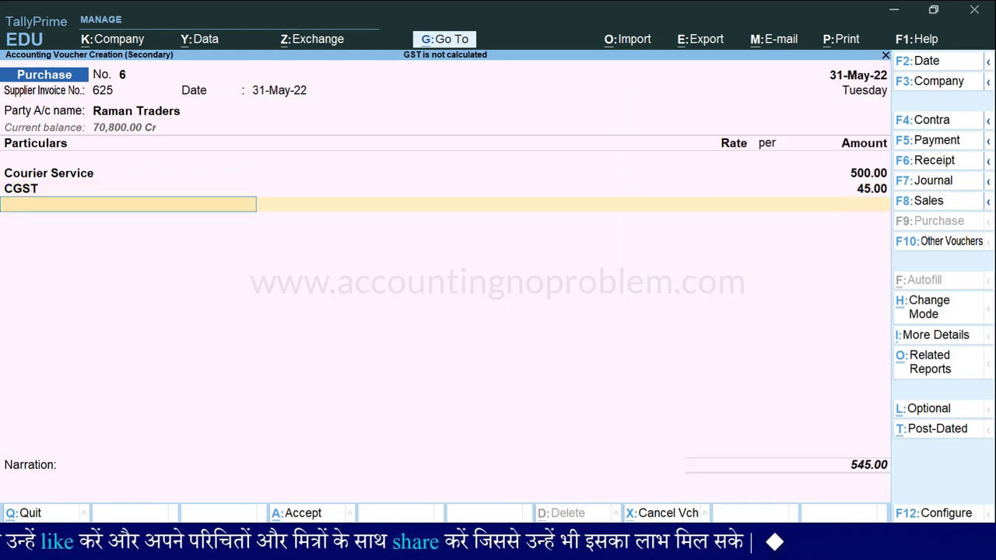
{"action": "type", "text": "Sg"}
{"action": "key", "text": "Return"}
{"action": "key", "text": "Return"}
{"action": "key", "text": "Return"}
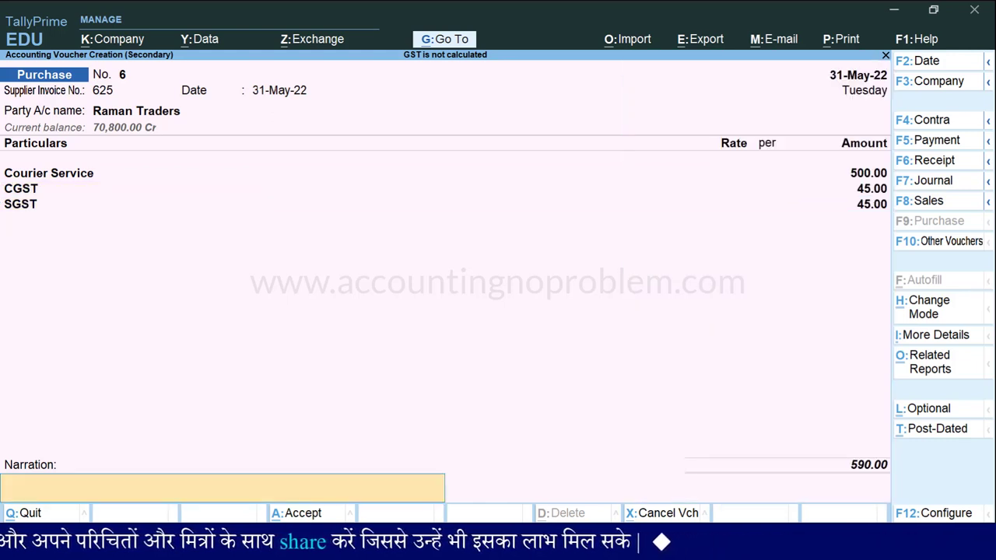
{"action": "key", "text": "Return"}
{"action": "key", "text": "Return"}
{"action": "key", "text": "Down"}
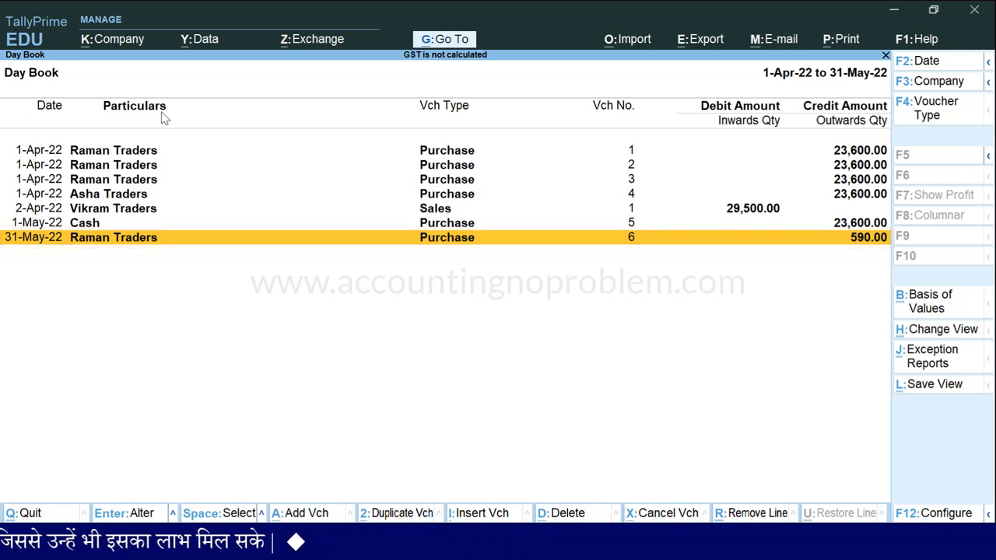
Start a new sales voucher with Cash as the party account.
{"action": "key", "text": "alt+a"}
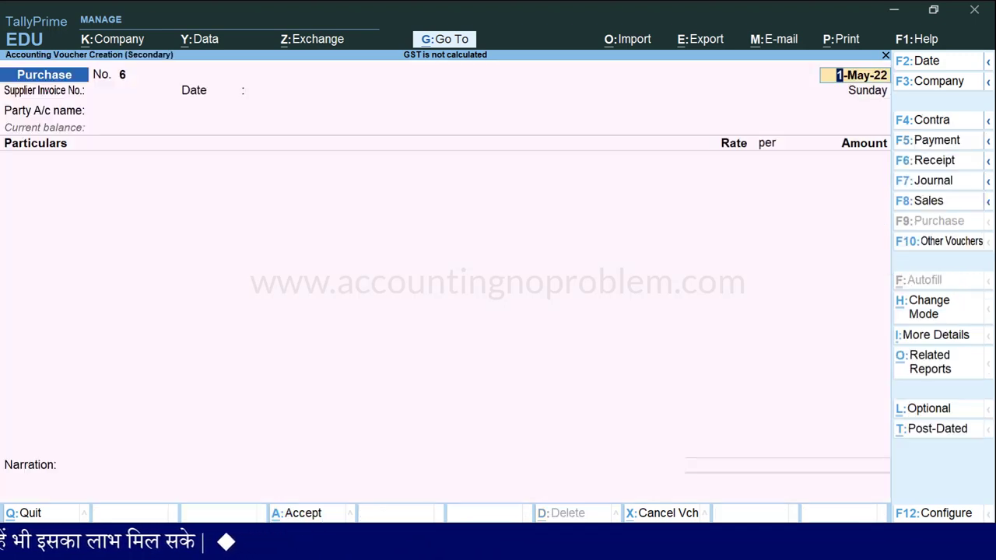
{"action": "key", "text": "F8"}
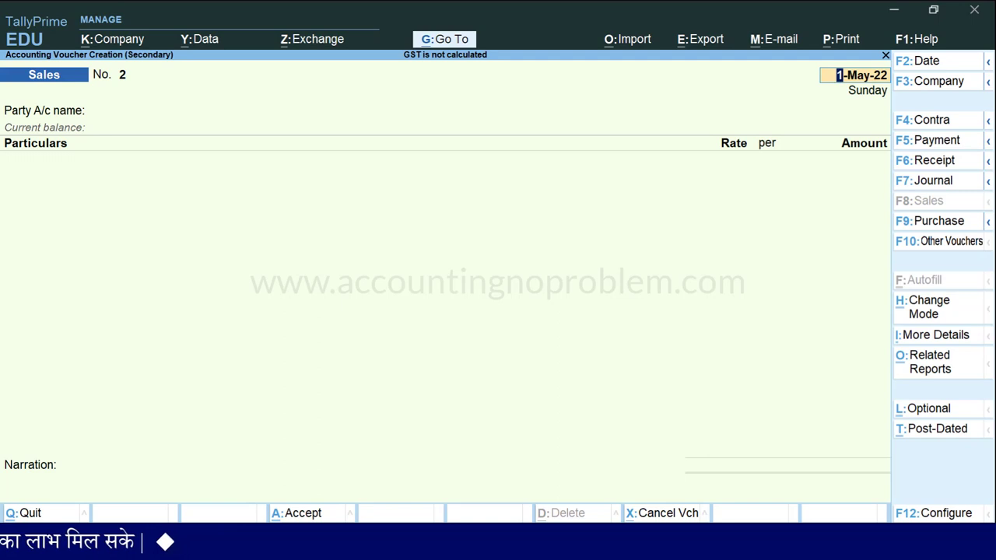
{"action": "key", "text": "Return"}
{"action": "key", "text": "Down"}
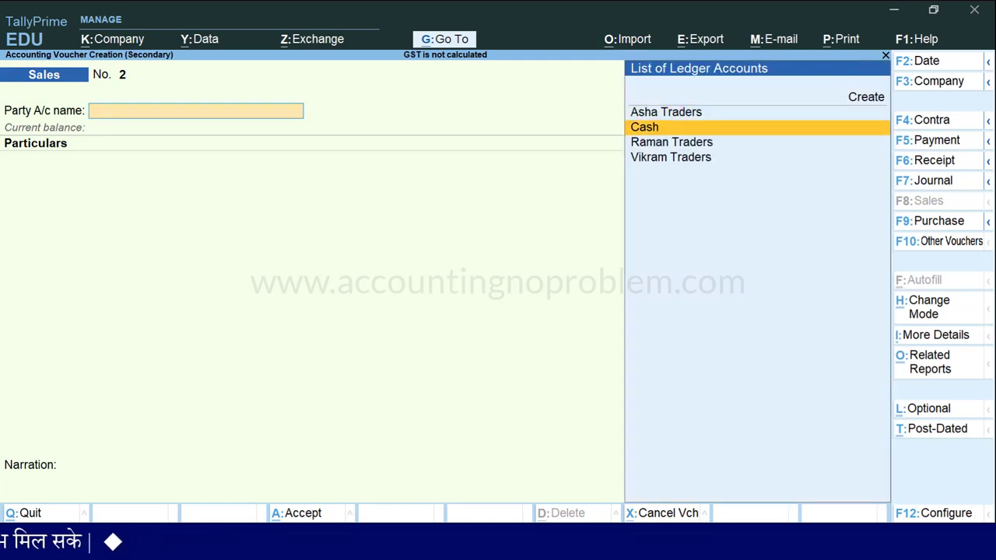
{"action": "key", "text": "Return"}
Enter a new buyer in party details with Indore address and Consumer registration type.
{"action": "key", "text": "ctrl+a"}
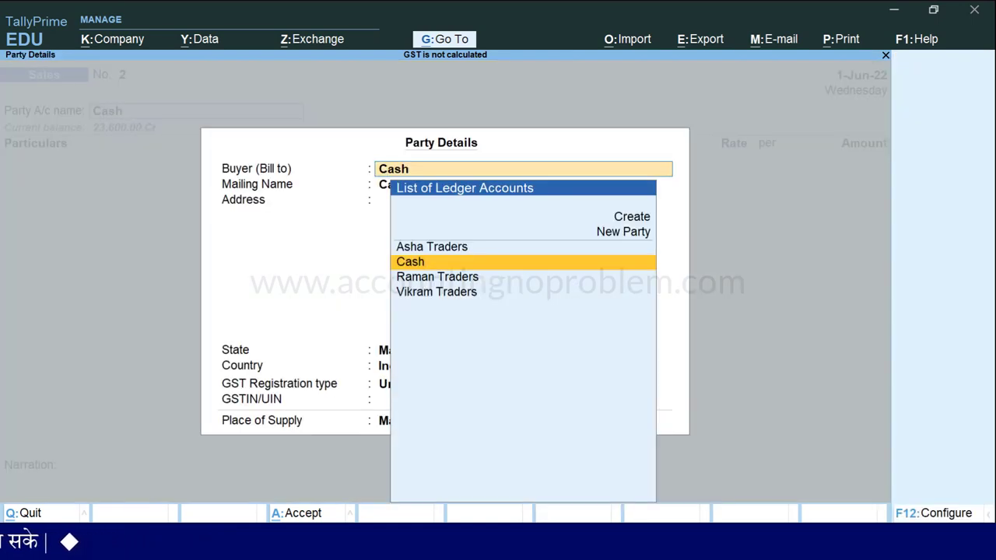
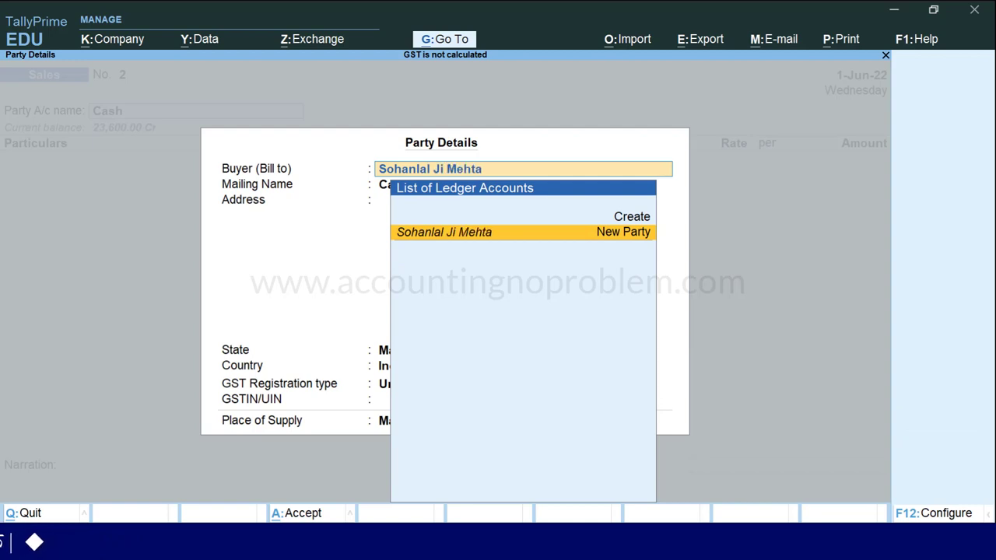
{"action": "key", "text": "Return"}
{"action": "key", "text": "Return"}
{"action": "type", "text": "In"}
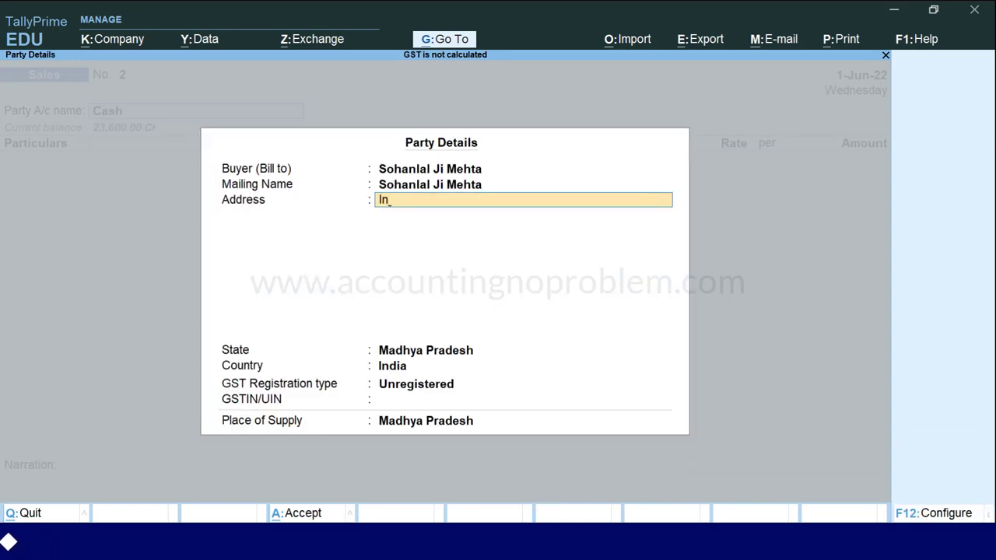
{"action": "type", "text": "dore"}
{"action": "key", "text": "Return"}
{"action": "key", "text": "Return"}
{"action": "key", "text": "Return"}
{"action": "key", "text": "Return"}
{"action": "key", "text": "Up"}
{"action": "key", "text": "Up"}
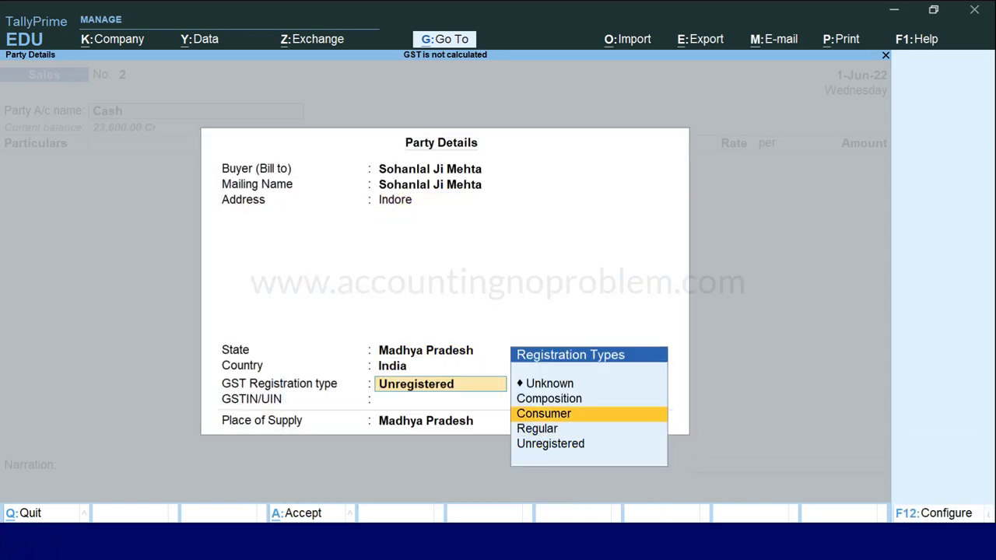
{"action": "key", "text": "Return"}
{"action": "key", "text": "Return"}
{"action": "key", "text": "Return"}
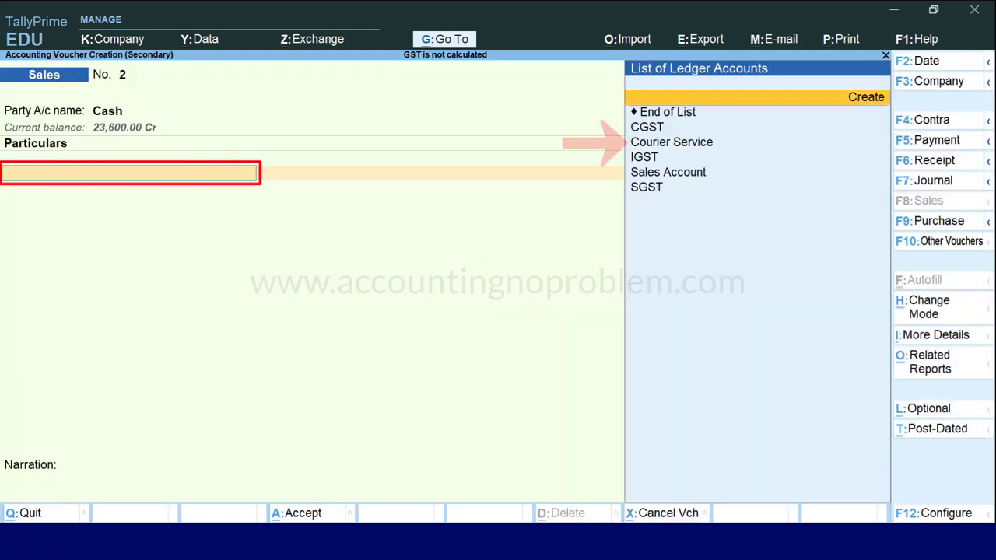
Add Courier Service to sales voucher 2 with an amount of 600.00.
{"action": "key", "text": "Down"}
{"action": "key", "text": "Down"}
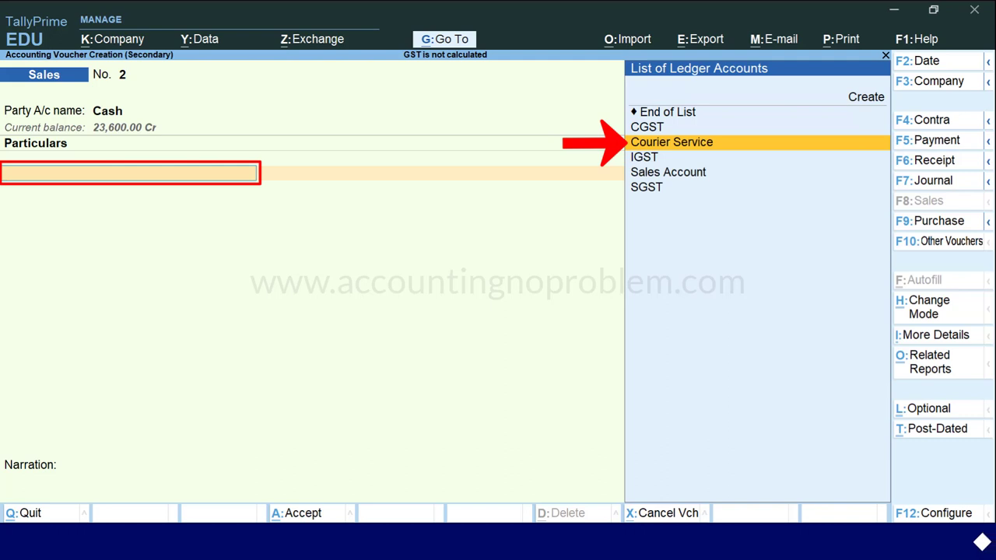
{"action": "key", "text": "Return"}
{"action": "type", "text": "60"}
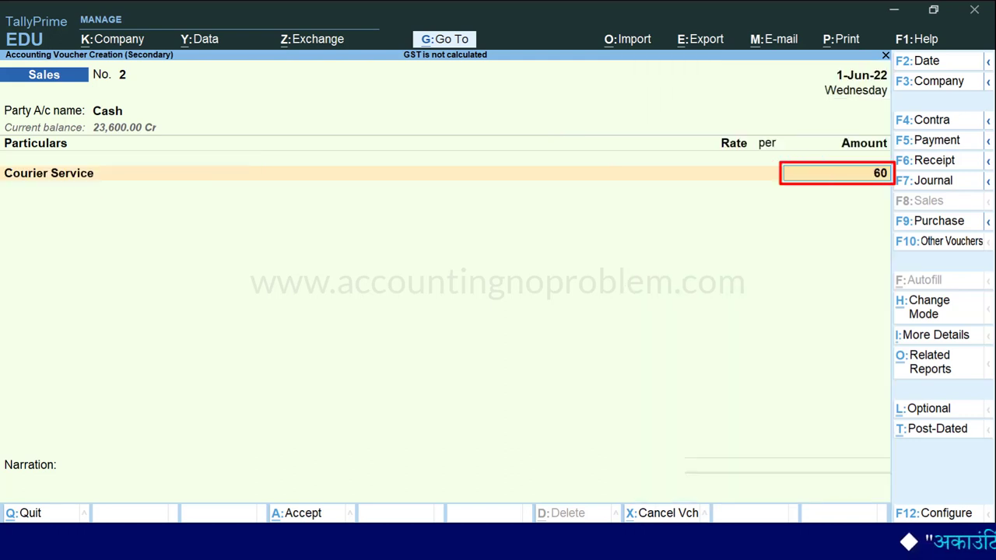
{"action": "type", "text": "0"}
{"action": "key", "text": "Return"}
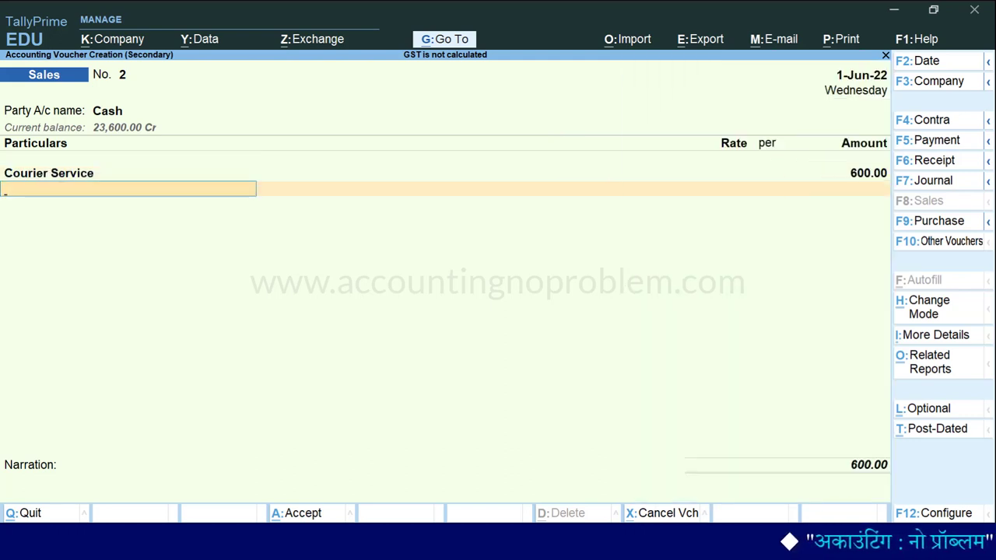
Add CGST and SGST ledger lines and view the tax analysis, which shows no tax implications.
{"action": "type", "text": "cg"}
{"action": "key", "text": "Return"}
{"action": "key", "text": "Return"}
{"action": "type", "text": "sg"}
{"action": "key", "text": "Return"}
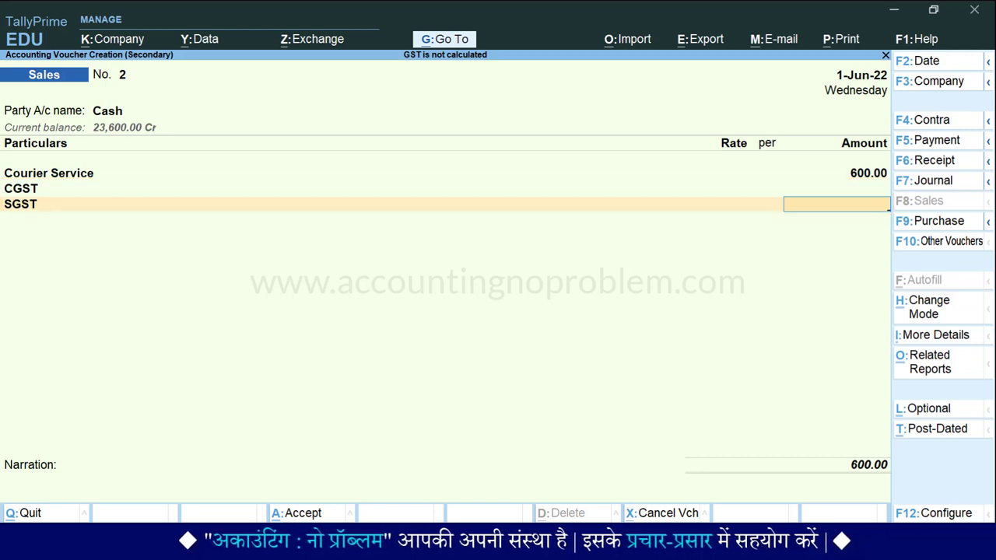
{"action": "key", "text": "alt+a"}
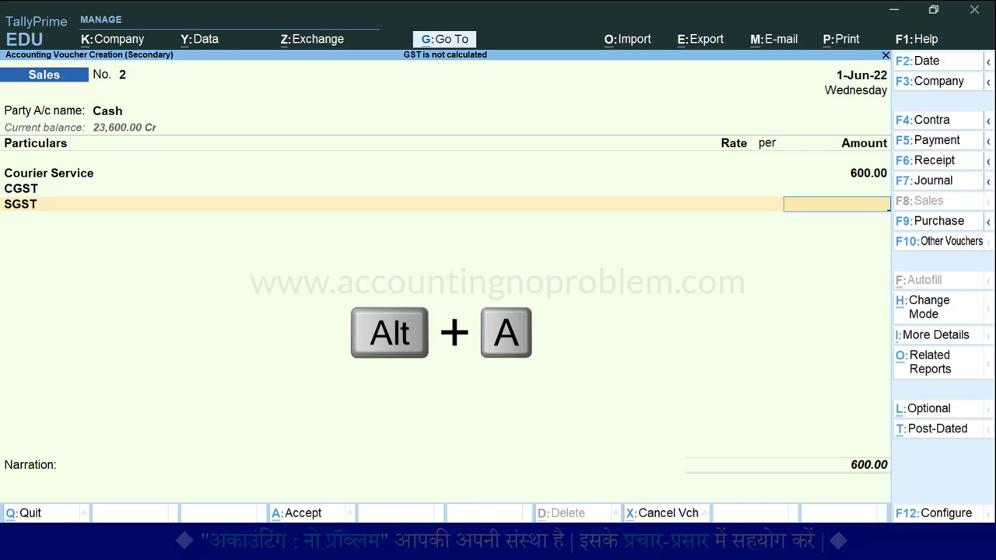
{"action": "key", "text": "alt+a"}
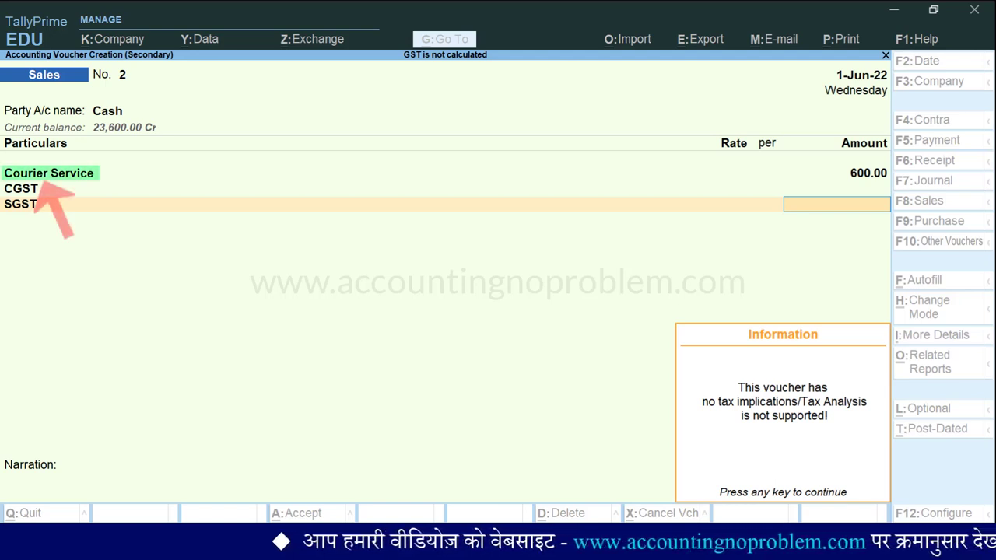
Dismiss the no-tax message and open the Courier Service ledger for alteration.
{"action": "key", "text": "BackSpace"}
{"action": "key", "text": "Up"}
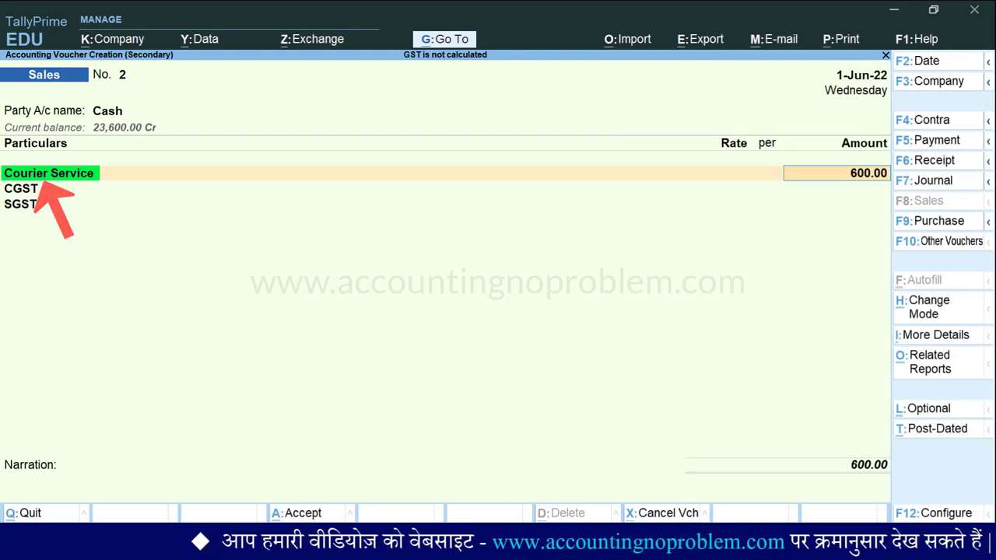
{"action": "key", "text": "BackSpace"}
{"action": "key", "text": "ctrl+Return"}
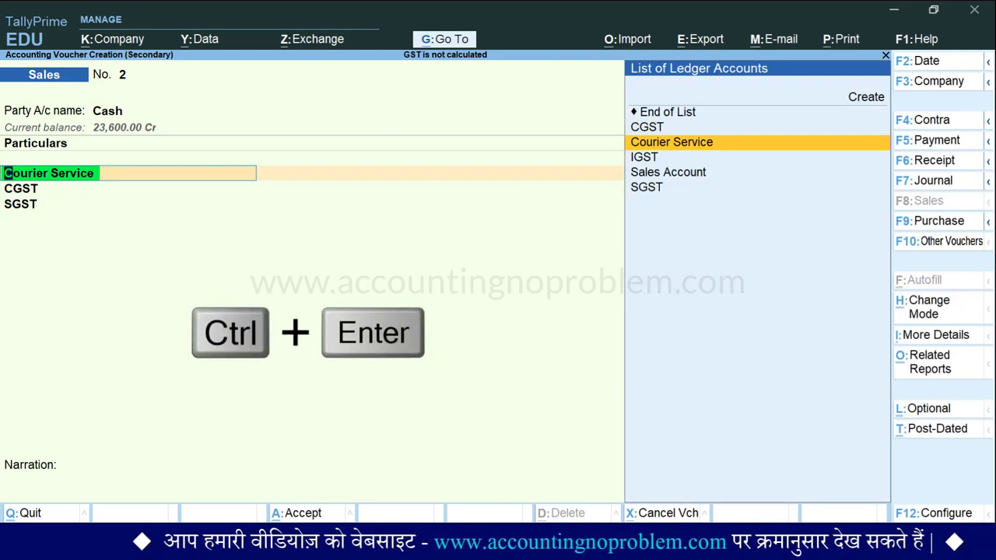
{"action": "key", "text": "ctrl+Return"}
{"action": "key", "text": "Return"}
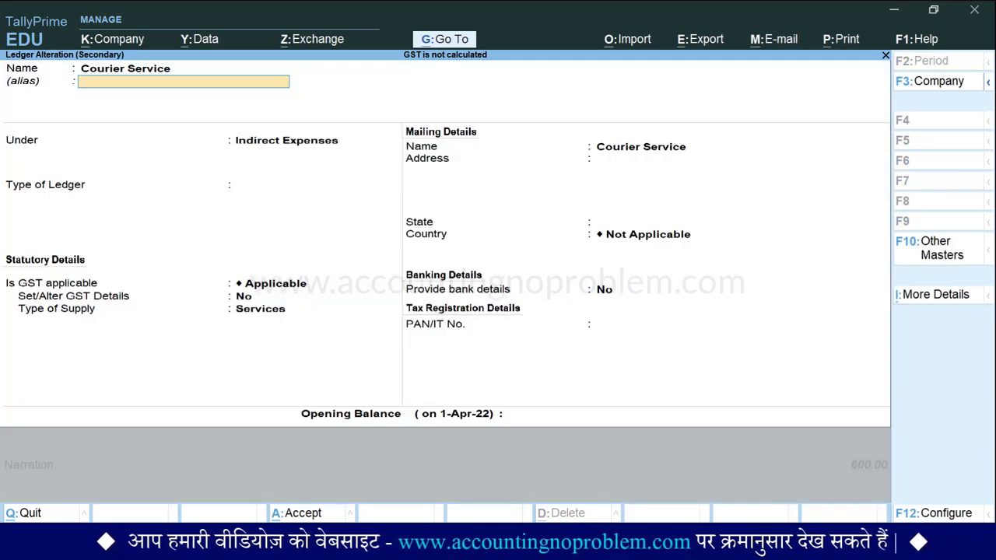
{"action": "key", "text": "Return"}
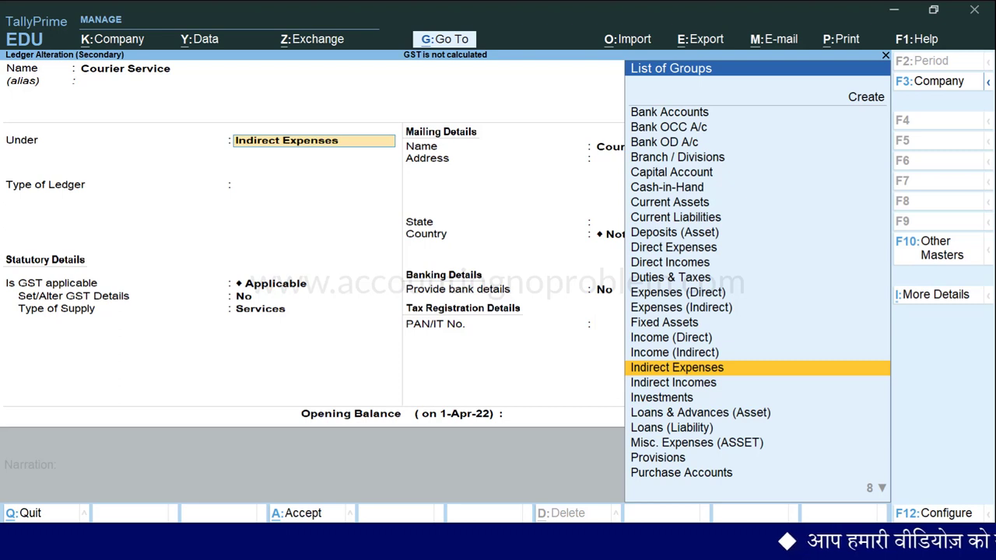
Rename the ledger to 'Courier Service (Purchase)', keep it under Indirect Expenses, and save it.
{"action": "left_click", "coordinate": [182, 68]}
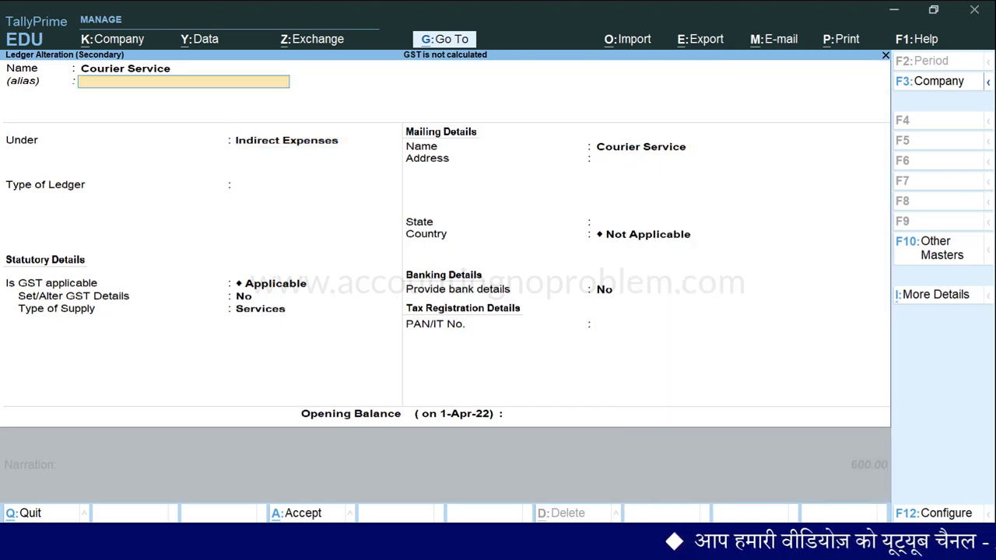
{"action": "type", "text": "Purchase"}
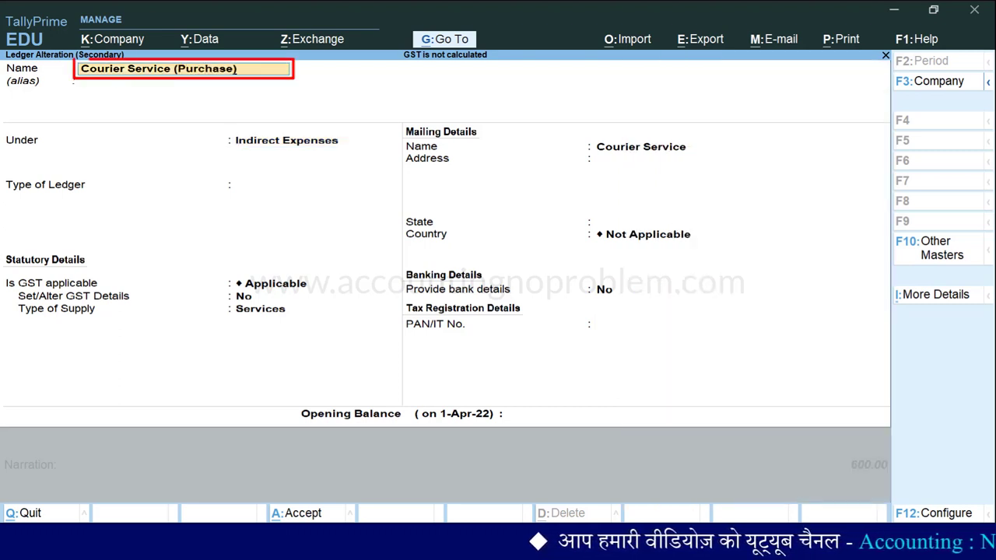
{"action": "key", "text": "Return"}
{"action": "key", "text": "ctrl+a"}
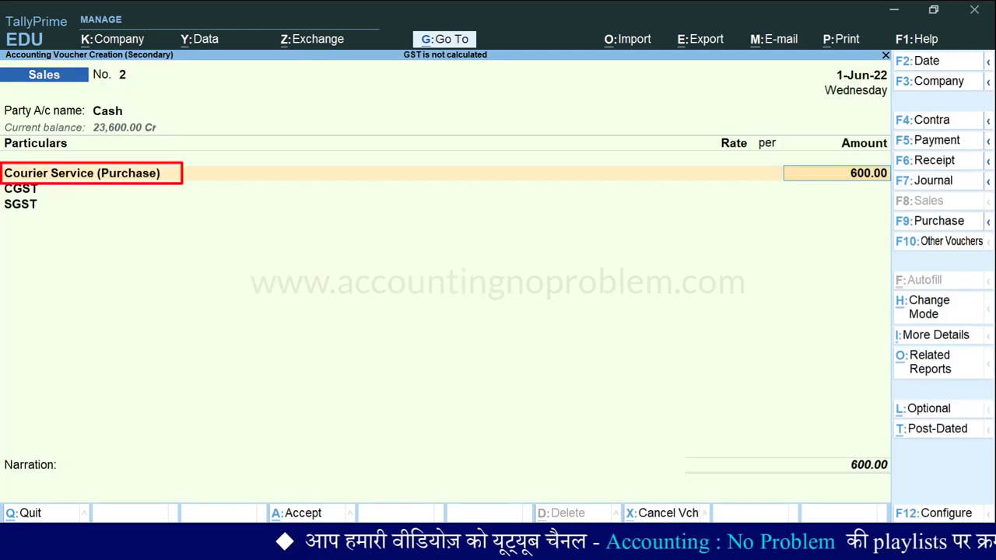
{"action": "key", "text": "BackSpace"}
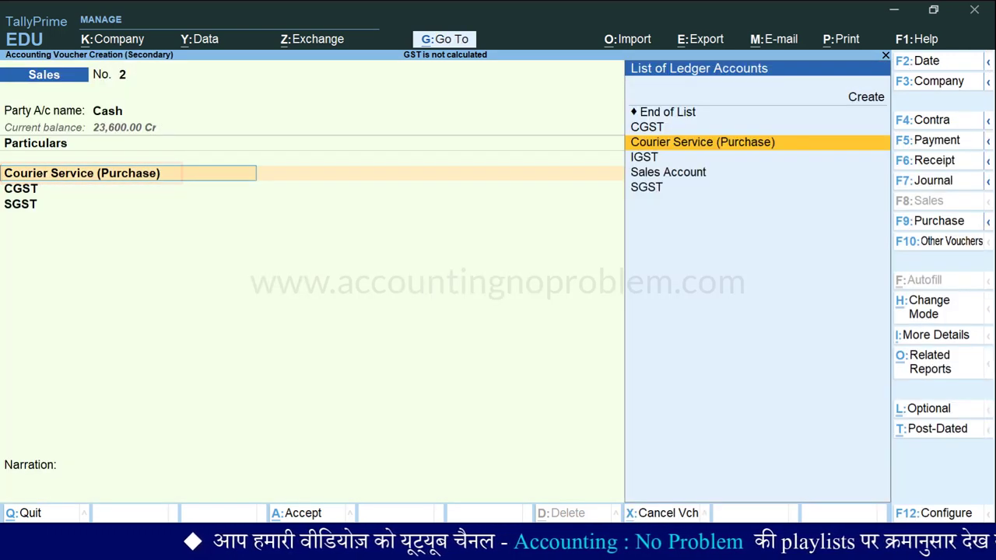
Create a new ledger named 'Courier Service (Sales)' under Indirect Incomes.
{"action": "key", "text": "Up"}
{"action": "key", "text": "Up"}
{"action": "key", "text": "Up"}
{"action": "key", "text": "Return"}
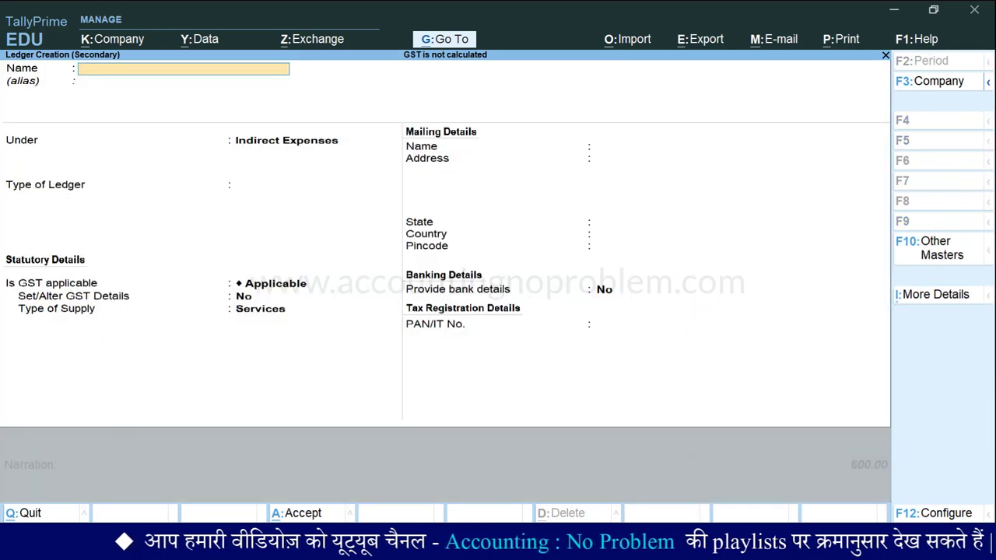
{"action": "type", "text": "Courier Se"}
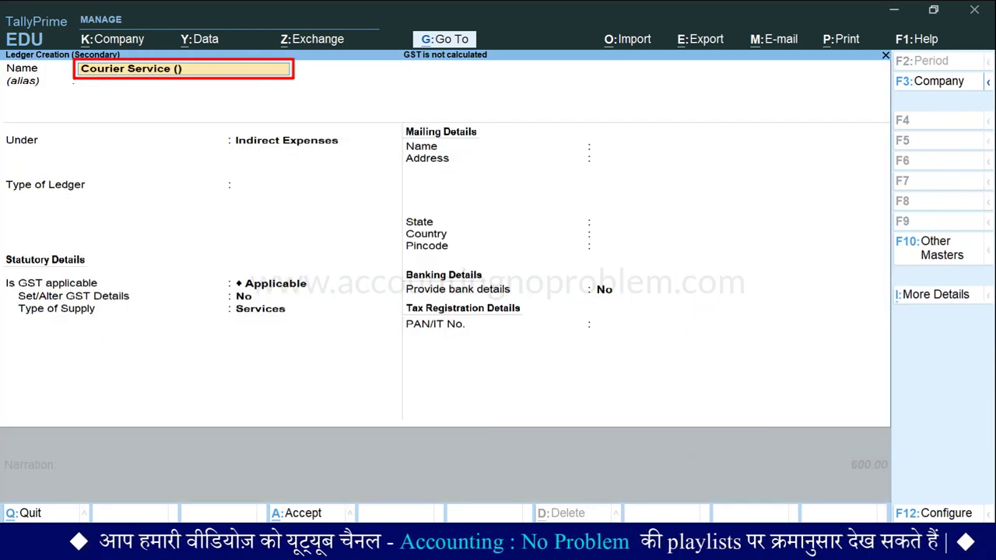
{"action": "type", "text": "rvice (Sales)"}
{"action": "key", "text": "Return"}
{"action": "key", "text": "Return"}
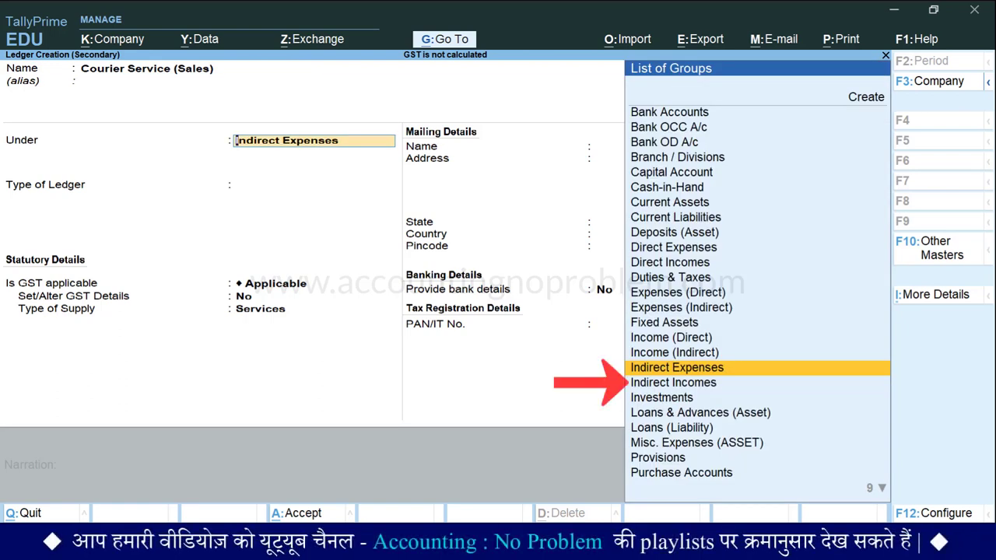
{"action": "key", "text": "Down"}
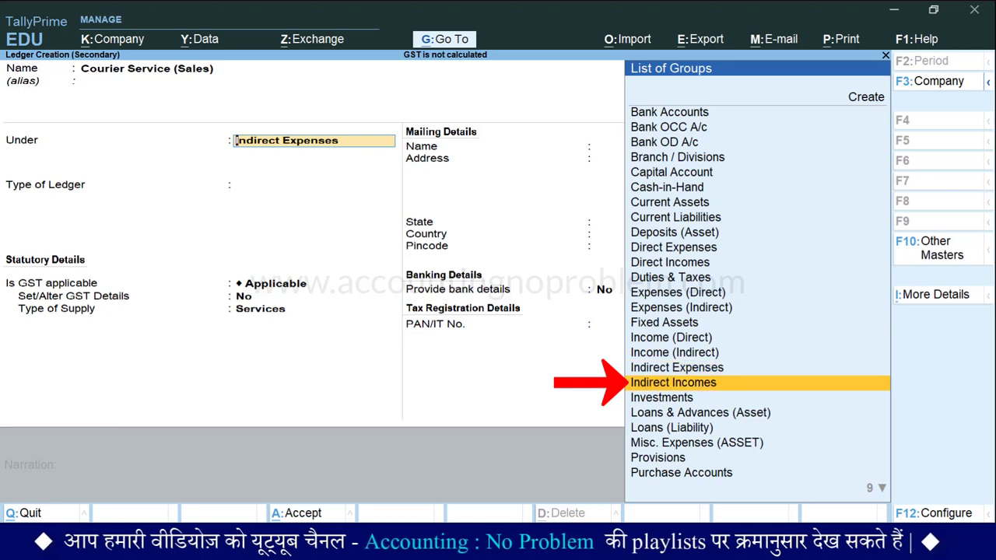
{"action": "key", "text": "Return"}
Give the ledger SAC 996812 and Taxable at 18% GST, then save the 708.00 sales voucher.
{"action": "key", "text": "Return"}
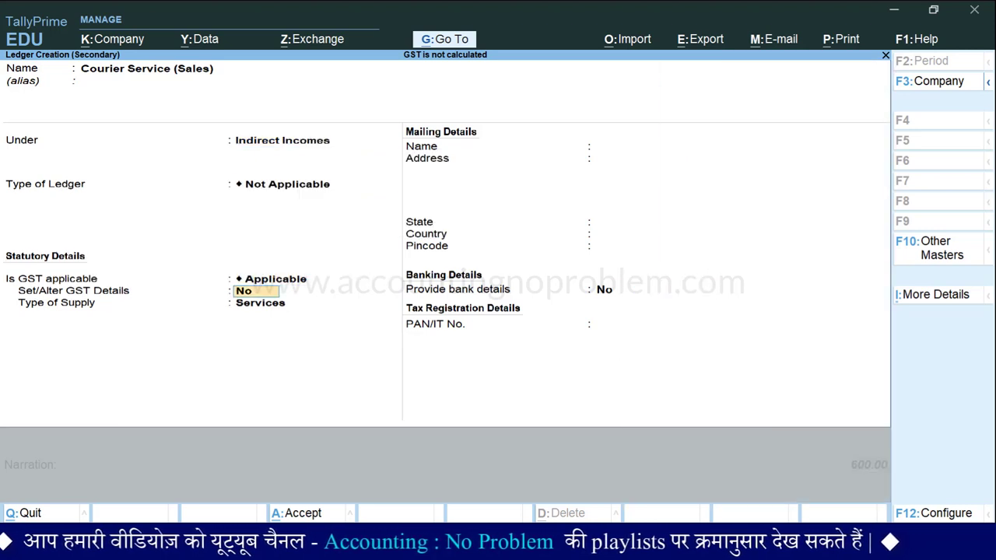
{"action": "key", "text": "y"}
{"action": "key", "text": "Return"}
{"action": "type", "text": "996812"}
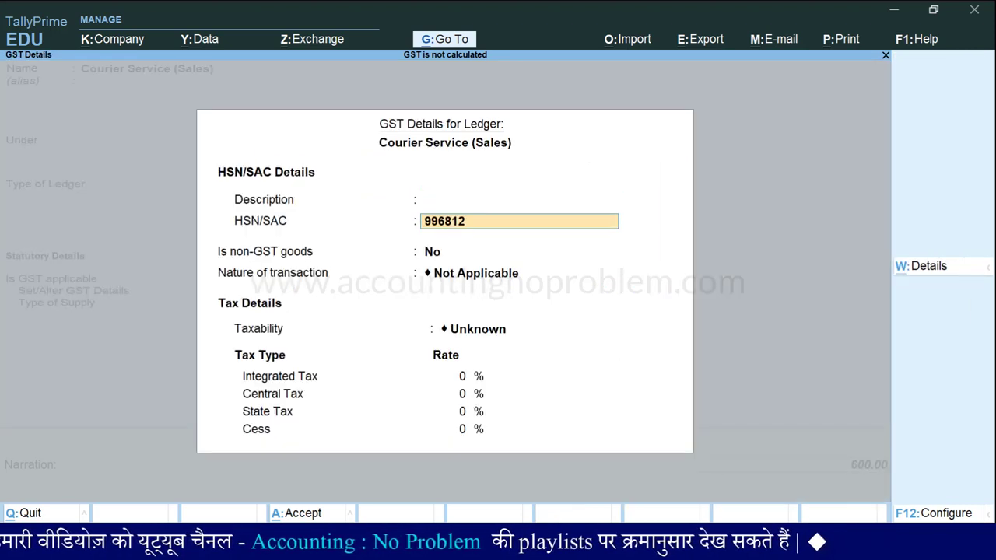
{"action": "key", "text": "Return"}
{"action": "key", "text": "Return"}
{"action": "key", "text": "Return"}
{"action": "key", "text": "Down"}
{"action": "key", "text": "Down"}
{"action": "key", "text": "Down"}
{"action": "key", "text": "Return"}
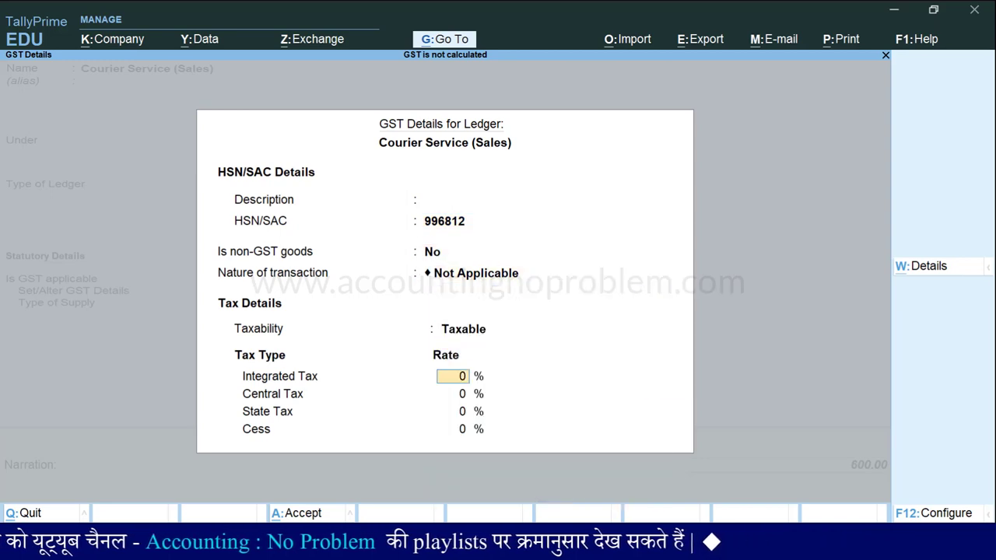
{"action": "type", "text": "18"}
{"action": "key", "text": "Return"}
{"action": "key", "text": "Return"}
{"action": "key", "text": "Return"}
{"action": "key", "text": "Return"}
{"action": "key", "text": "Return"}
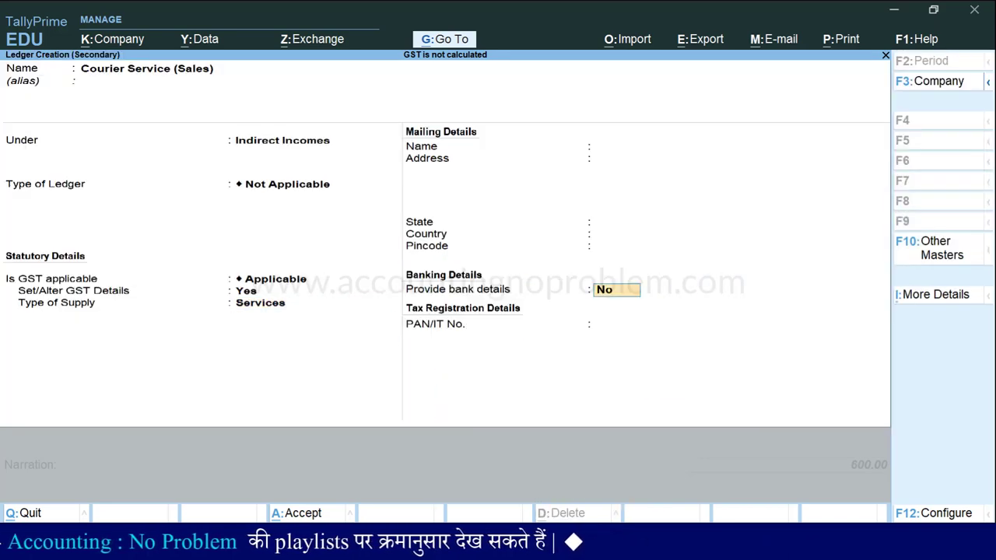
{"action": "key", "text": "Return"}
{"action": "key", "text": "Return"}
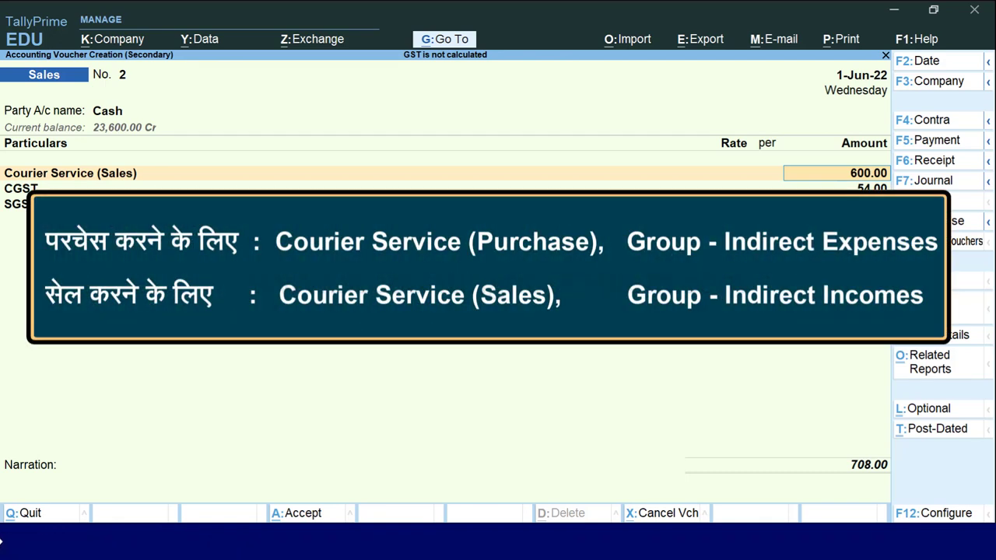
{"action": "key", "text": "ctrl"}
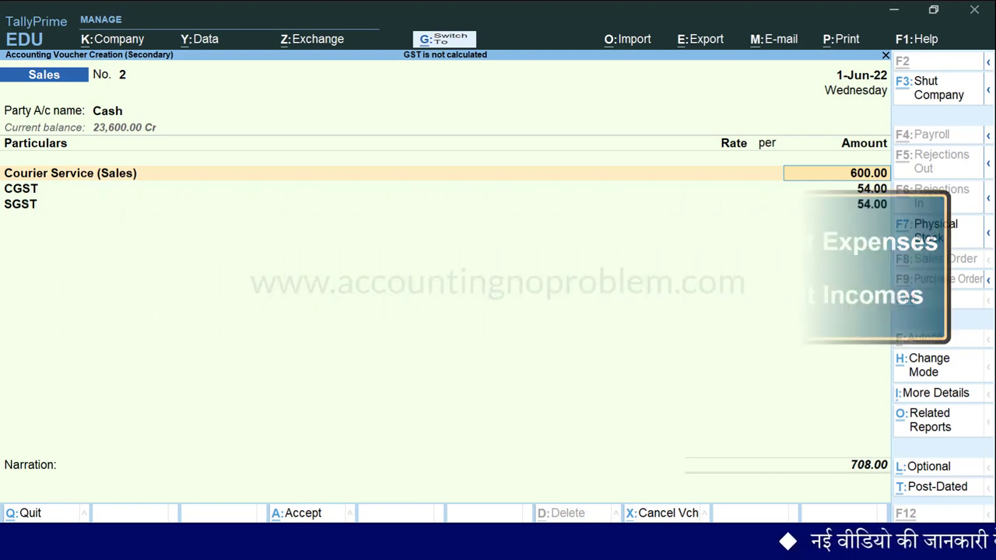
{"action": "key", "text": "ctrl+a"}
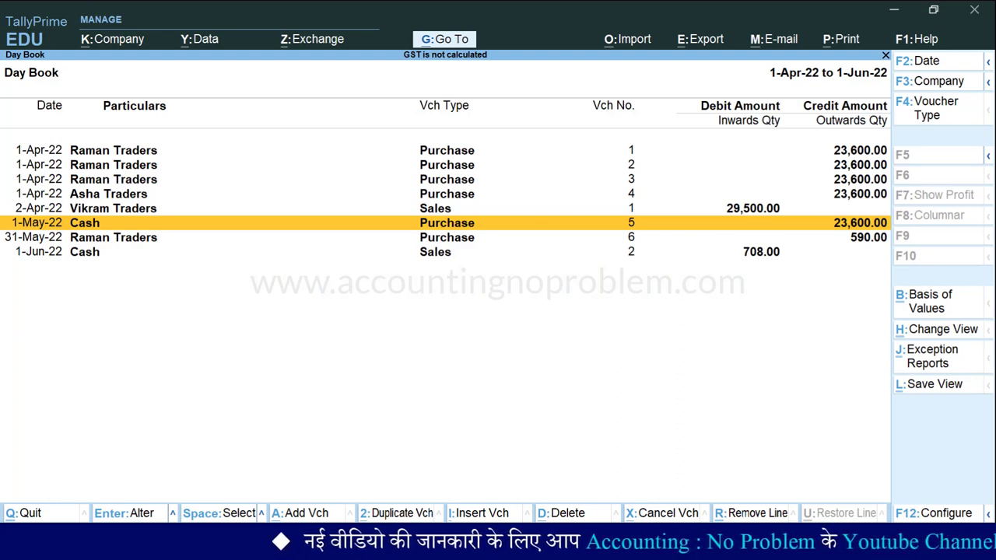
Start a new sales voucher and set Modify Tax Rate details of GST to Yes.
{"action": "key", "text": "alt+a"}
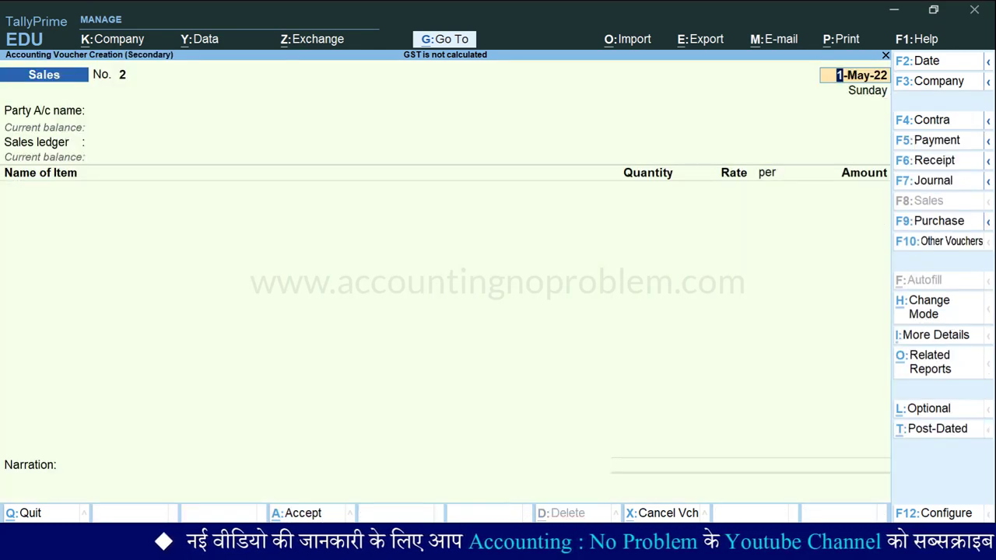
{"action": "key", "text": "F12"}
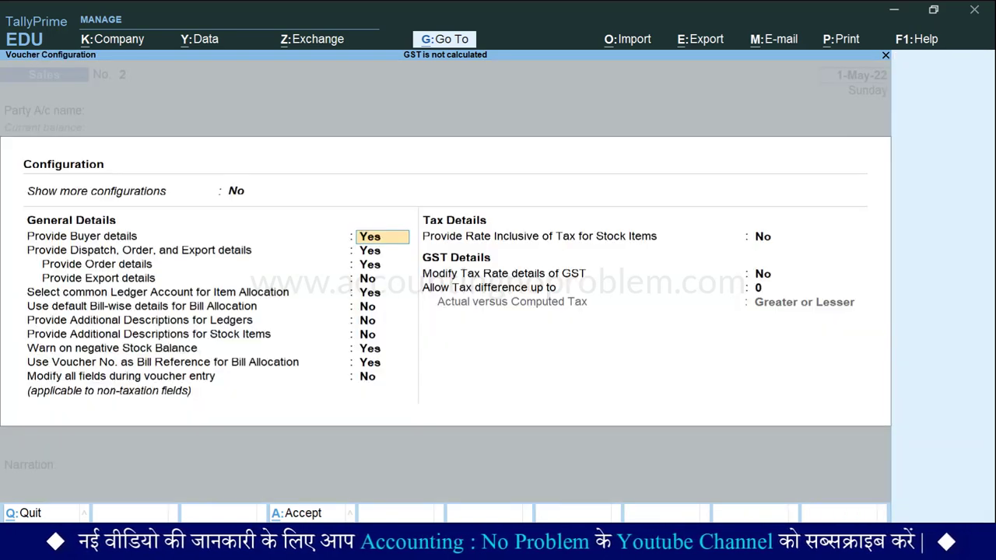
{"action": "key", "text": "Down"}
{"action": "key", "text": "Down"}
{"action": "key", "text": "Down"}
{"action": "key", "text": "Down"}
{"action": "key", "text": "Down"}
{"action": "key", "text": "Down"}
{"action": "key", "text": "Down"}
{"action": "key", "text": "Down"}
{"action": "key", "text": "Down"}
{"action": "key", "text": "Down"}
{"action": "key", "text": "Down"}
{"action": "key", "text": "Down"}
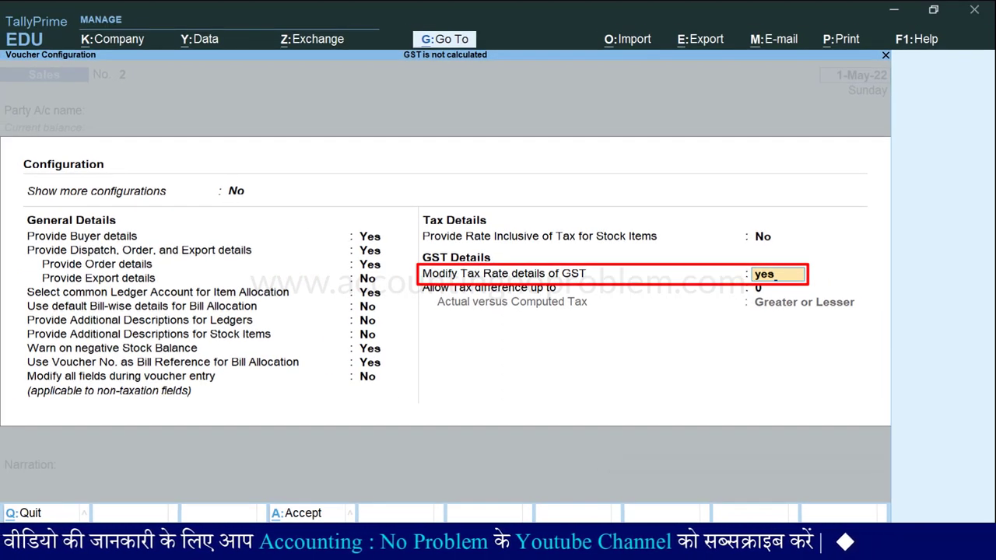
{"action": "key", "text": "Return"}
{"action": "key", "text": "Return"}
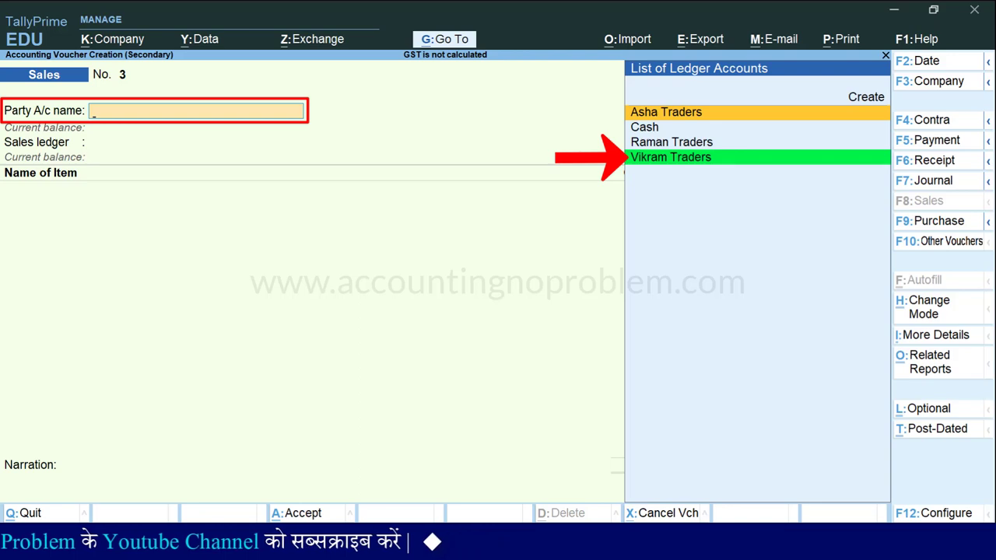
Choose Vikram Traders as the party and Sales Account as the sales ledger.
{"action": "key", "text": "Down"}
{"action": "key", "text": "Down"}
{"action": "key", "text": "Down"}
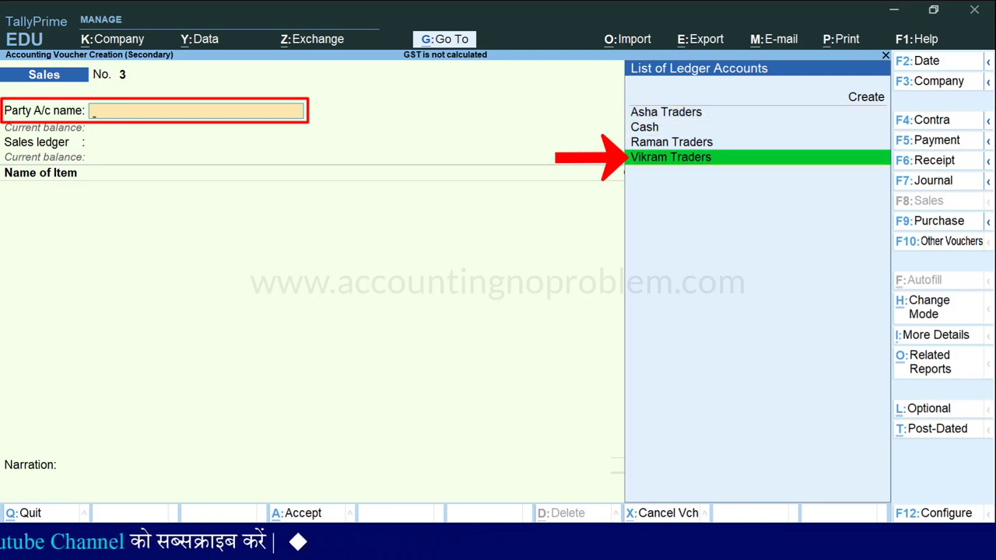
{"action": "key", "text": "Return"}
{"action": "key", "text": "Return"}
{"action": "key", "text": "Return"}
{"action": "key", "text": "Return"}
{"action": "key", "text": "Return"}
{"action": "key", "text": "Return"}
{"action": "key", "text": "Return"}
{"action": "key", "text": "Return"}
{"action": "key", "text": "Return"}
{"action": "key", "text": "Return"}
{"action": "key", "text": "Return"}
{"action": "key", "text": "Return"}
{"action": "key", "text": "Return"}
{"action": "key", "text": "Return"}
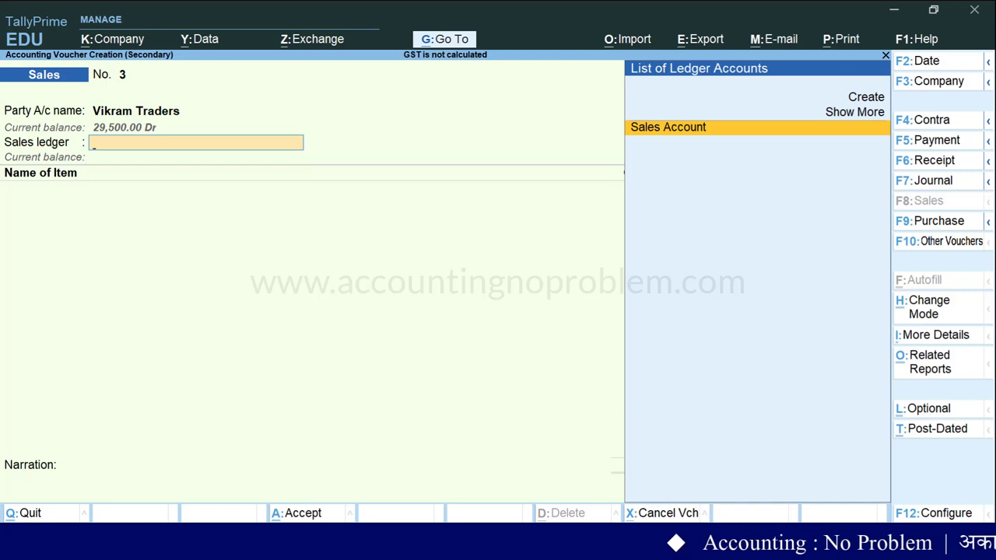
{"action": "key", "text": "Return"}
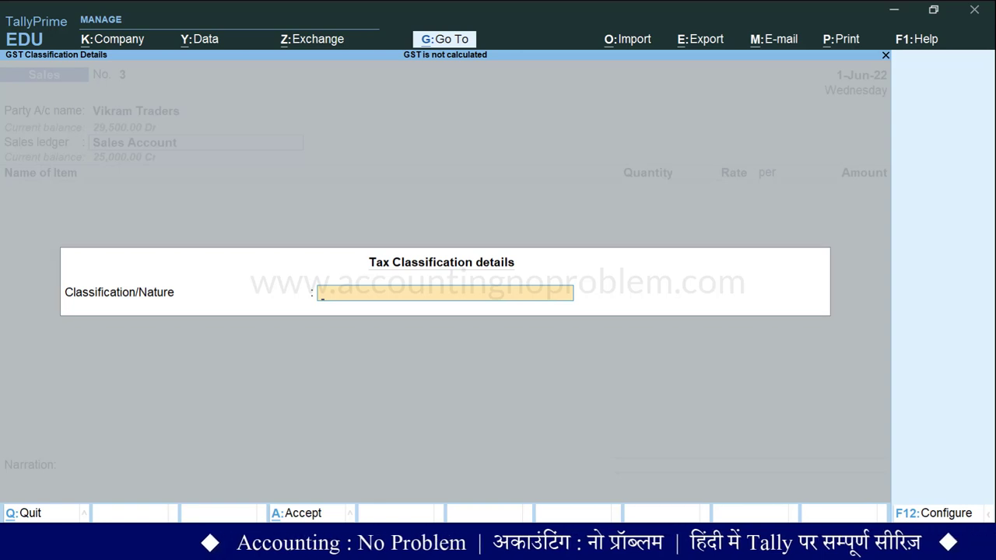
Set the sales ledger's nature of transaction to Interstate Sales Taxable.
{"action": "key", "text": "space"}
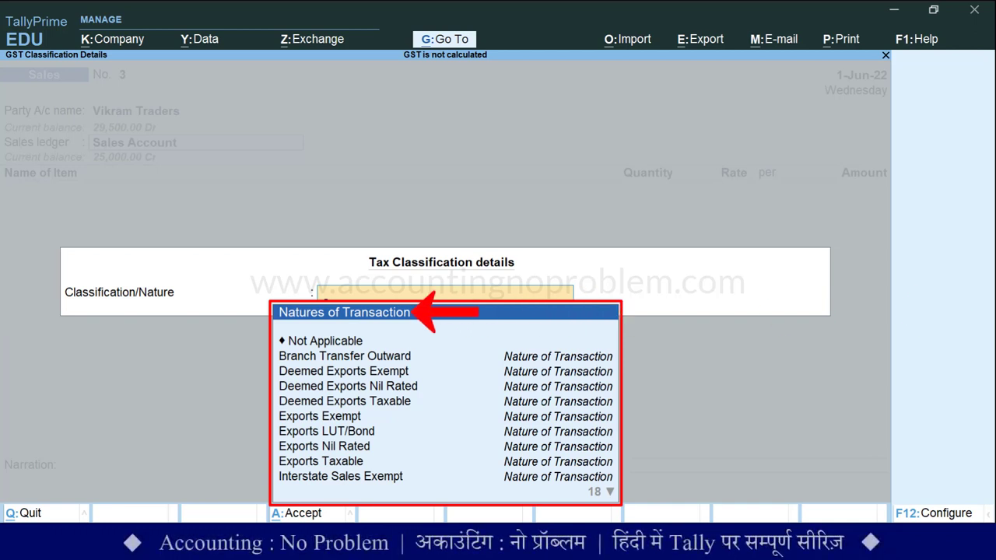
{"action": "key", "text": "Down"}
{"action": "key", "text": "Down"}
{"action": "key", "text": "Down"}
{"action": "key", "text": "Down"}
{"action": "key", "text": "Down"}
{"action": "key", "text": "Down"}
{"action": "key", "text": "Down"}
{"action": "key", "text": "Down"}
{"action": "key", "text": "Down"}
{"action": "key", "text": "Down"}
{"action": "key", "text": "Down"}
{"action": "key", "text": "Down"}
{"action": "key", "text": "Down"}
{"action": "key", "text": "Down"}
{"action": "key", "text": "Down"}
{"action": "key", "text": "Down"}
{"action": "key", "text": "Down"}
{"action": "key", "text": "Down"}
{"action": "key", "text": "Down"}
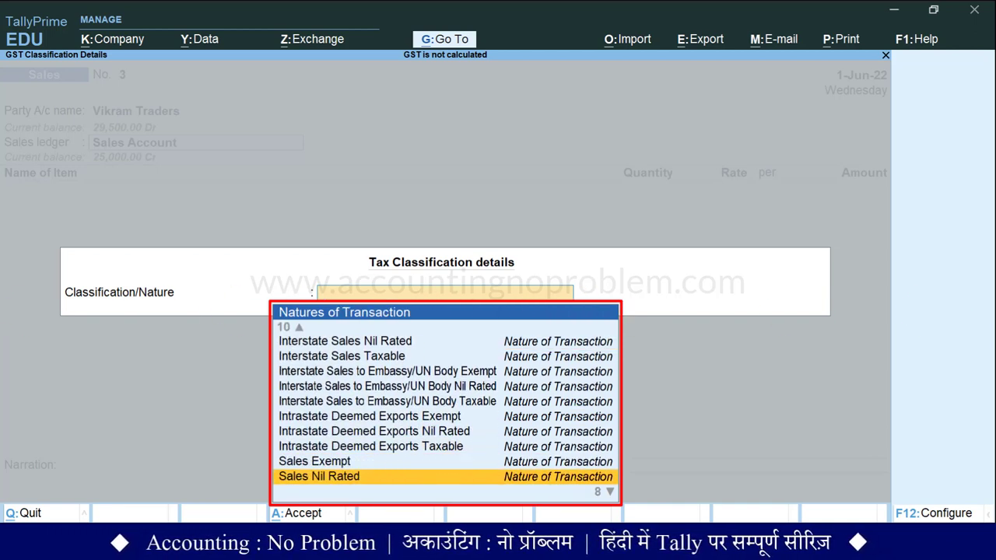
{"action": "key", "text": "Down"}
{"action": "key", "text": "Down"}
{"action": "key", "text": "Down"}
{"action": "key", "text": "Down"}
{"action": "key", "text": "Down"}
{"action": "key", "text": "Down"}
{"action": "key", "text": "Down"}
{"action": "key", "text": "Up"}
{"action": "key", "text": "Up"}
{"action": "key", "text": "Up"}
{"action": "key", "text": "Up"}
{"action": "key", "text": "Up"}
{"action": "key", "text": "Up"}
{"action": "key", "text": "Up"}
{"action": "key", "text": "Up"}
{"action": "key", "text": "Up"}
{"action": "key", "text": "Up"}
{"action": "key", "text": "Up"}
{"action": "key", "text": "Up"}
{"action": "key", "text": "Up"}
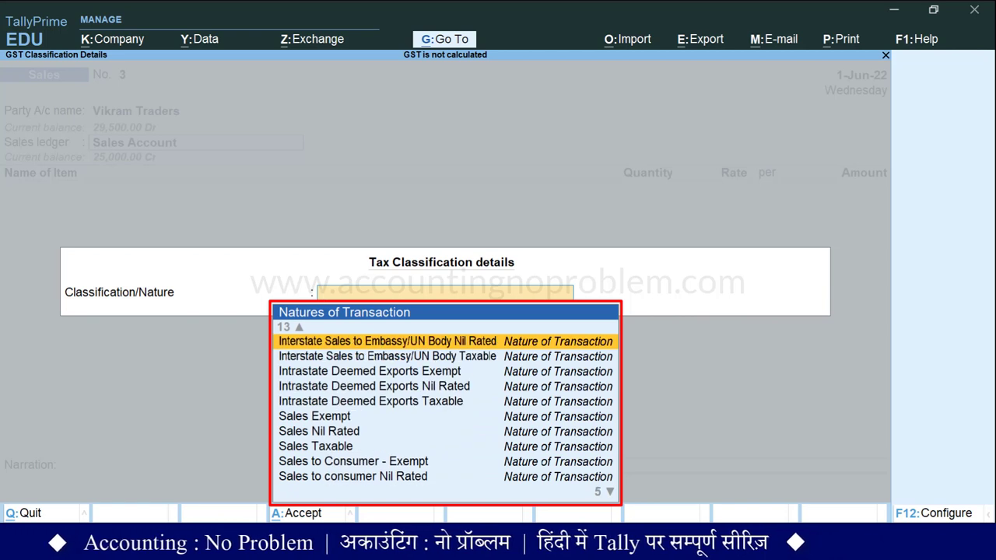
{"action": "key", "text": "Up"}
{"action": "key", "text": "Up"}
{"action": "key", "text": "Up"}
{"action": "key", "text": "Up"}
{"action": "key", "text": "Up"}
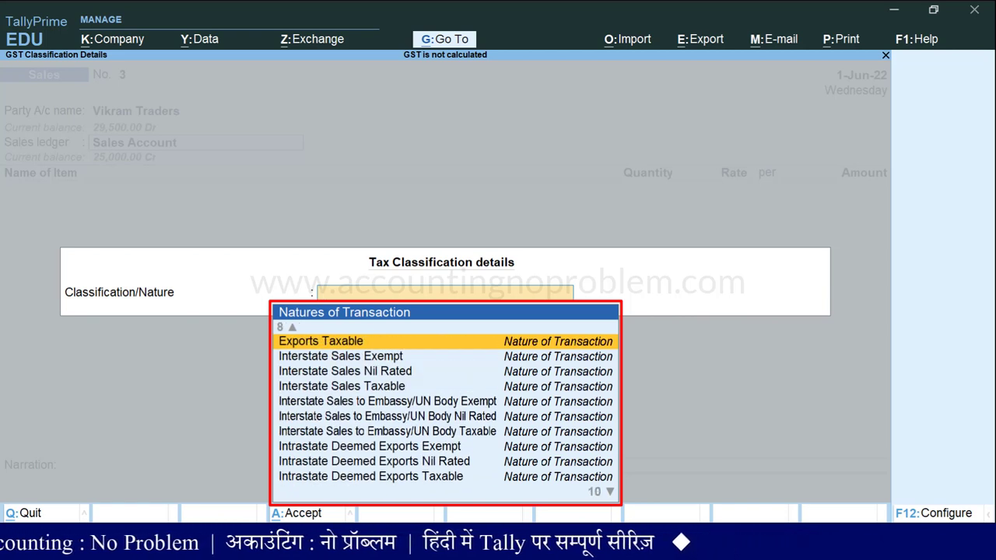
{"action": "key", "text": "Down"}
{"action": "key", "text": "Down"}
{"action": "key", "text": "Down"}
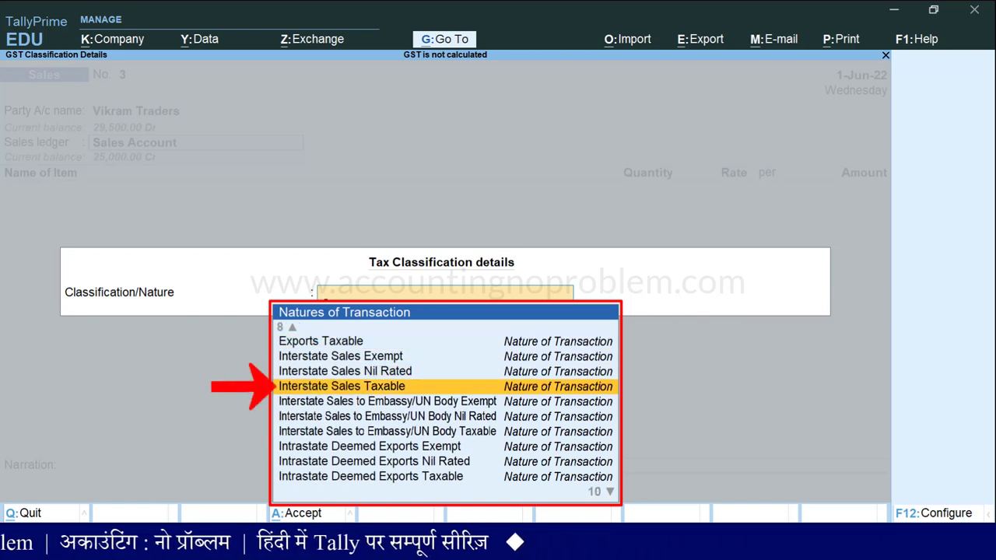
{"action": "key", "text": "Return"}
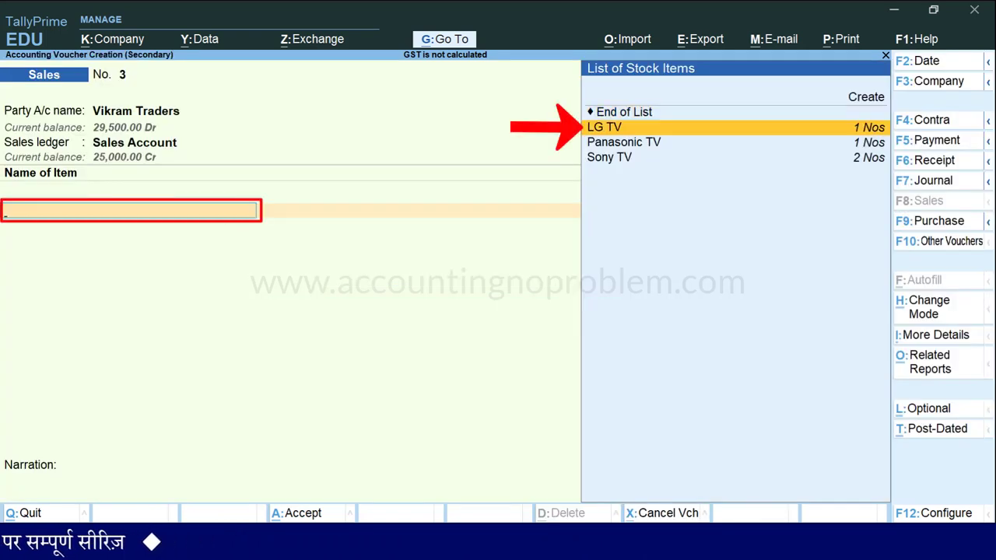
Add LG TV as the sold item, 1 Nos at a rate of 25,000.00.
{"action": "key", "text": "Return"}
{"action": "type", "text": "1"}
{"action": "key", "text": "Return"}
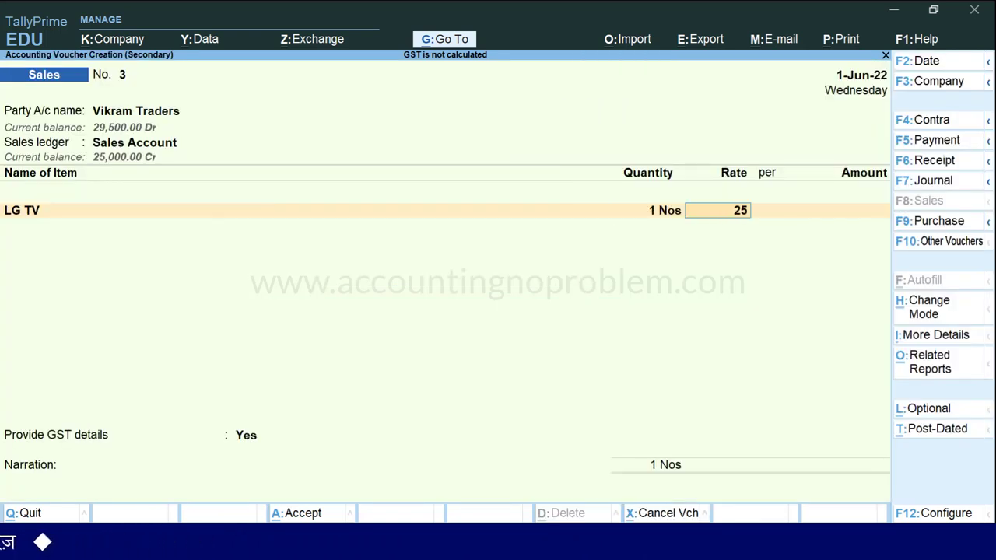
{"action": "type", "text": "25000"}
{"action": "key", "text": "Return"}
{"action": "key", "text": "Return"}
{"action": "key", "text": "Return"}
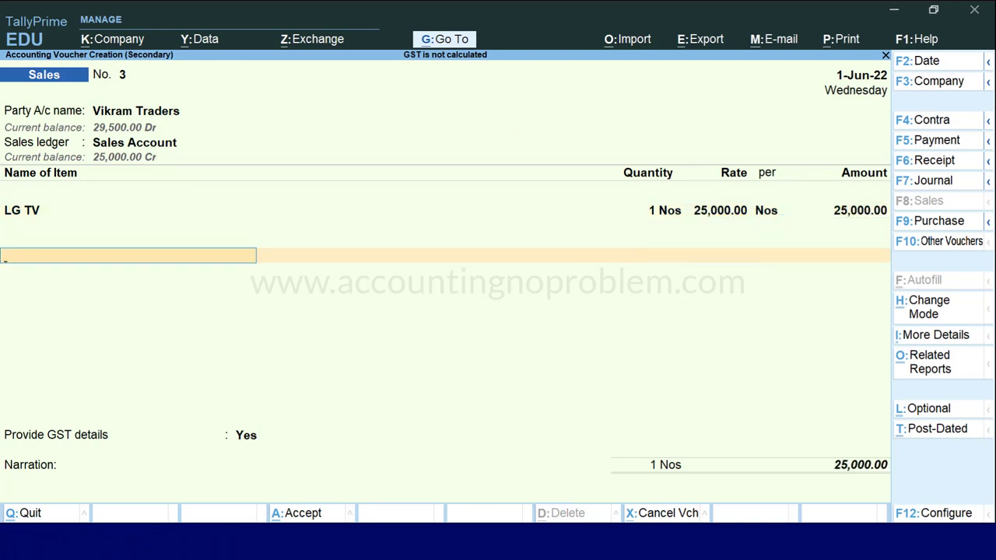
Add CGST and SGST ledger lines and open the voucher's GST tax analysis.
{"action": "type", "text": "Cg"}
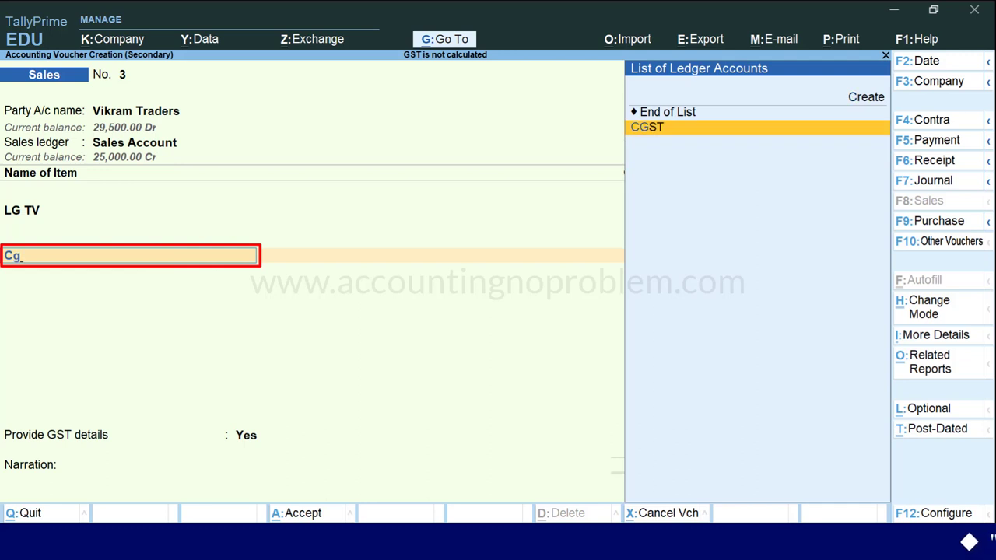
{"action": "key", "text": "Return"}
{"action": "key", "text": "Return"}
{"action": "type", "text": "S"}
{"action": "key", "text": "Return"}
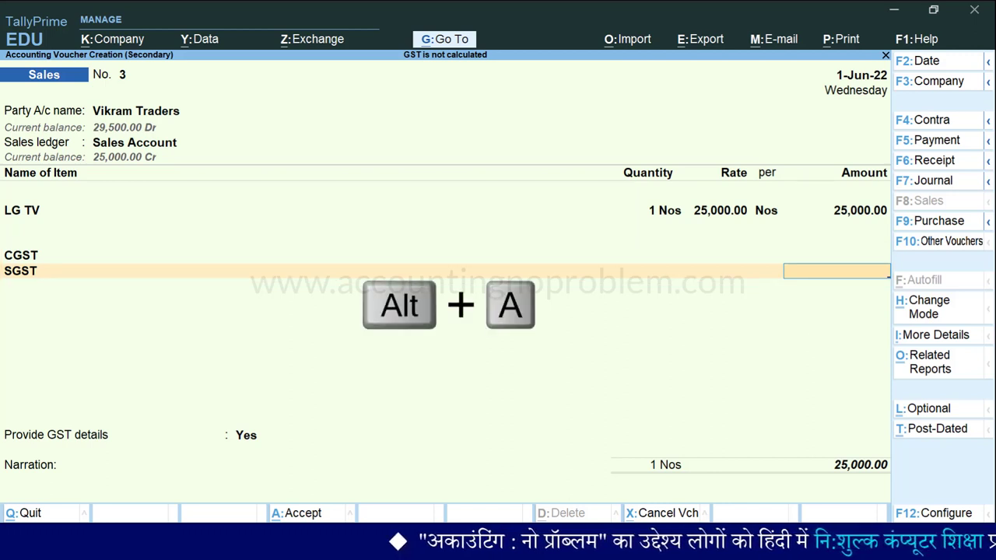
{"action": "key", "text": "alt+a"}
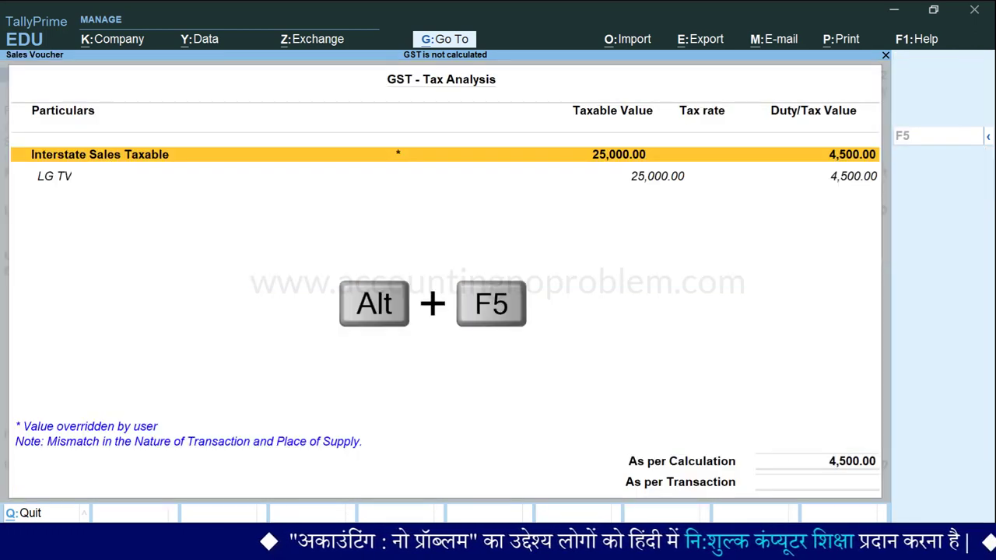
Review the detailed analysis showing 18% integrated tax of 4,500.00 on LG TV, then return to the voucher.
{"action": "key", "text": "alt+F5"}
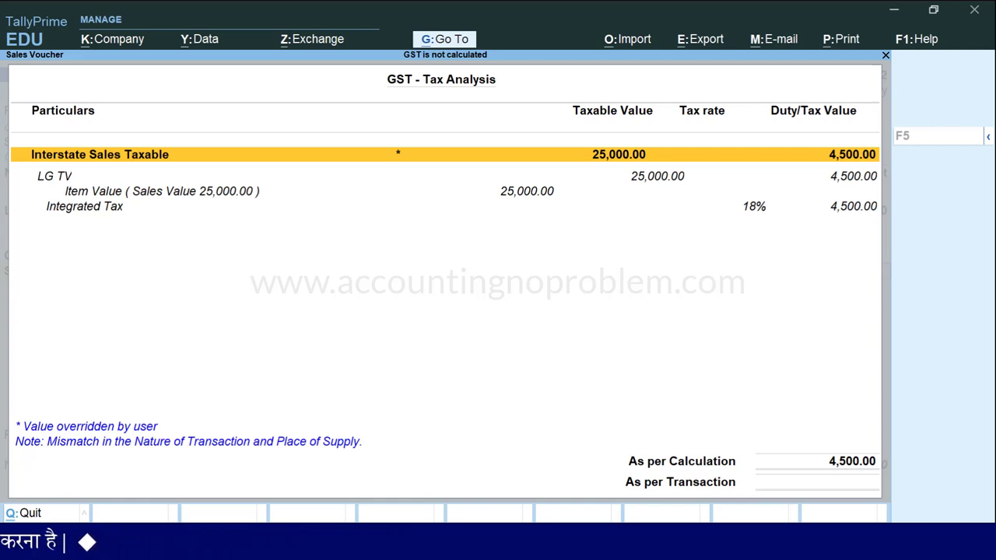
{"action": "key", "text": "Escape"}
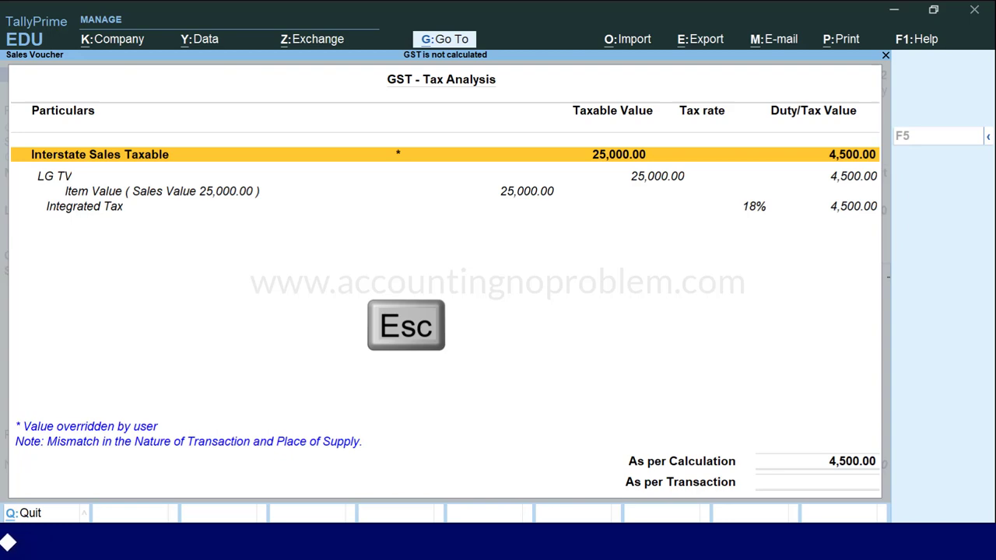
{"action": "key", "text": "BackSpace"}
{"action": "key", "text": "BackSpace"}
{"action": "key", "text": "BackSpace"}
{"action": "key", "text": "BackSpace"}
{"action": "key", "text": "BackSpace"}
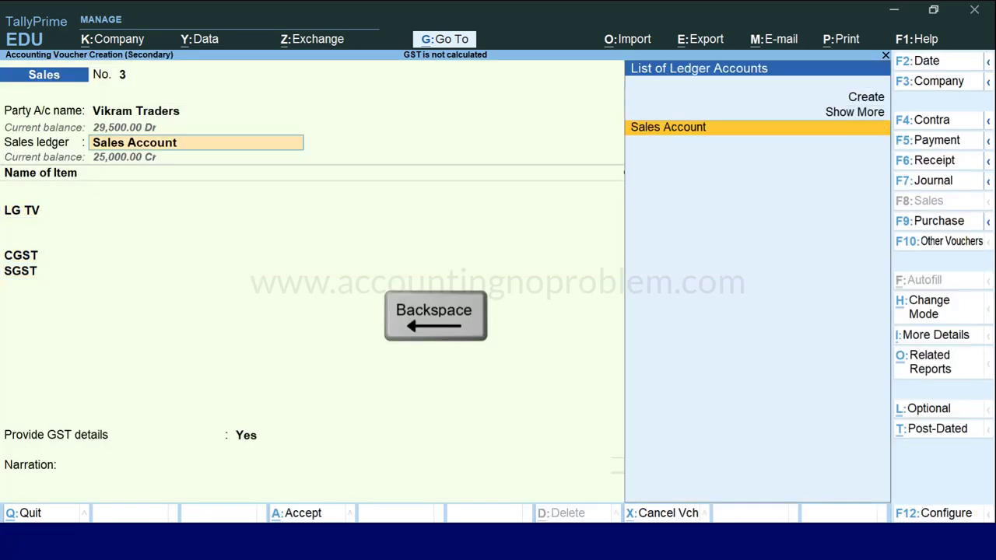
Check party details showing Madhya Pradesh as state and place of supply, then reopen Sales Account's tax classification.
{"action": "key", "text": "BackSpace"}
{"action": "key", "text": "Return"}
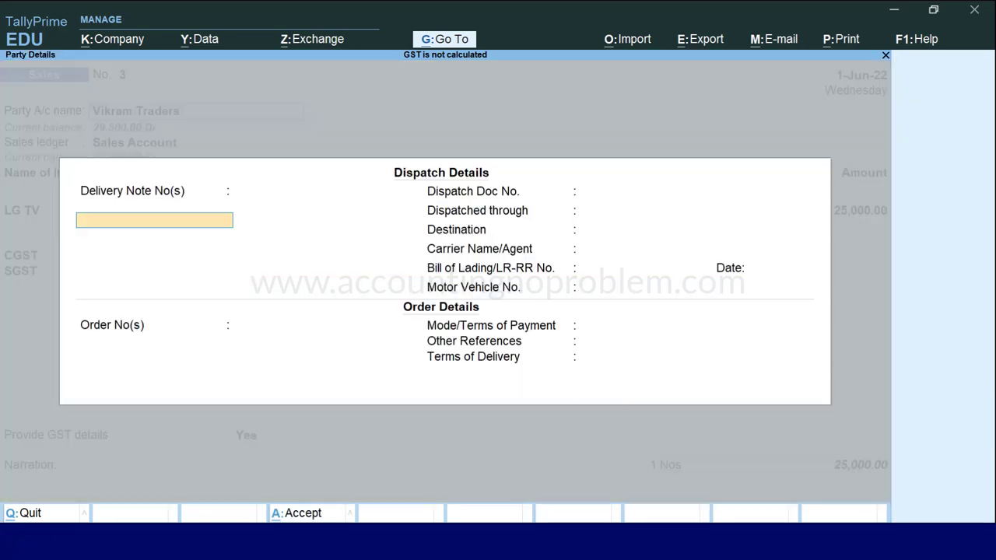
{"action": "key", "text": "ctrl+a"}
{"action": "key", "text": "Return"}
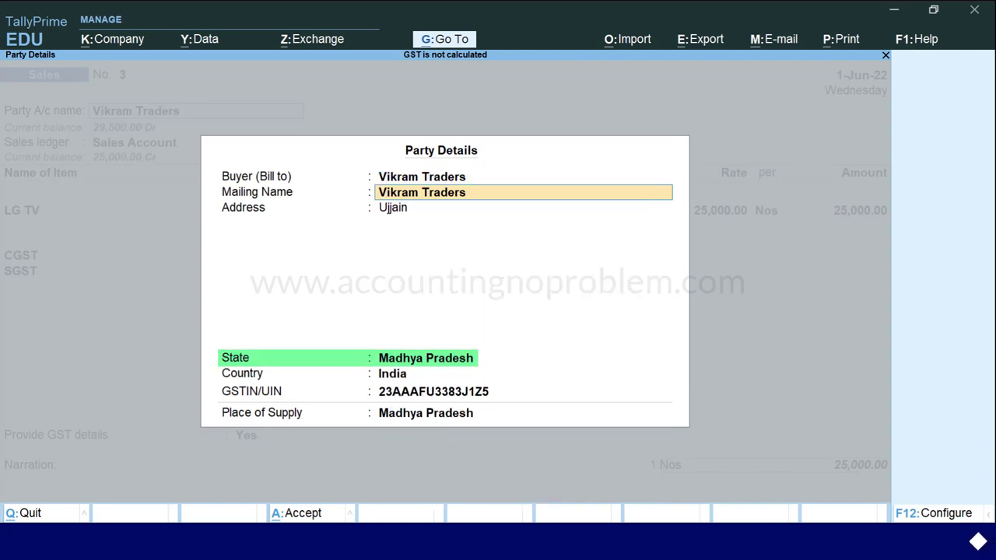
{"action": "key", "text": "Return"}
{"action": "key", "text": "Return"}
{"action": "key", "text": "Return"}
{"action": "key", "text": "ctrl+a"}
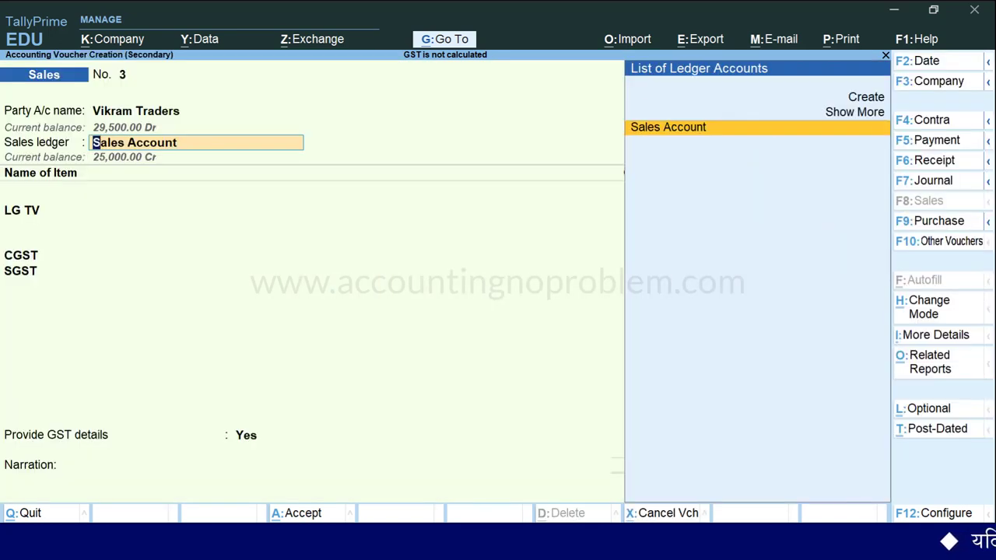
{"action": "key", "text": "Return"}
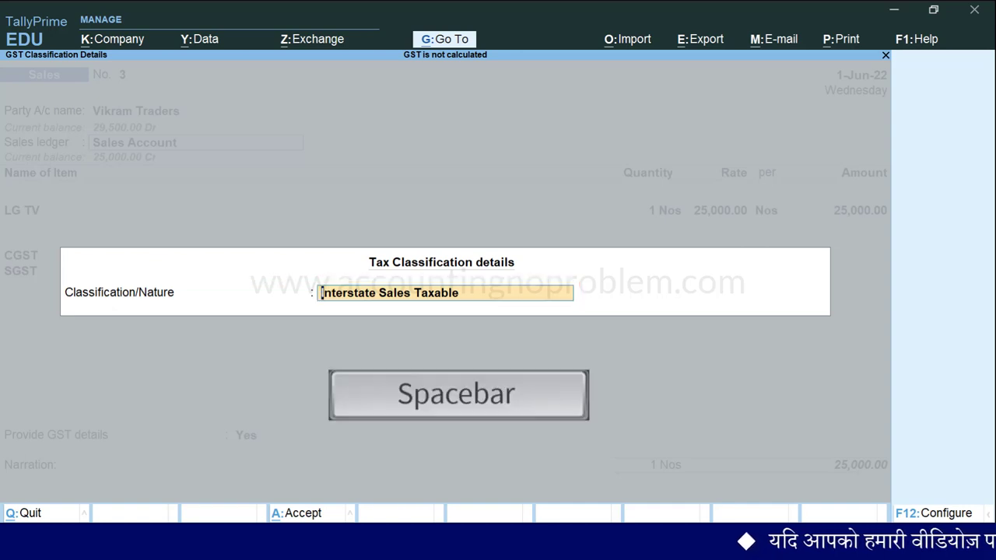
Change the nature of transaction to Sales Taxable, giving CGST and SGST 2,250.00 each.
{"action": "key", "text": "space"}
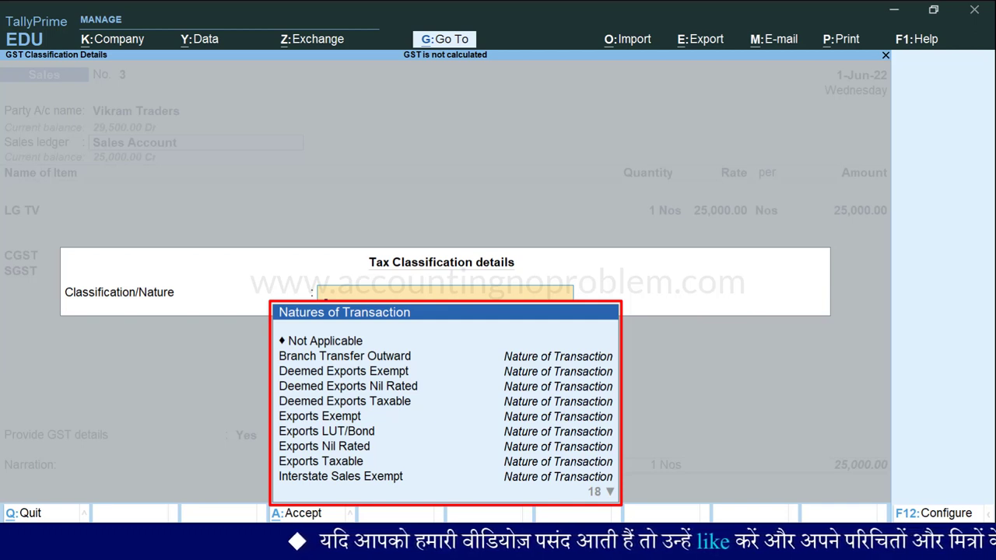
{"action": "key", "text": "Down"}
{"action": "key", "text": "Down"}
{"action": "key", "text": "Down"}
{"action": "key", "text": "Down"}
{"action": "key", "text": "Down"}
{"action": "key", "text": "Down"}
{"action": "key", "text": "Down"}
{"action": "key", "text": "Down"}
{"action": "key", "text": "Down"}
{"action": "key", "text": "Down"}
{"action": "key", "text": "Down"}
{"action": "key", "text": "Down"}
{"action": "key", "text": "Down"}
{"action": "key", "text": "Down"}
{"action": "key", "text": "Down"}
{"action": "key", "text": "Down"}
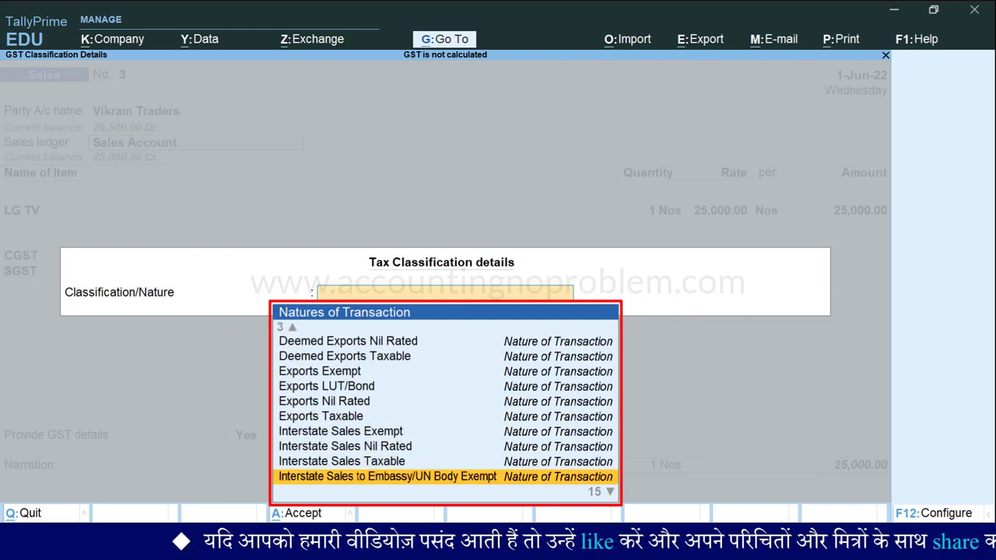
{"action": "key", "text": "Down"}
{"action": "key", "text": "Down"}
{"action": "key", "text": "Down"}
{"action": "key", "text": "Down"}
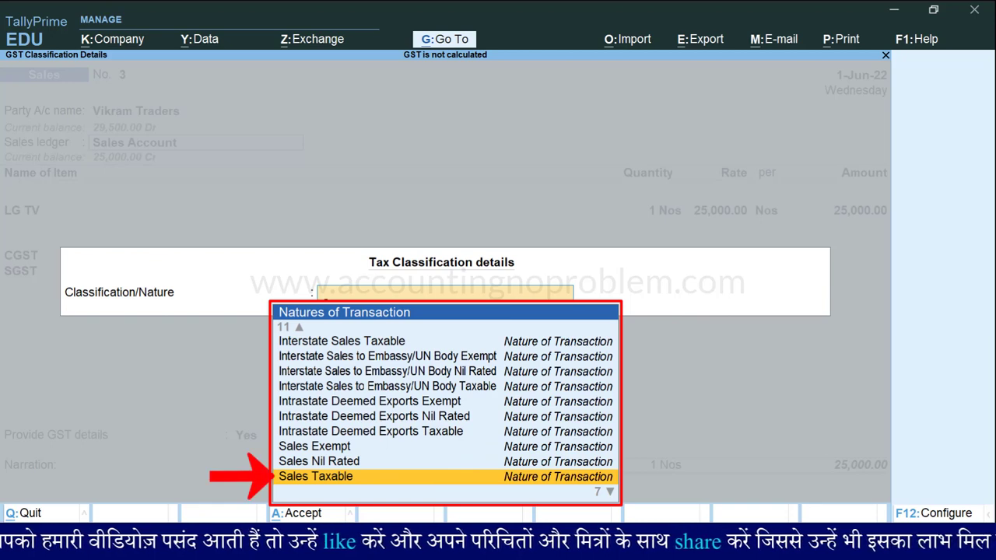
{"action": "key", "text": "Return"}
{"action": "key", "text": "Return"}
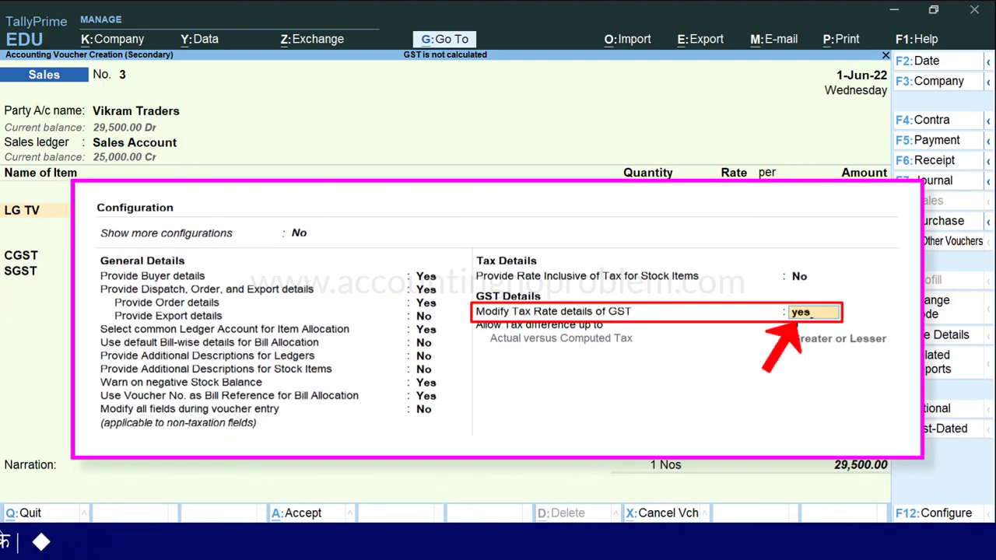
Change the Sales Account classification to Not Applicable, with CGST and SGST staying 2,250.00 each.
{"action": "key", "text": "BackSpace"}
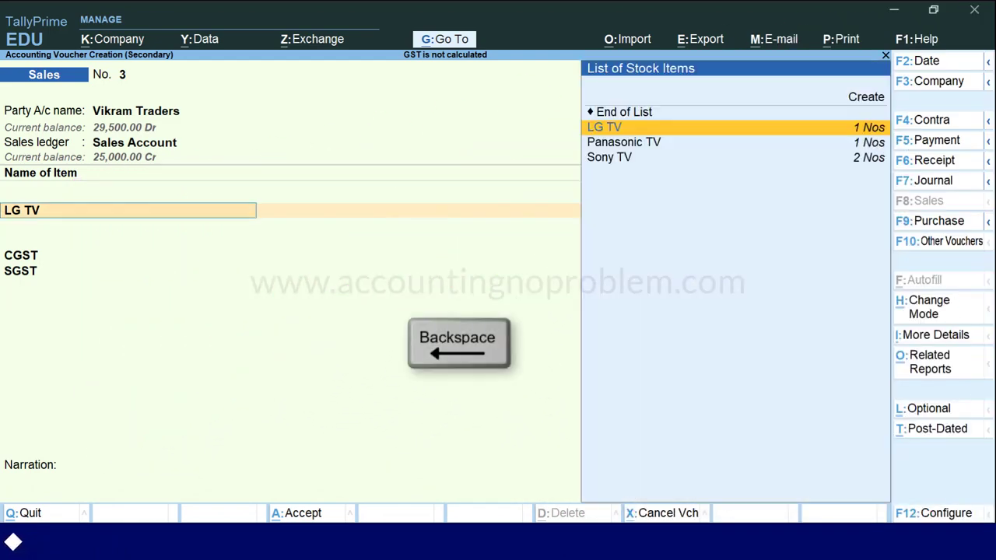
{"action": "key", "text": "BackSpace"}
{"action": "key", "text": "Return"}
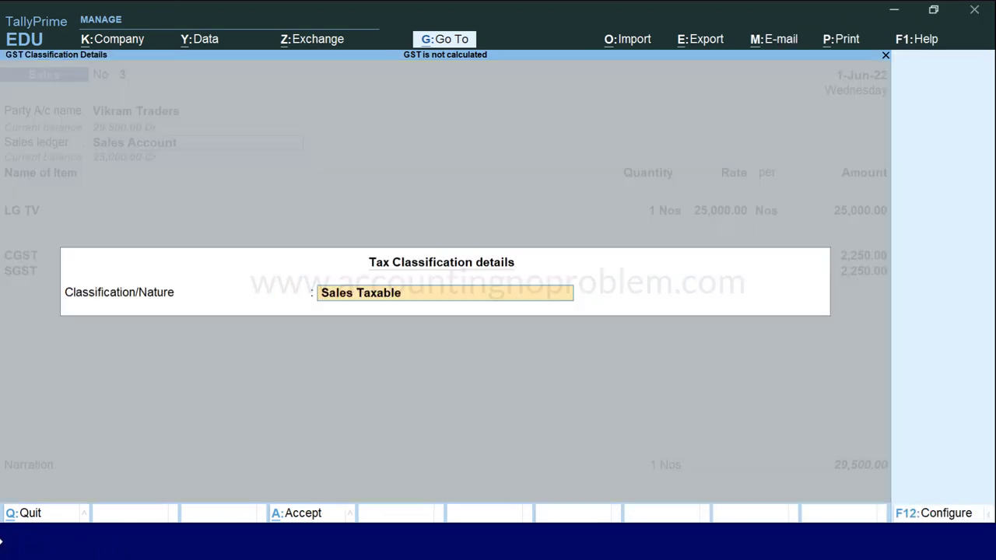
{"action": "key", "text": "space"}
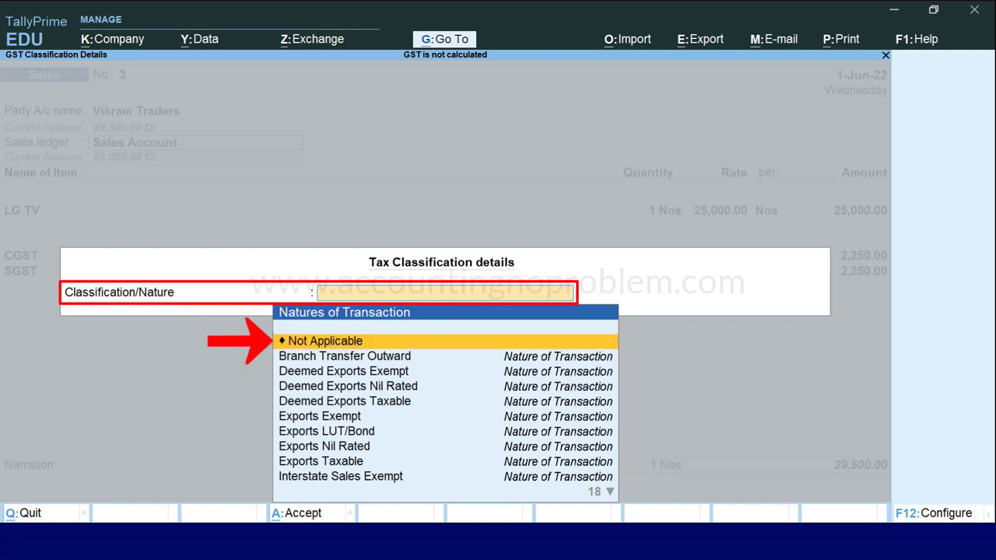
{"action": "key", "text": "Return"}
{"action": "key", "text": "Return"}
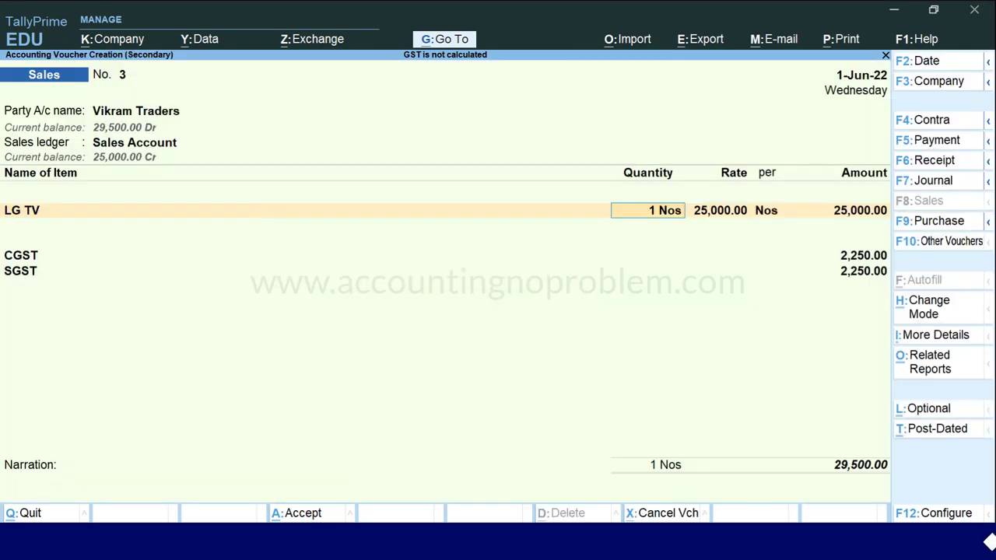